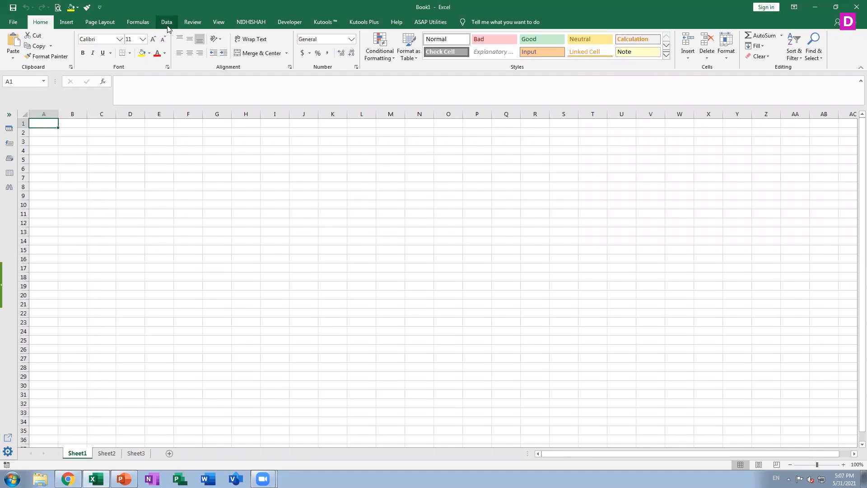
Examine the comparison options that data validation offers for whole number and decimal criteria.
{"action": "left_click", "coordinate": [167, 22]}
{"action": "left_click", "coordinate": [466, 58]}
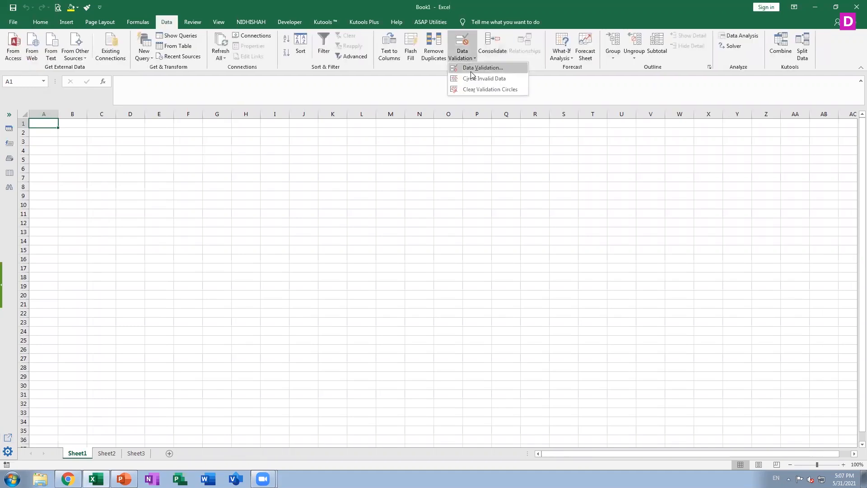
{"action": "left_click", "coordinate": [472, 69]}
{"action": "left_click", "coordinate": [470, 206]}
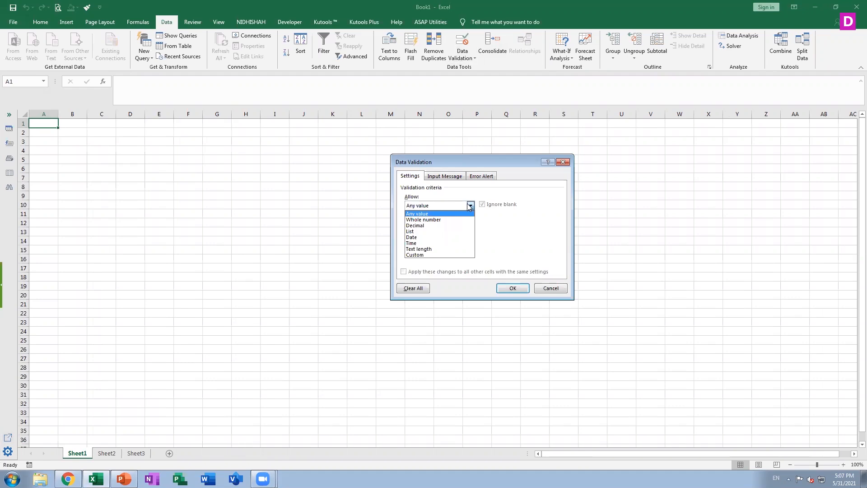
{"action": "left_click", "coordinate": [445, 220]}
{"action": "left_click", "coordinate": [445, 224]}
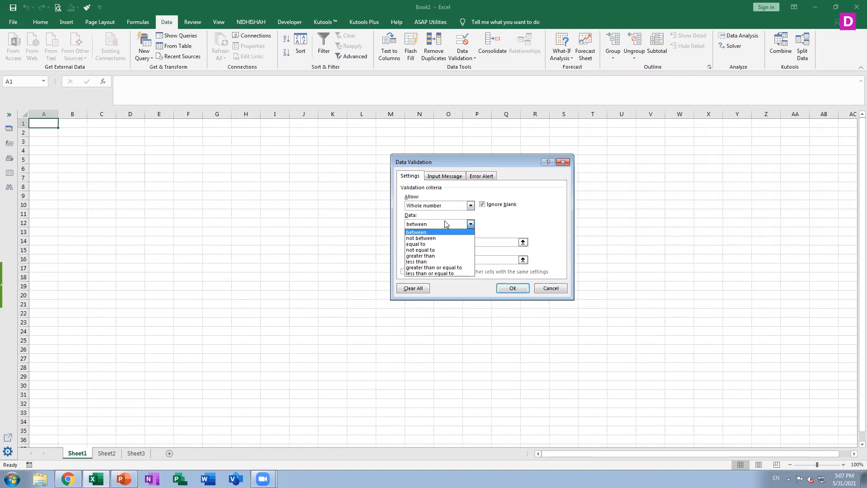
{"action": "left_click", "coordinate": [466, 206]}
{"action": "left_click", "coordinate": [466, 206]}
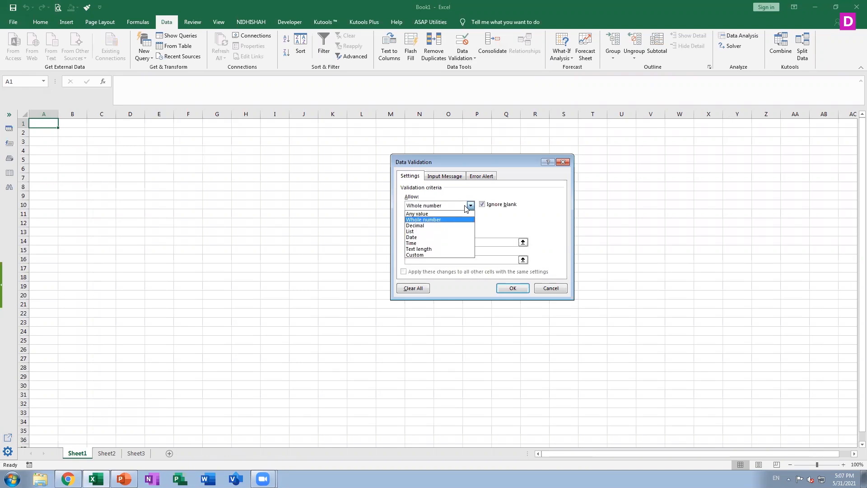
{"action": "left_click", "coordinate": [432, 225]}
{"action": "left_click", "coordinate": [438, 224]}
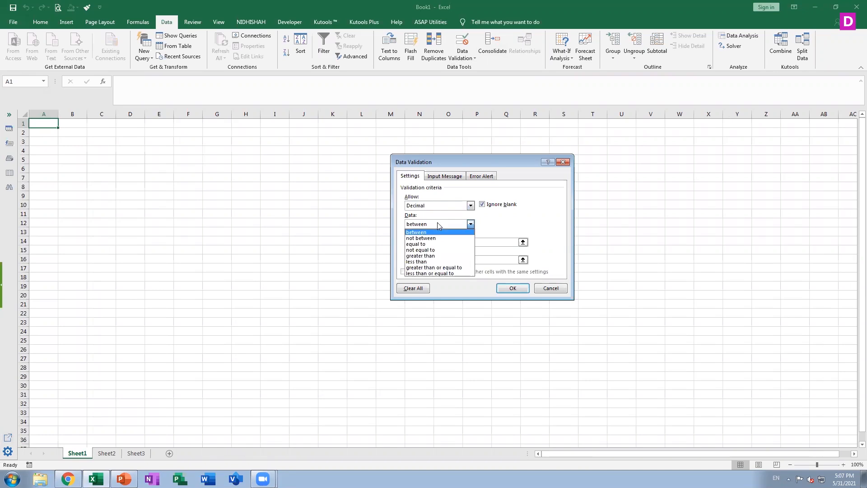
{"action": "left_click", "coordinate": [470, 205]}
{"action": "left_click", "coordinate": [470, 206]}
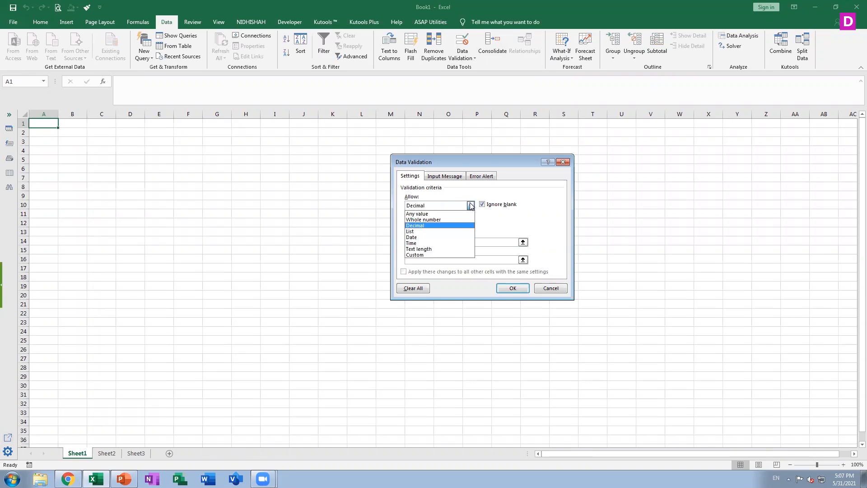
Examine the data validation settings for date, time, text length and custom criteria, leaving cell A1 unrestricted.
{"action": "left_click", "coordinate": [434, 237]}
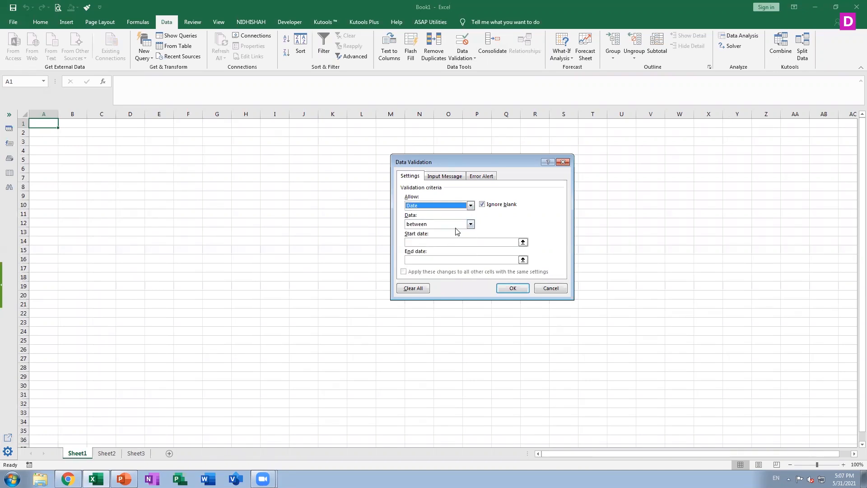
{"action": "left_click", "coordinate": [471, 206]}
{"action": "left_click", "coordinate": [456, 243]}
{"action": "left_click", "coordinate": [471, 206]}
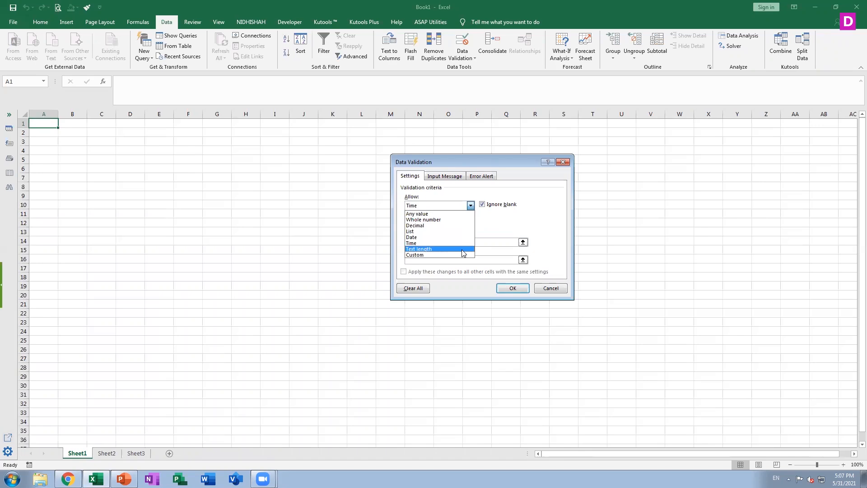
{"action": "left_click", "coordinate": [463, 249]}
{"action": "left_click", "coordinate": [470, 205]}
{"action": "left_click", "coordinate": [441, 255]}
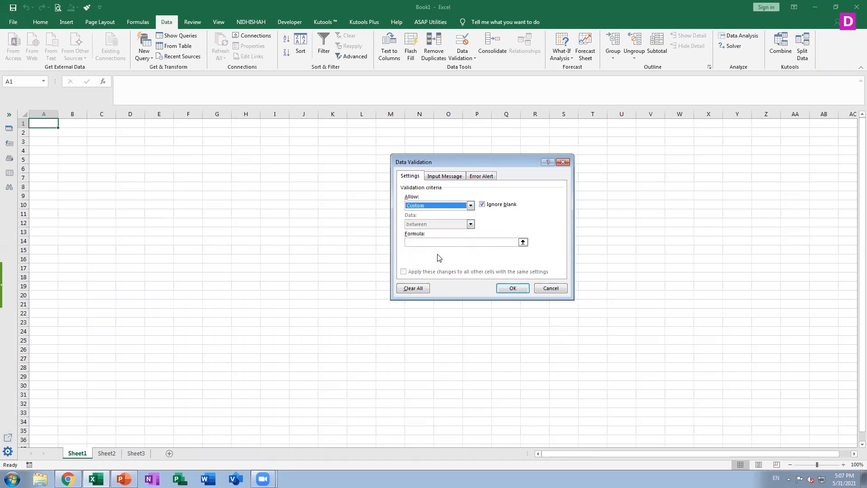
{"action": "left_click", "coordinate": [551, 288]}
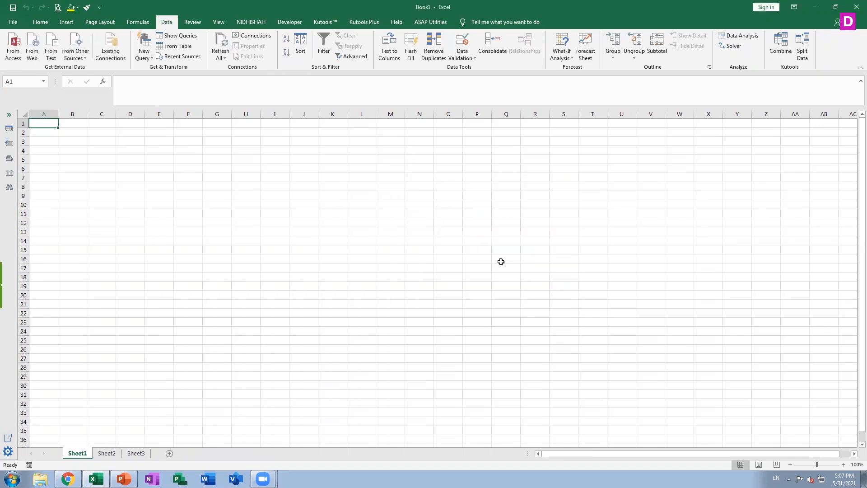
{"action": "left_click", "coordinate": [462, 55]}
{"action": "left_click", "coordinate": [483, 75]}
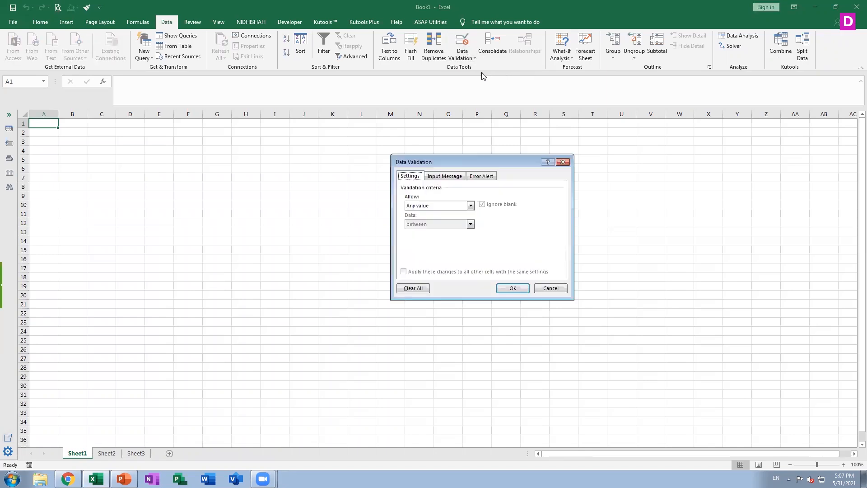
{"action": "left_click", "coordinate": [438, 206]}
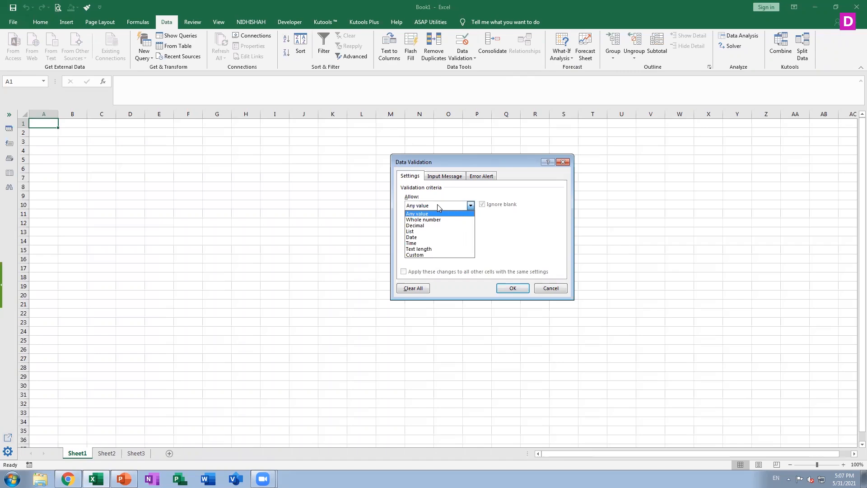
{"action": "left_click", "coordinate": [554, 289]}
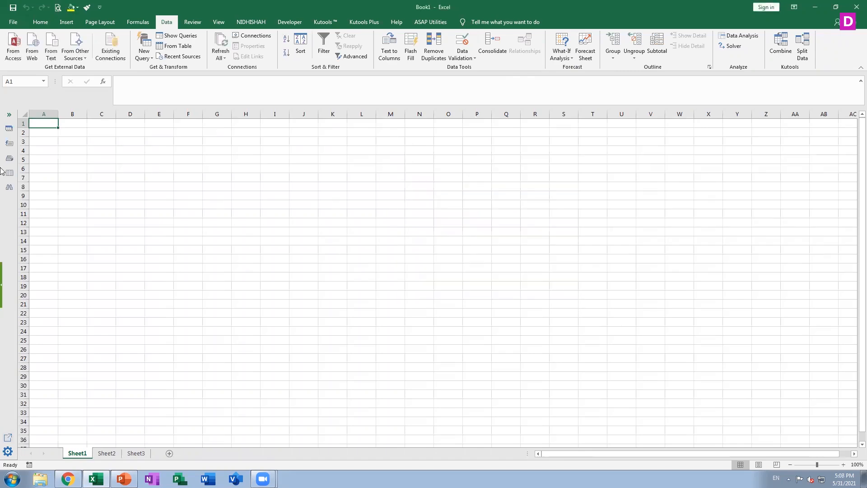
Enter the label ITEMS in capitals in cell A1.
{"action": "type", "text": "p"}
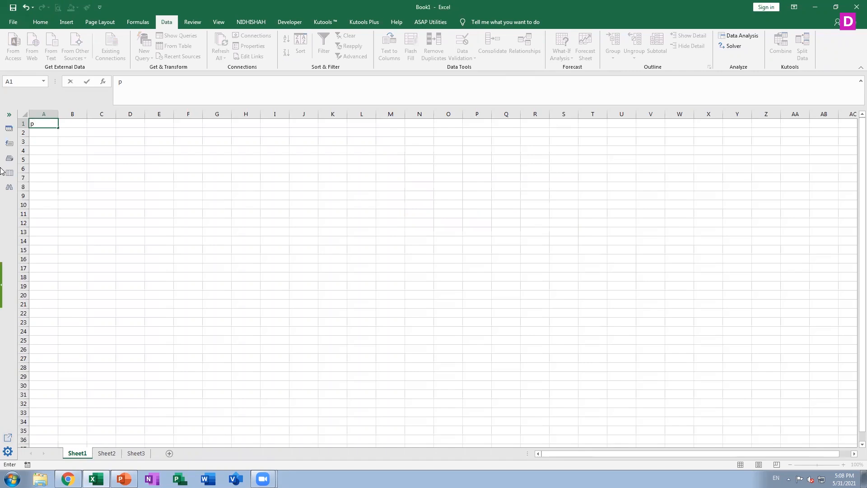
{"action": "key", "text": "BackSpace"}
{"action": "type", "text": "items"}
{"action": "key", "text": "Tab"}
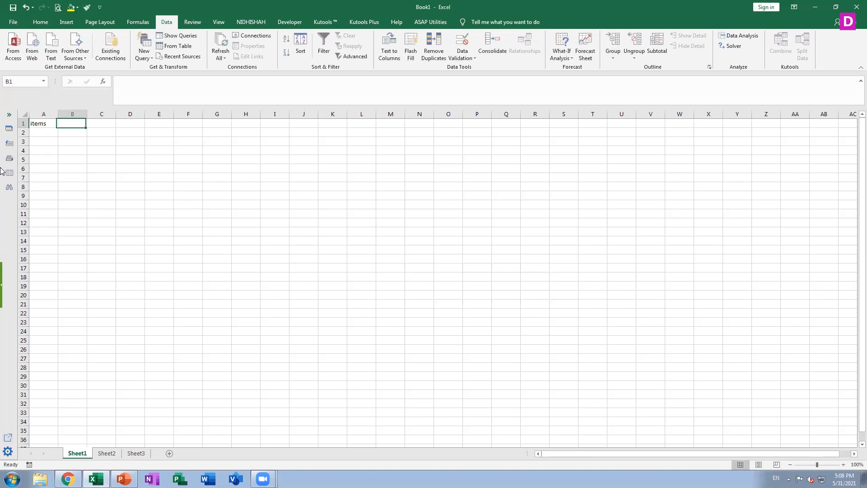
{"action": "key", "text": "Left"}
{"action": "type", "text": "i"}
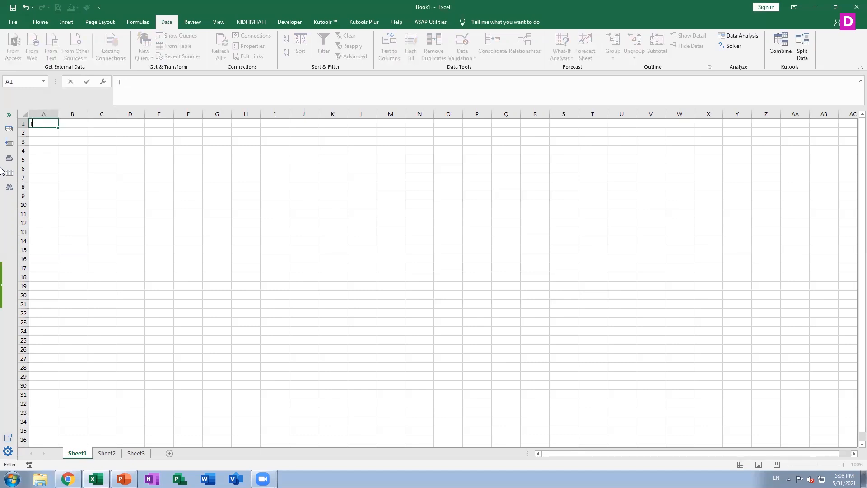
{"action": "type", "text": "TEMS"}
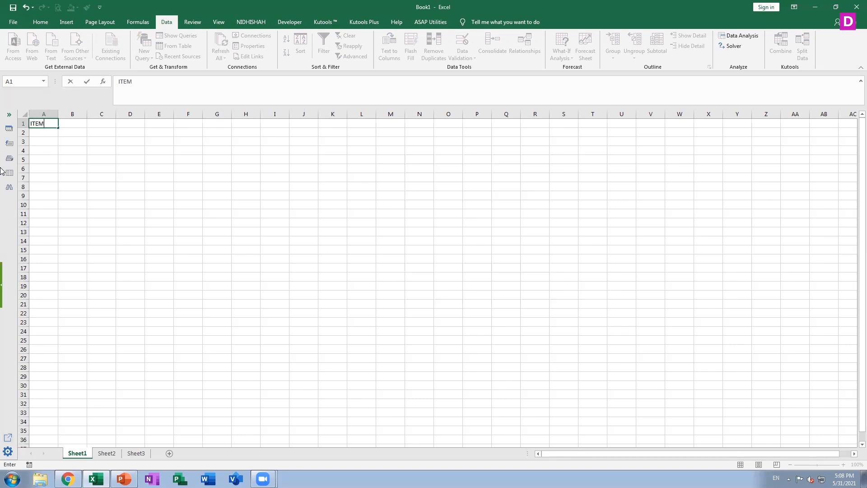
{"action": "key", "text": "Return"}
Restrict cell B1 with list data validation offering the dropdown entries PURCHASE and SALES.
{"action": "key", "text": "Up"}
{"action": "key", "text": "Right"}
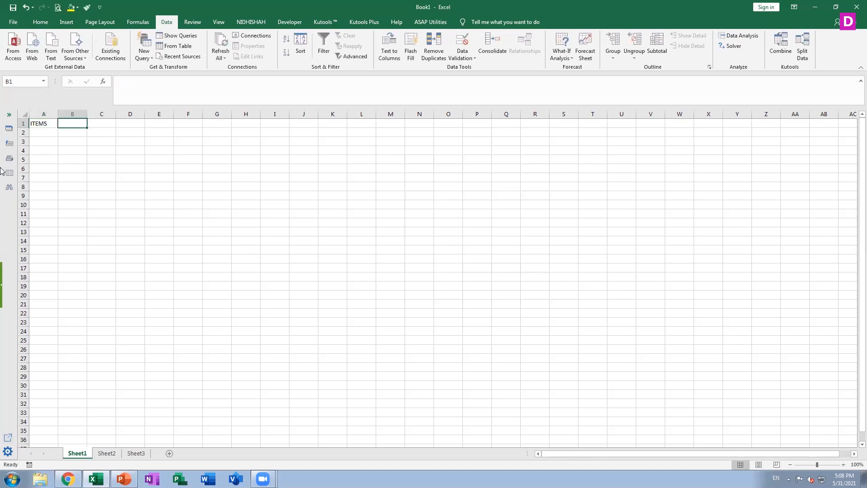
{"action": "left_click", "coordinate": [459, 54]}
{"action": "left_click", "coordinate": [436, 205]}
{"action": "left_click", "coordinate": [418, 228]}
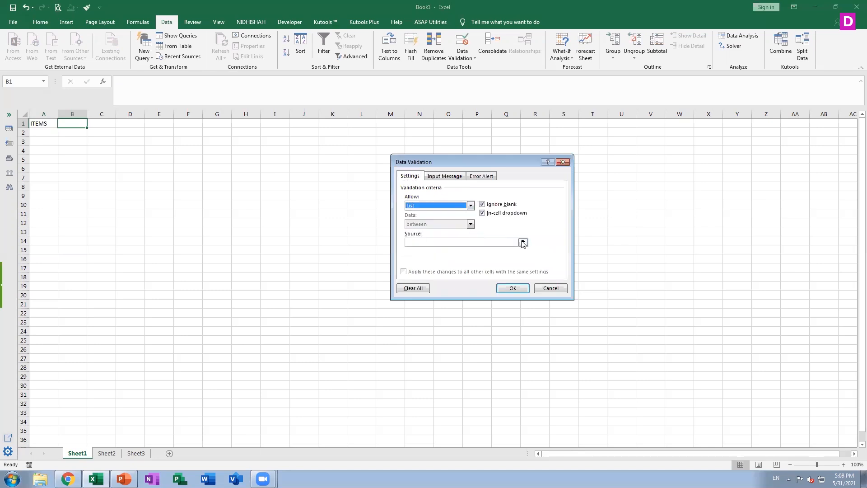
{"action": "left_click", "coordinate": [523, 242]}
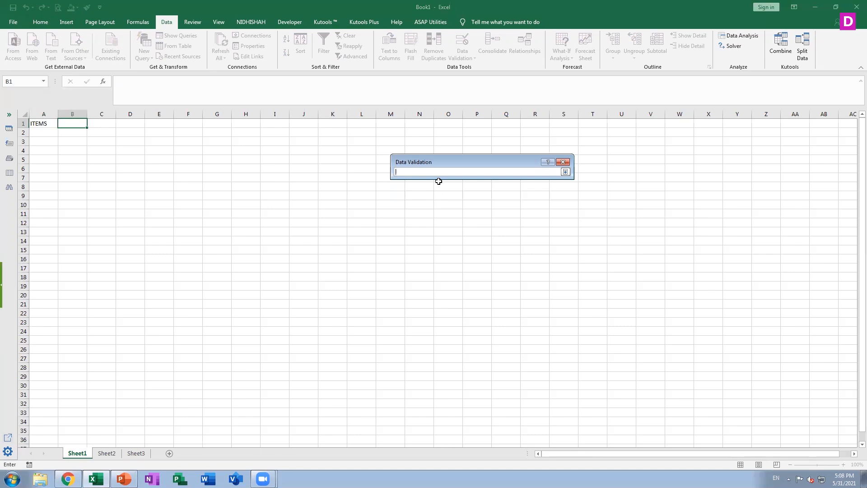
{"action": "type", "text": "PURCHASE,SALES"}
{"action": "key", "text": "Return"}
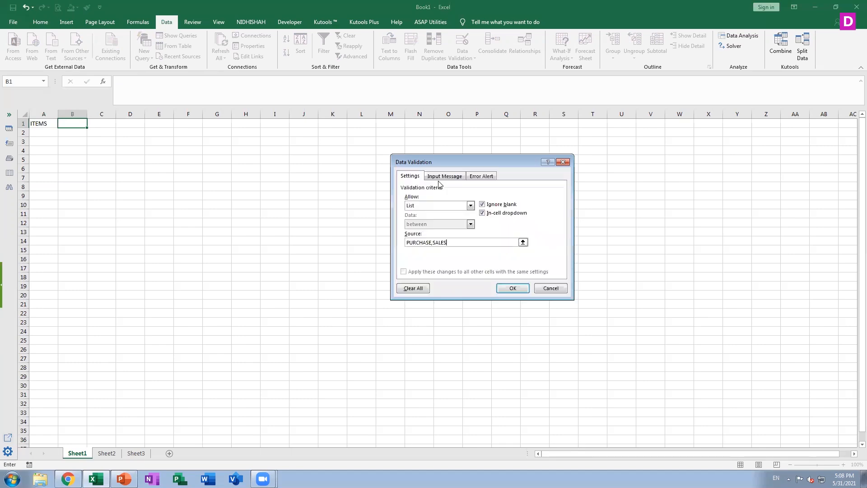
{"action": "key", "text": "Return"}
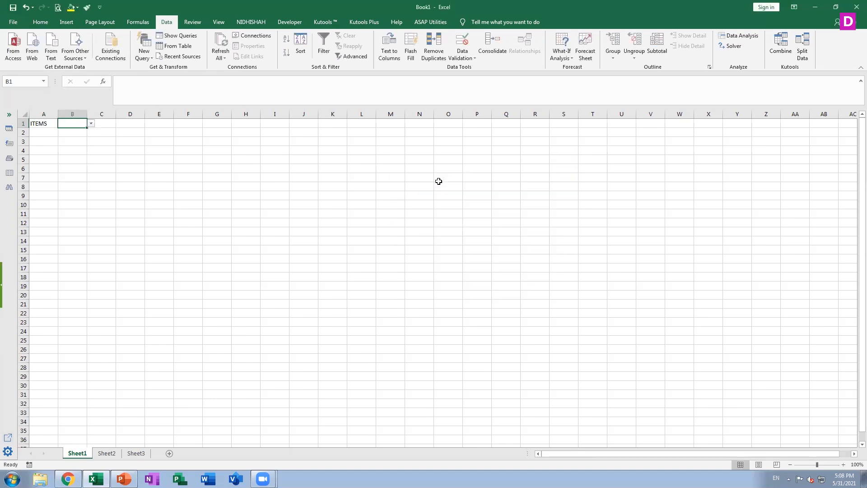
Choose PURCHASE from the dropdown in cell B1 and widen column B to fit the entry.
{"action": "left_click", "coordinate": [91, 123]}
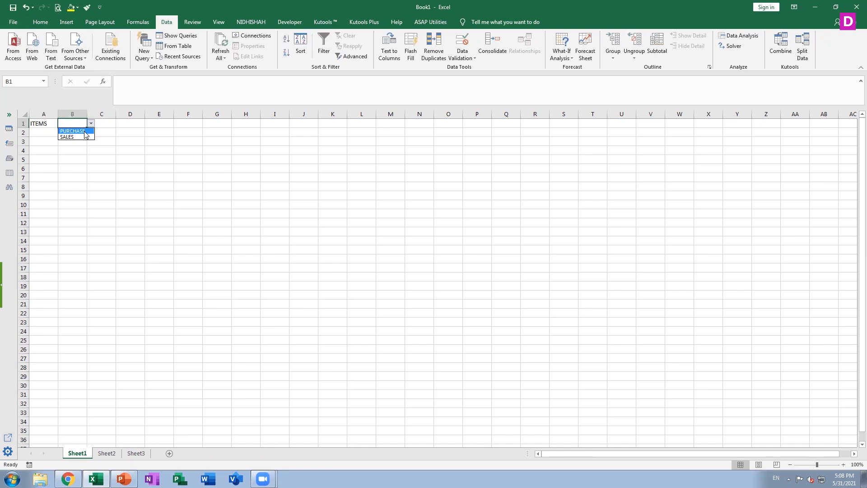
{"action": "left_click", "coordinate": [84, 135]}
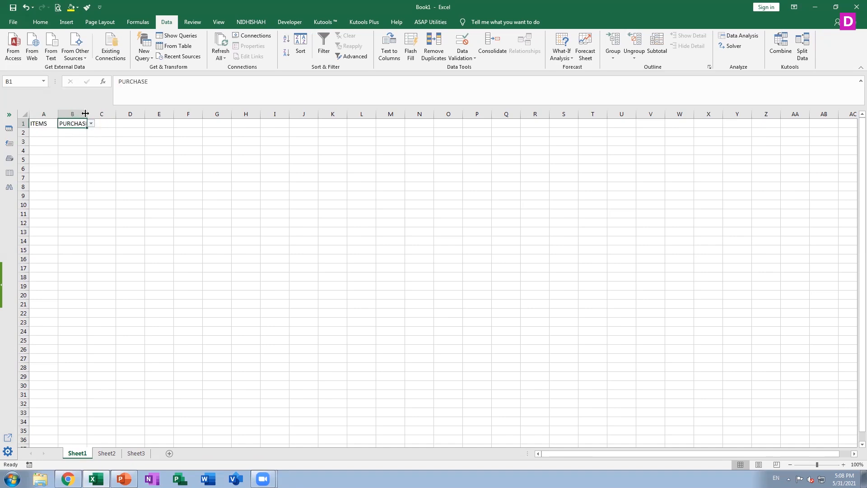
{"action": "left_click_drag", "start_coordinate": [87, 114], "coordinate": [120, 114]}
Enter the label NUMBER in cell A2.
{"action": "left_click", "coordinate": [45, 131]}
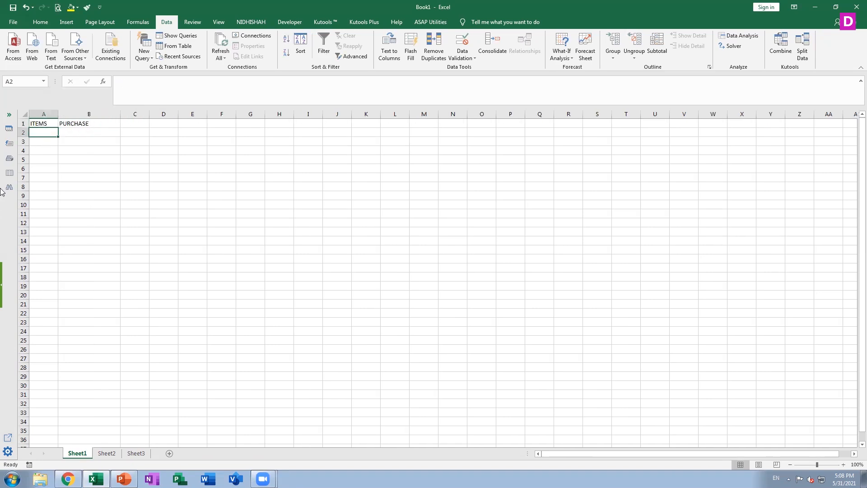
{"action": "type", "text": "NUMBER"}
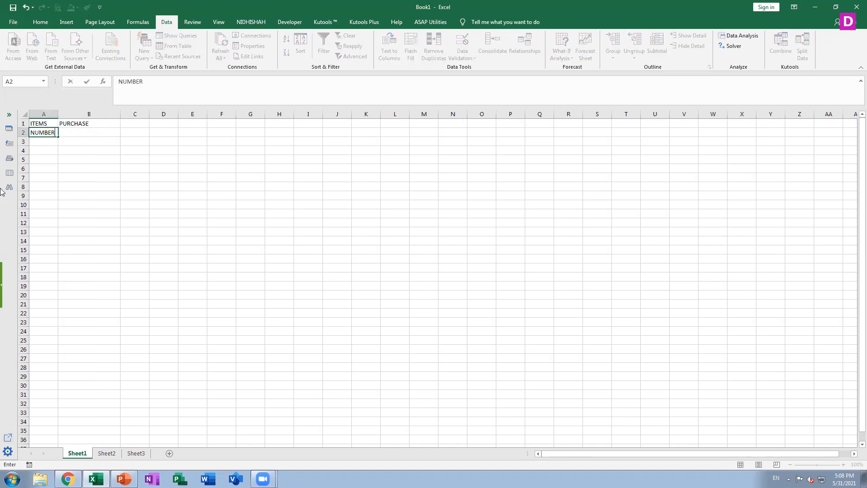
{"action": "key", "text": "Tab"}
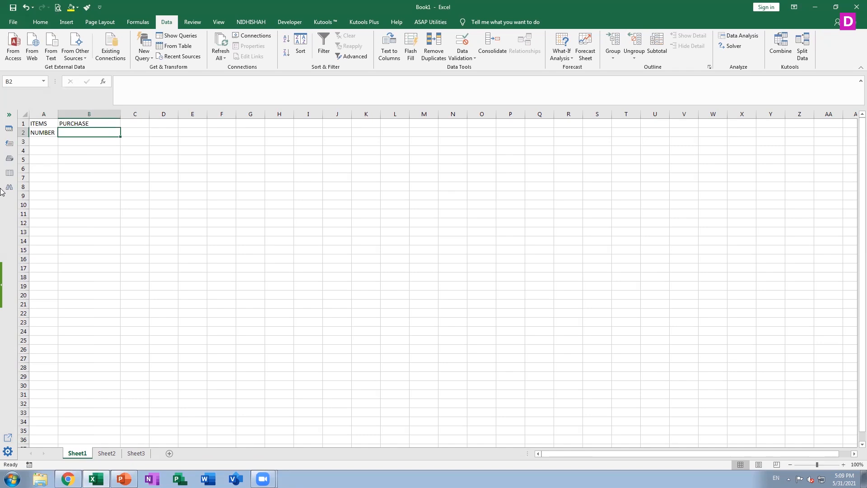
Add a custom data validation rule to cell B2 that allows entries only when cell B1 equals "PURCHASE".
{"action": "left_click", "coordinate": [462, 54]}
{"action": "left_click", "coordinate": [464, 67]}
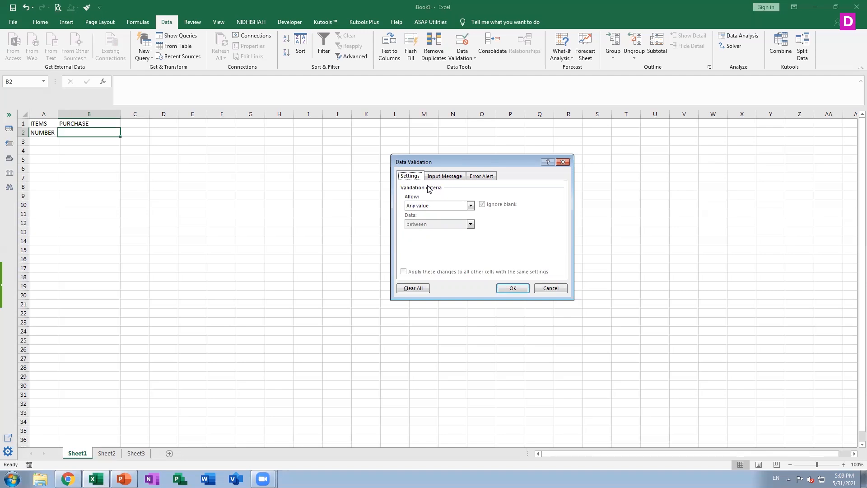
{"action": "left_click", "coordinate": [431, 207]}
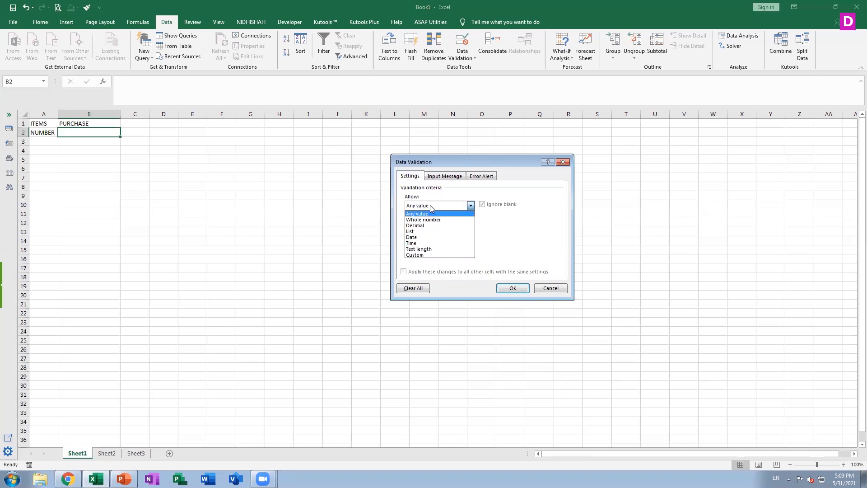
{"action": "left_click", "coordinate": [425, 255]}
{"action": "left_click", "coordinate": [426, 243]}
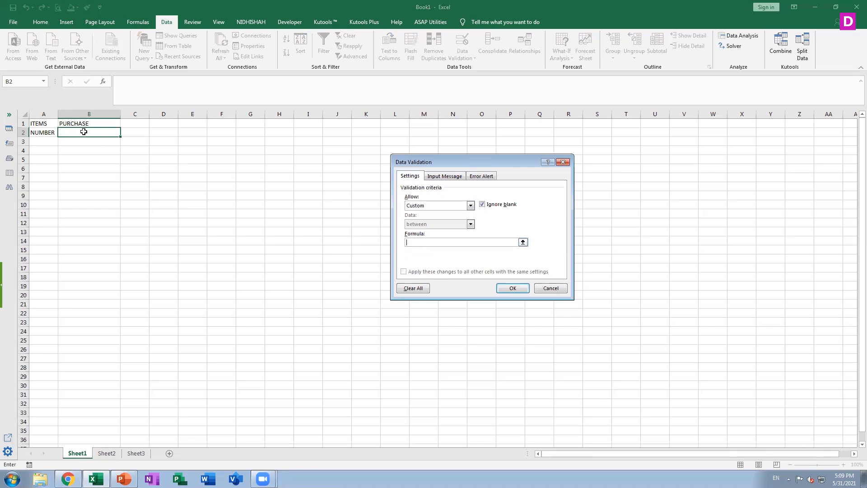
{"action": "left_click", "coordinate": [92, 121]}
{"action": "key", "text": "BackSpace"}
{"action": "key", "text": "BackSpace"}
{"action": "left_click", "coordinate": [97, 121]}
{"action": "type", "text": "=\"PURCHAS"}
{"action": "left_click", "coordinate": [515, 290]}
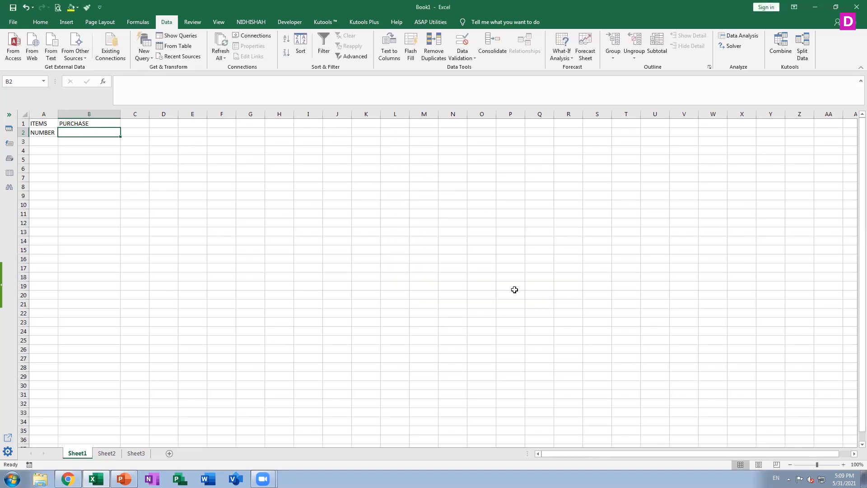
Switch the dropdown selection in cell B1 to SALES.
{"action": "left_click", "coordinate": [103, 123]}
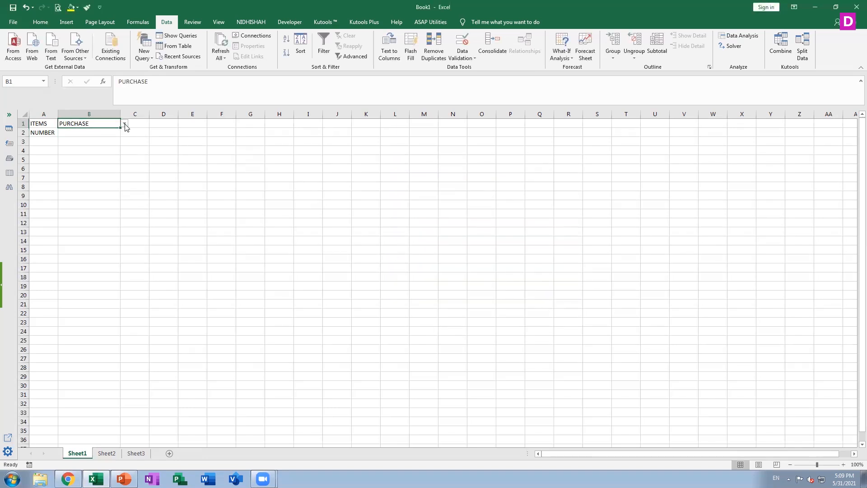
{"action": "left_click", "coordinate": [125, 124]}
{"action": "left_click", "coordinate": [108, 136]}
Test the custom validation rule by trying to enter DSDSD in cell B2, and discard the entry.
{"action": "left_click", "coordinate": [89, 136]}
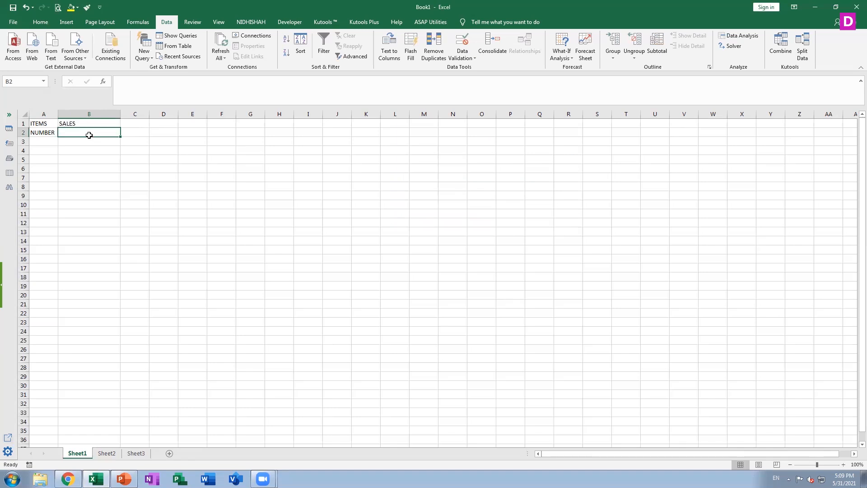
{"action": "type", "text": "DSDSD"}
{"action": "key", "text": "Return"}
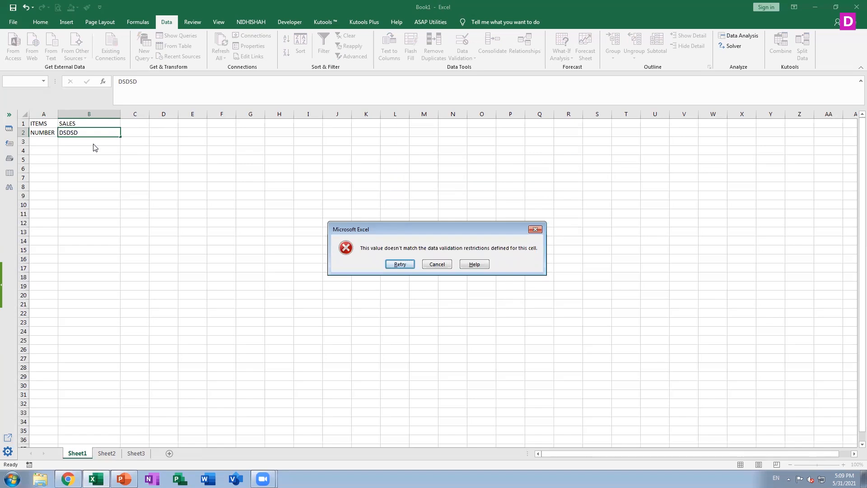
{"action": "left_click", "coordinate": [446, 266]}
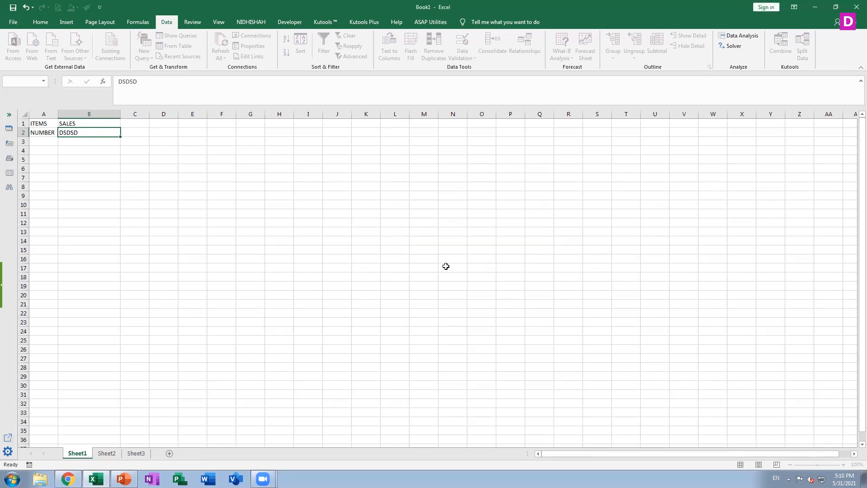
Choose PURCHASE from the dropdown in cell B1 and test the rule by entering DGFHGDH in cell B2.
{"action": "left_click", "coordinate": [87, 123]}
{"action": "left_click", "coordinate": [125, 124]}
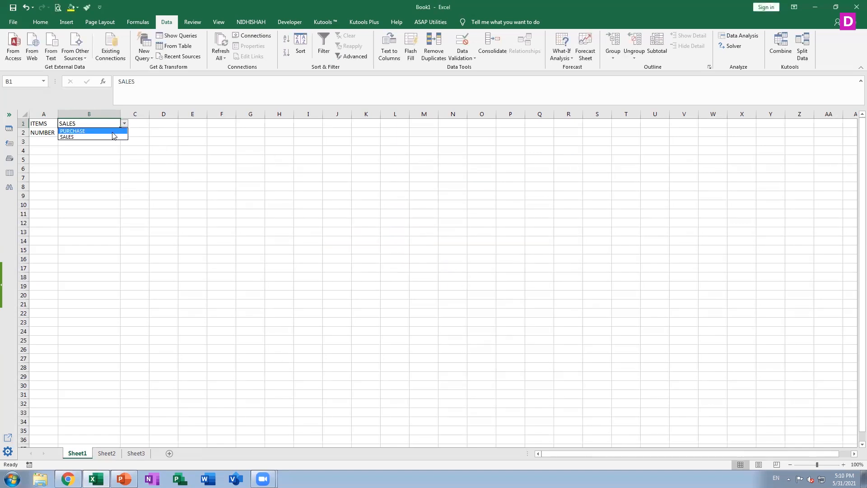
{"action": "left_click", "coordinate": [97, 137]}
{"action": "left_click", "coordinate": [97, 134]}
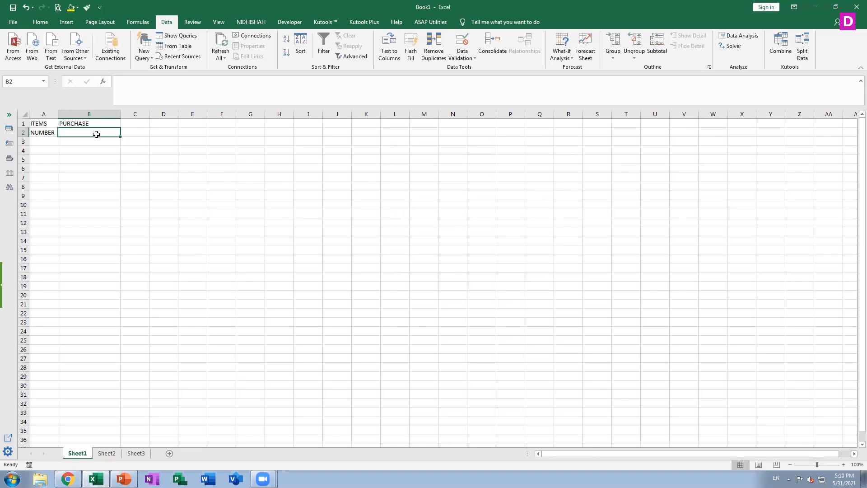
{"action": "type", "text": "DGFHGDH"}
{"action": "key", "text": "Return"}
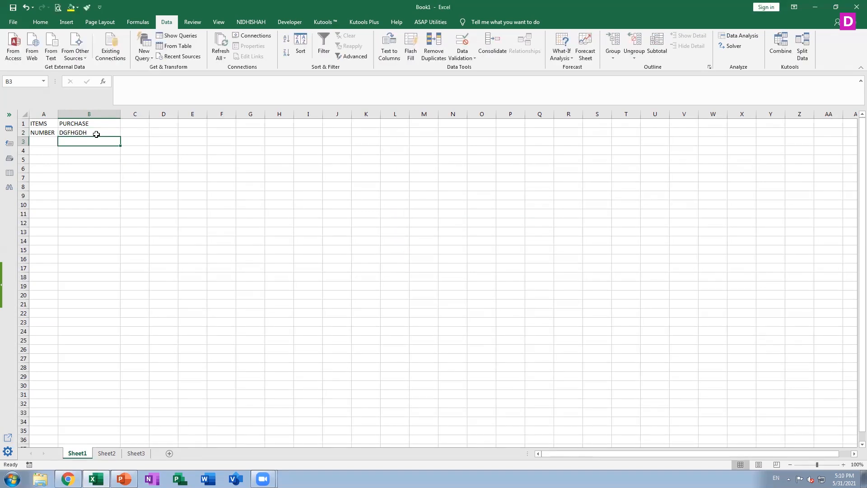
Remove the custom validation criteria from cell B2 by allowing any value.
{"action": "left_click", "coordinate": [96, 134]}
{"action": "left_click", "coordinate": [470, 57]}
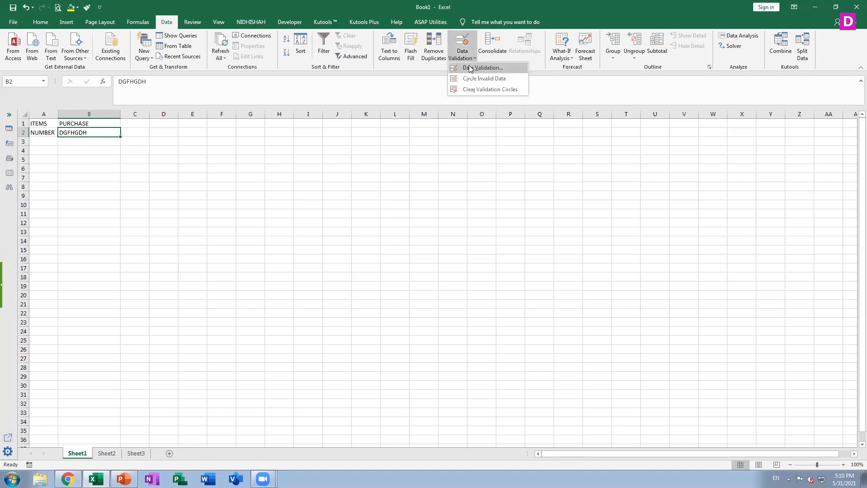
{"action": "left_click", "coordinate": [470, 68]}
{"action": "left_click", "coordinate": [435, 206]}
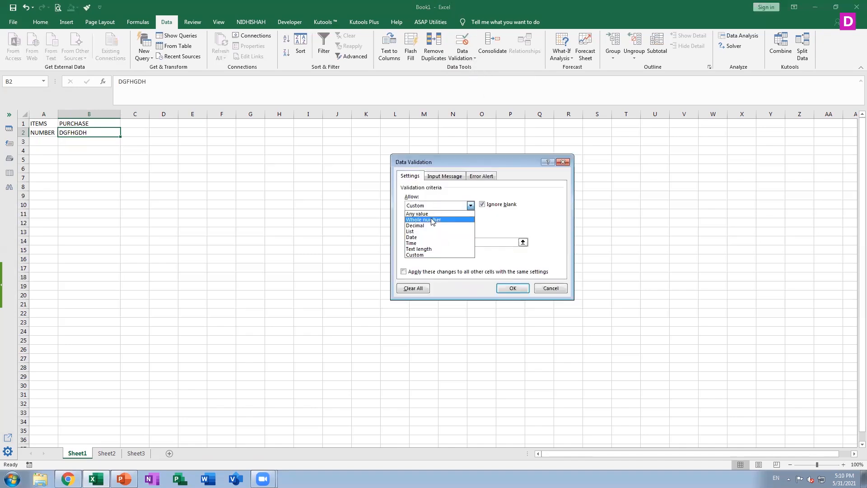
{"action": "left_click", "coordinate": [496, 226]}
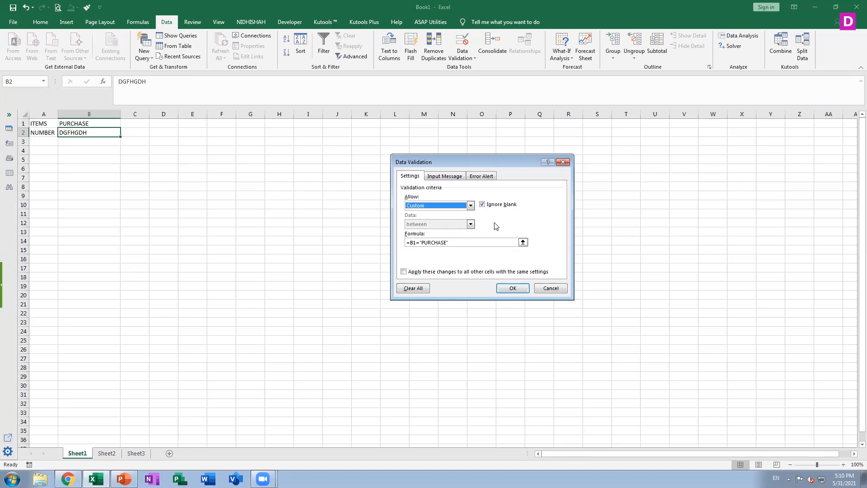
{"action": "left_click", "coordinate": [470, 205]}
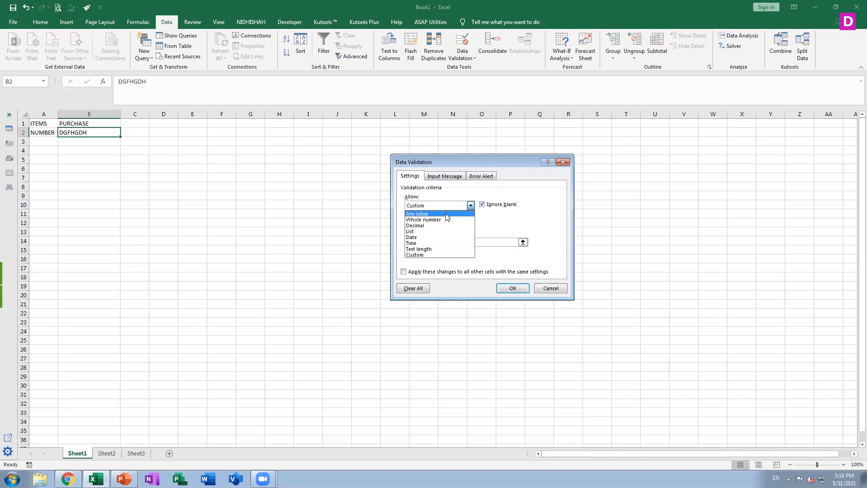
{"action": "left_click", "coordinate": [445, 212]}
{"action": "left_click", "coordinate": [509, 289]}
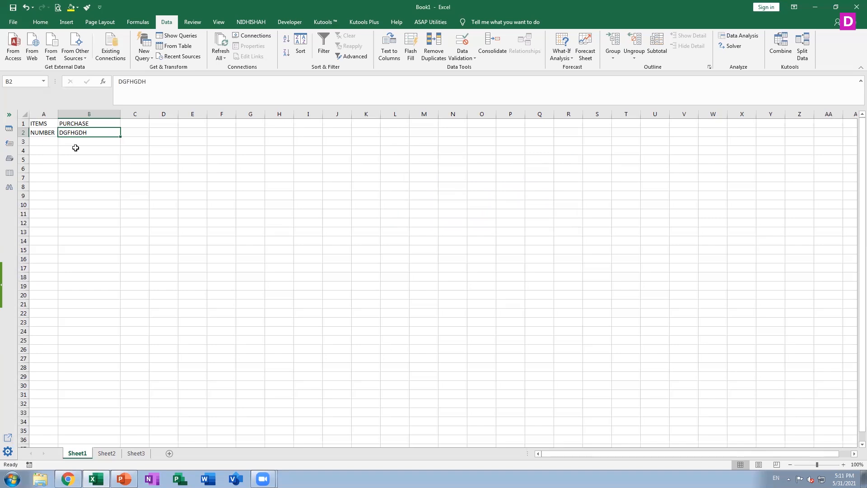
{"action": "left_click", "coordinate": [463, 54]}
{"action": "left_click", "coordinate": [470, 70]}
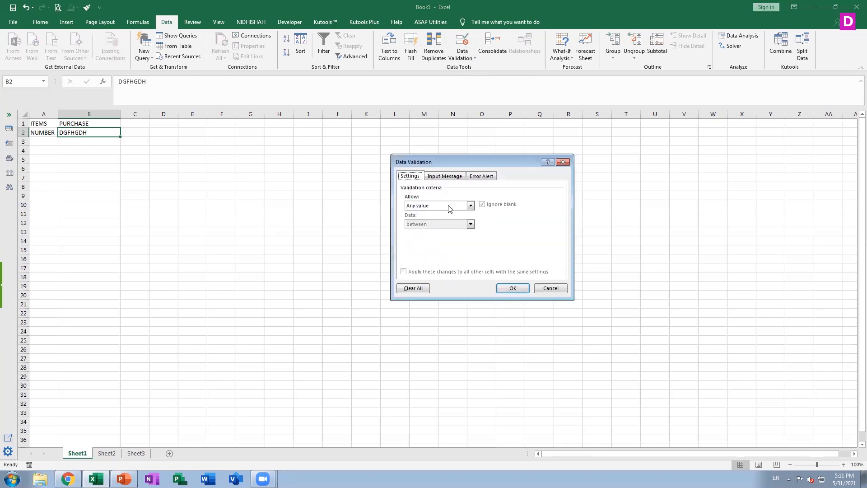
{"action": "left_click", "coordinate": [434, 205]}
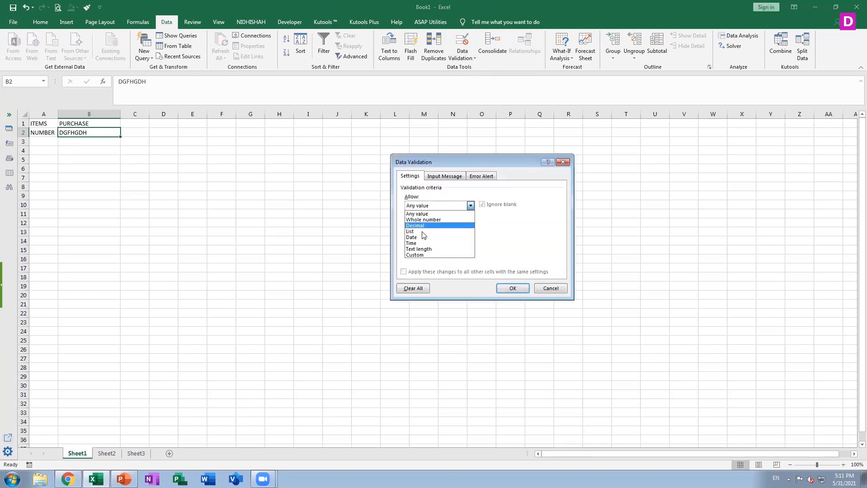
{"action": "left_click", "coordinate": [425, 256]}
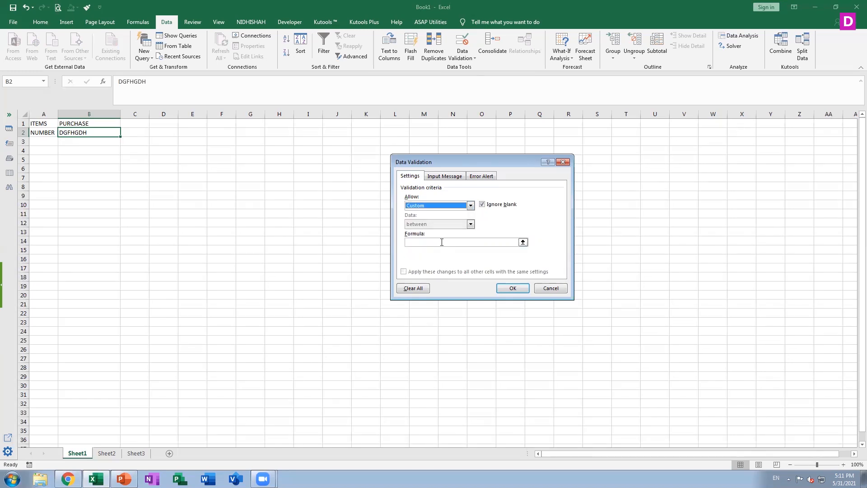
{"action": "left_click", "coordinate": [439, 242]}
{"action": "left_click", "coordinate": [551, 288]}
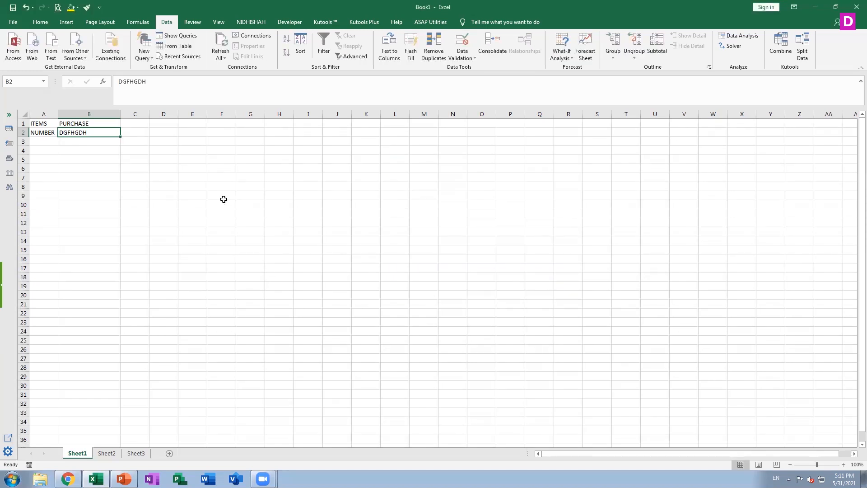
Clear cell B2 and give it a custom data validation rule with the formula =AND(B1="PURCHASE",ISNUMBER(B2)).
{"action": "key", "text": "Delete"}
{"action": "left_click", "coordinate": [463, 56]}
{"action": "left_click", "coordinate": [483, 68]}
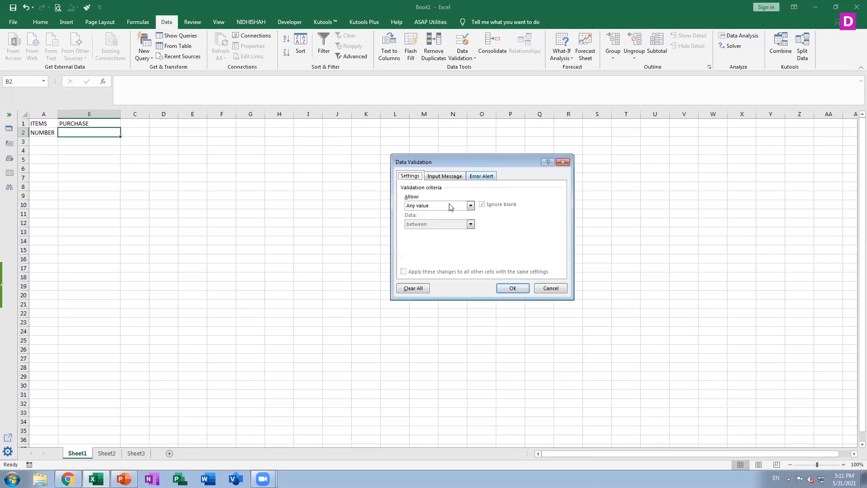
{"action": "left_click", "coordinate": [434, 206]}
{"action": "left_click", "coordinate": [420, 256]}
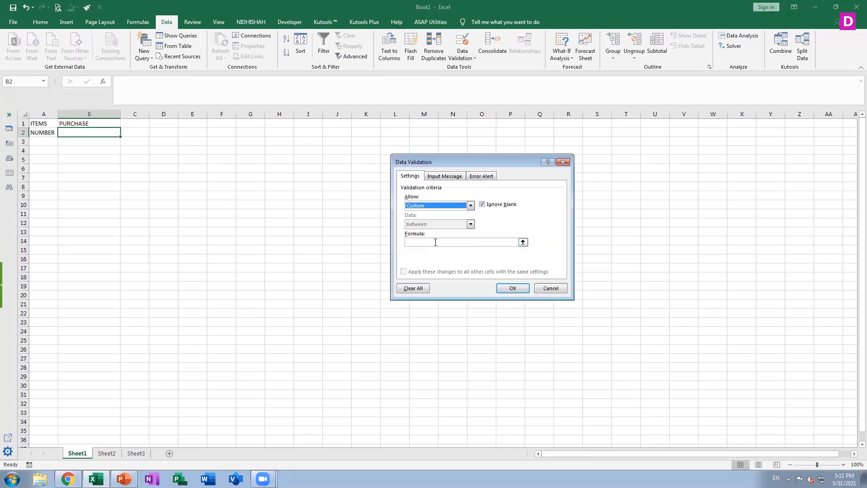
{"action": "left_click", "coordinate": [435, 242]}
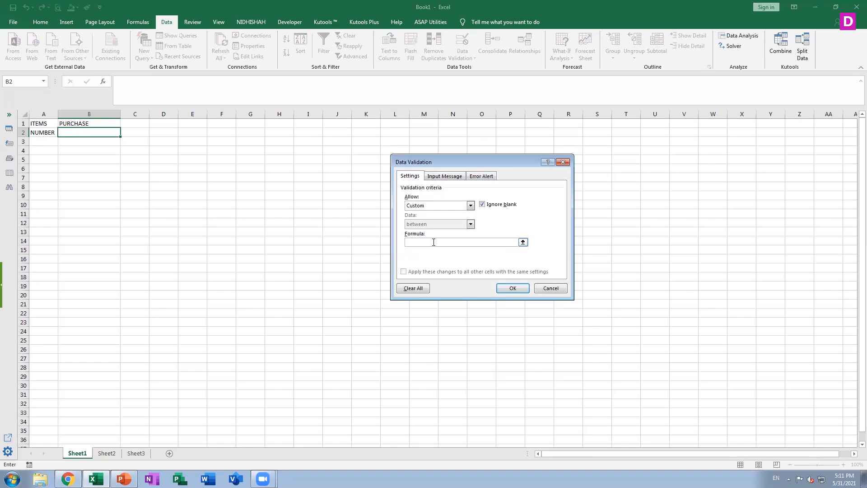
{"action": "type", "text": "=AND("}
{"action": "left_click", "coordinate": [73, 123]}
{"action": "type", "text": "=\"PURCHASE\",ISNUMBER(B2)"}
{"action": "left_click", "coordinate": [512, 289]}
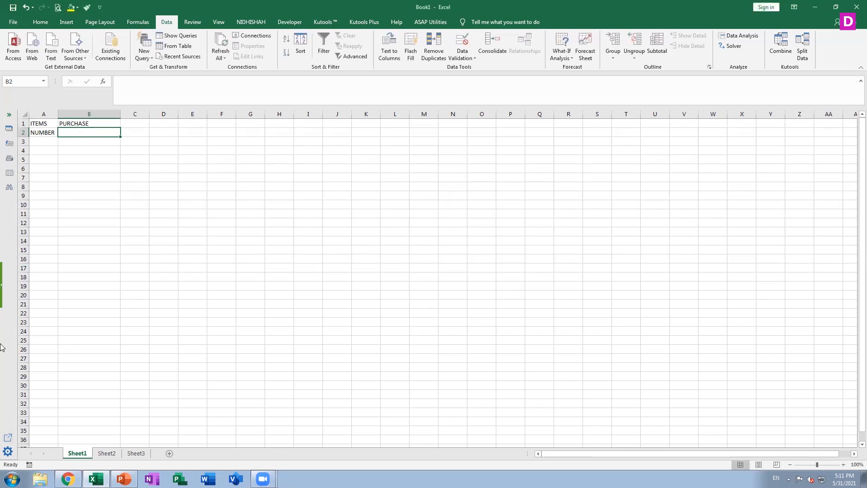
Test the combined rule by entering 1234 in cell B2, and clear the cell again.
{"action": "type", "text": "1234"}
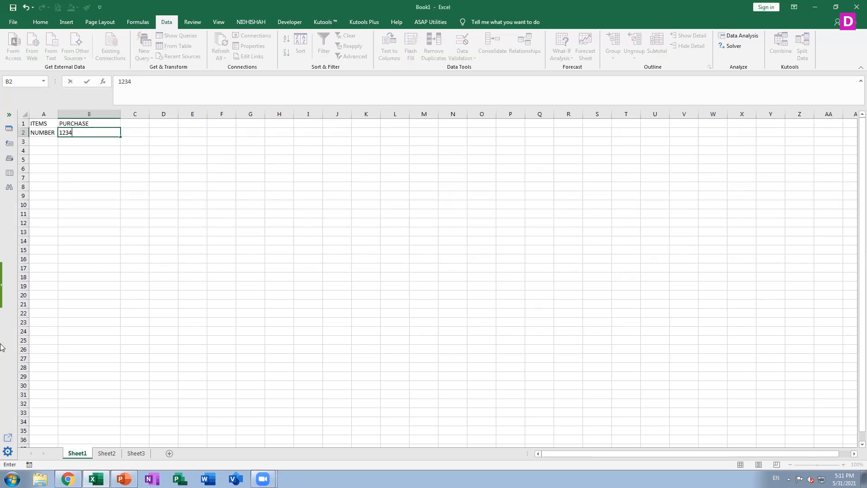
{"action": "key", "text": "Return"}
{"action": "left_click", "coordinate": [108, 136]}
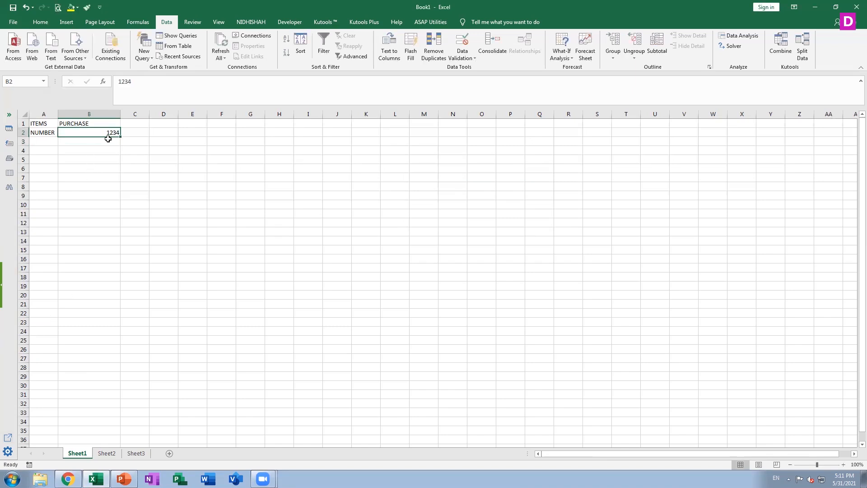
{"action": "key", "text": "Delete"}
Change the dropdown selection in cell B1 to SALES.
{"action": "left_click", "coordinate": [107, 123]}
{"action": "left_click", "coordinate": [125, 123]}
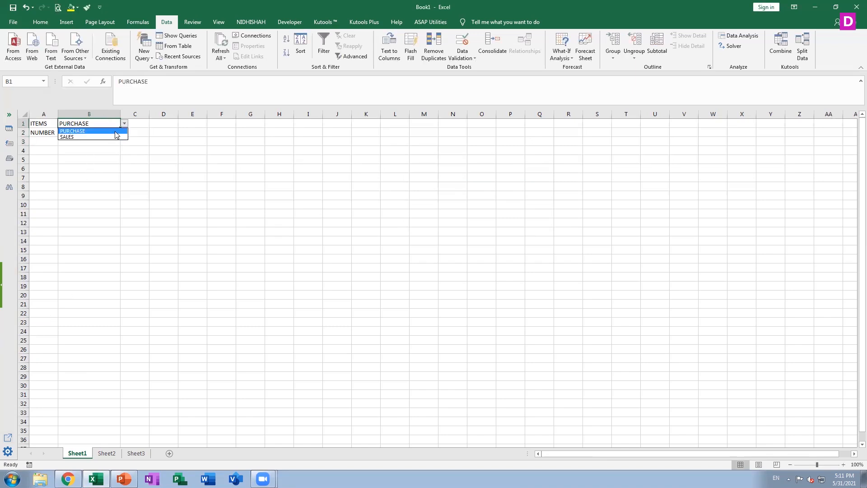
{"action": "left_click", "coordinate": [114, 132]}
{"action": "left_click", "coordinate": [124, 123]}
{"action": "left_click", "coordinate": [116, 136]}
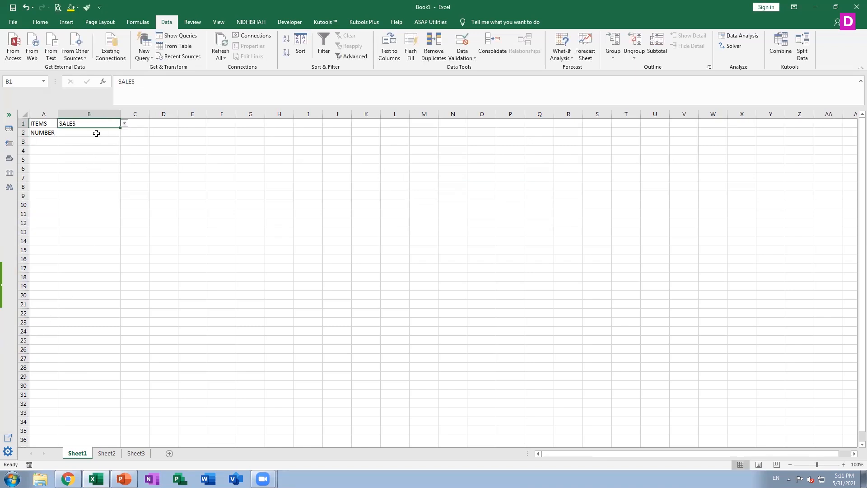
Try to enter 1234 in cell B2 while B1 is set to SALES, and discard the entry.
{"action": "left_click", "coordinate": [96, 131]}
{"action": "type", "text": "1234"}
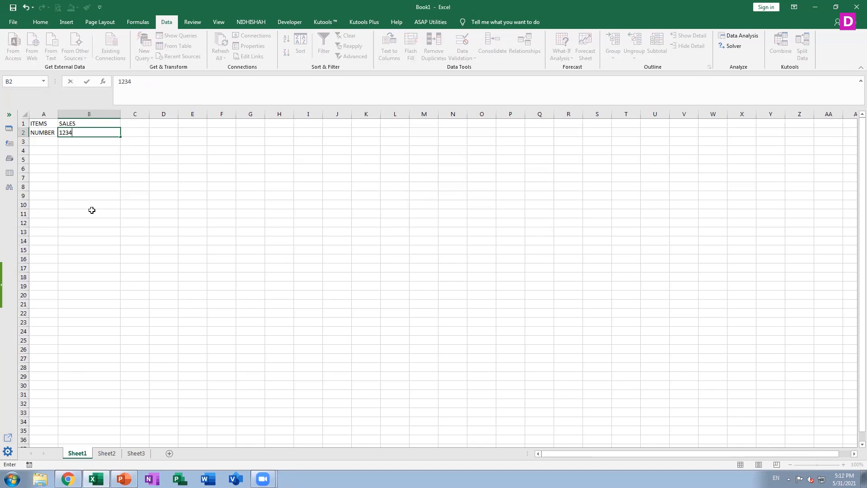
{"action": "key", "text": "Return"}
{"action": "left_click", "coordinate": [438, 265]}
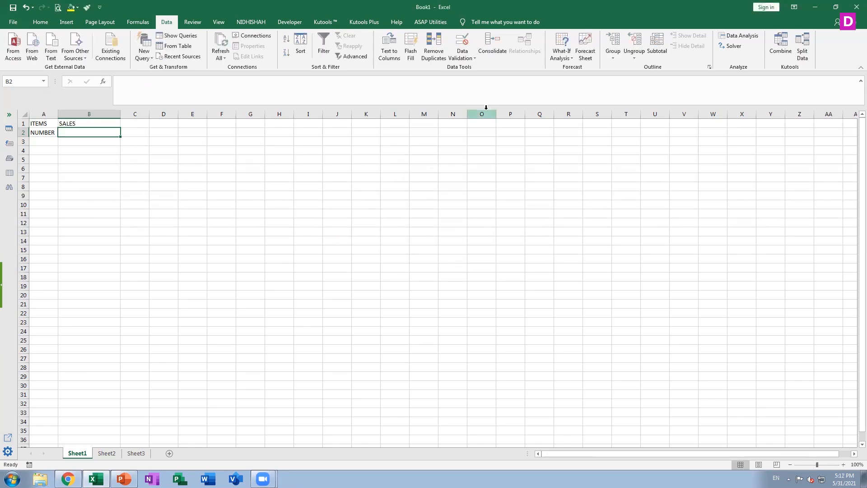
{"action": "left_click", "coordinate": [470, 59]}
{"action": "left_click", "coordinate": [473, 71]}
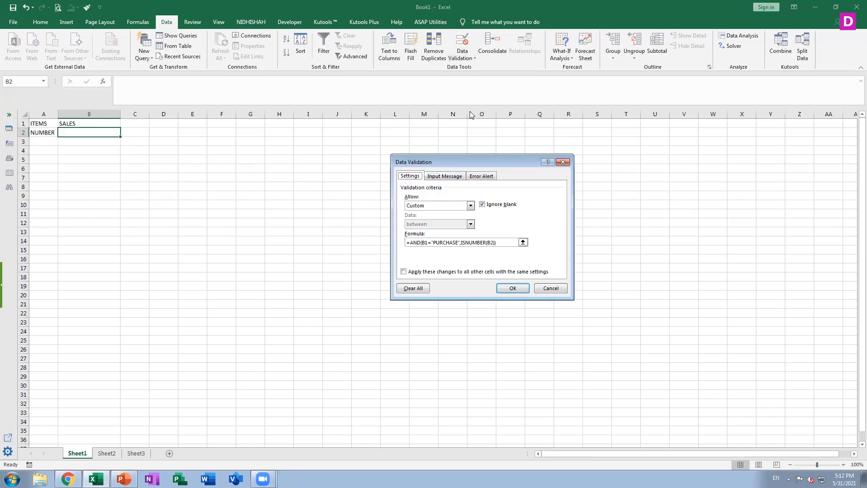
{"action": "left_click", "coordinate": [445, 175]}
{"action": "left_click", "coordinate": [422, 235]}
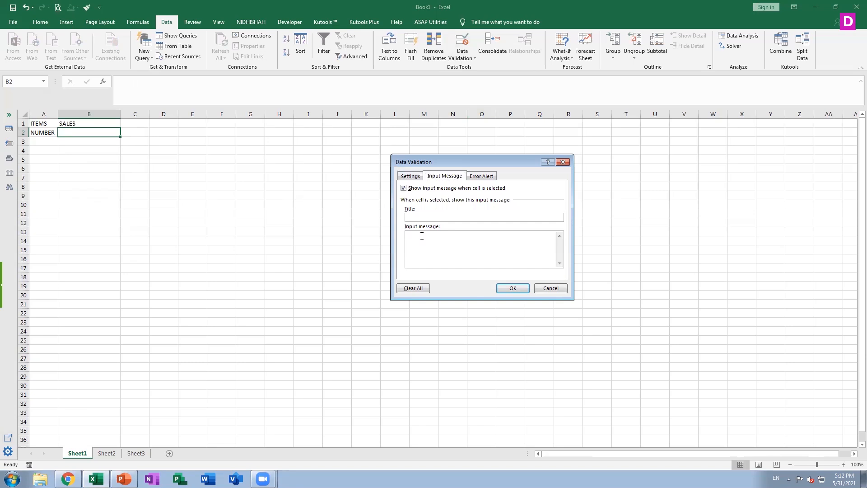
{"action": "left_click", "coordinate": [552, 288]}
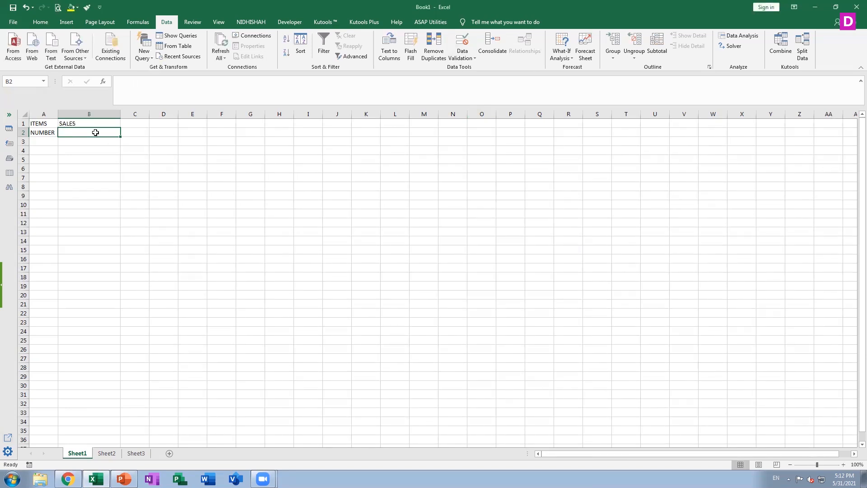
Add the data validation input message PLEASE SELECT PURCHASE AND WRITE DOWN ONLY NUMVER VALUE to cell B1.
{"action": "left_click", "coordinate": [95, 120]}
{"action": "left_click", "coordinate": [463, 58]}
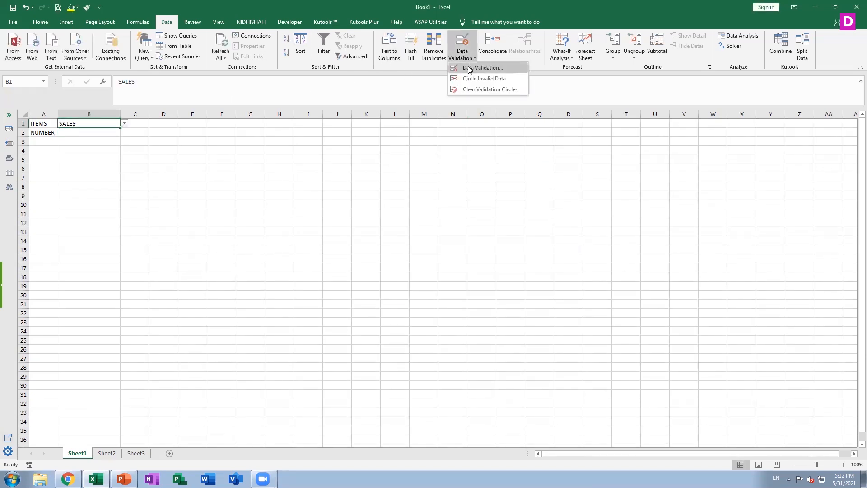
{"action": "left_click", "coordinate": [469, 68]}
{"action": "left_click", "coordinate": [431, 249]}
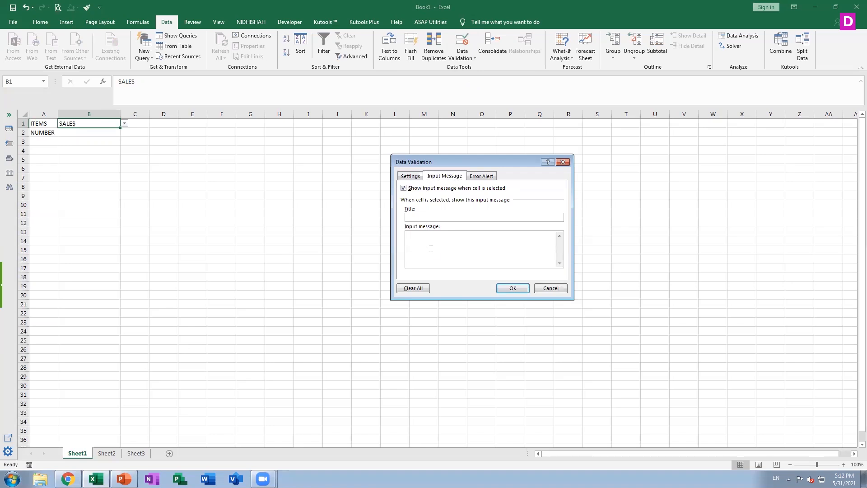
{"action": "type", "text": "PLEA"}
{"action": "type", "text": "SE SELECT"}
{"action": "type", "text": "PURCHASE AND WRITE DOE"}
{"action": "key", "text": "BackSpace"}
{"action": "type", "text": "WN ON"}
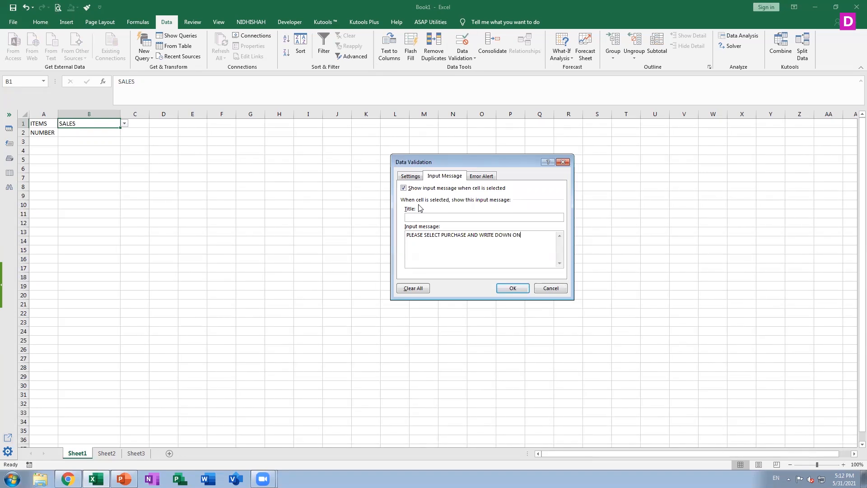
{"action": "type", "text": "LY NUMVER VALUE"}
{"action": "left_click", "coordinate": [514, 287]}
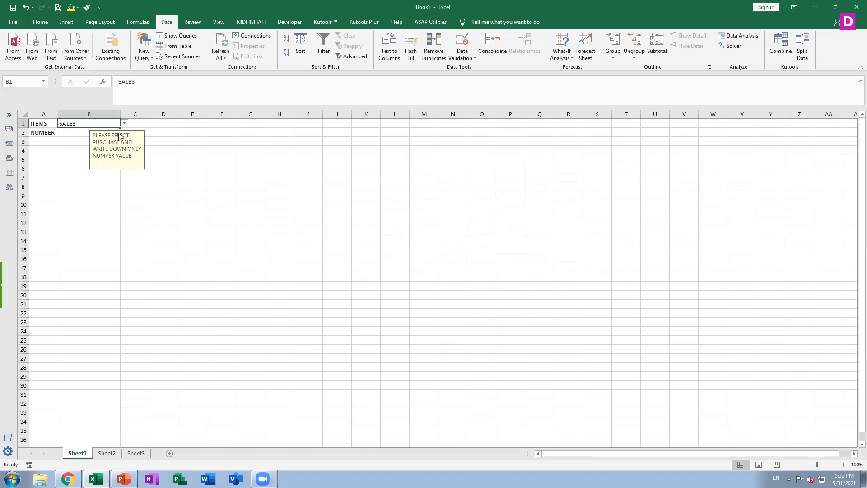
Review the custom validation formula and input message settings of cell B2.
{"action": "left_click", "coordinate": [75, 134]}
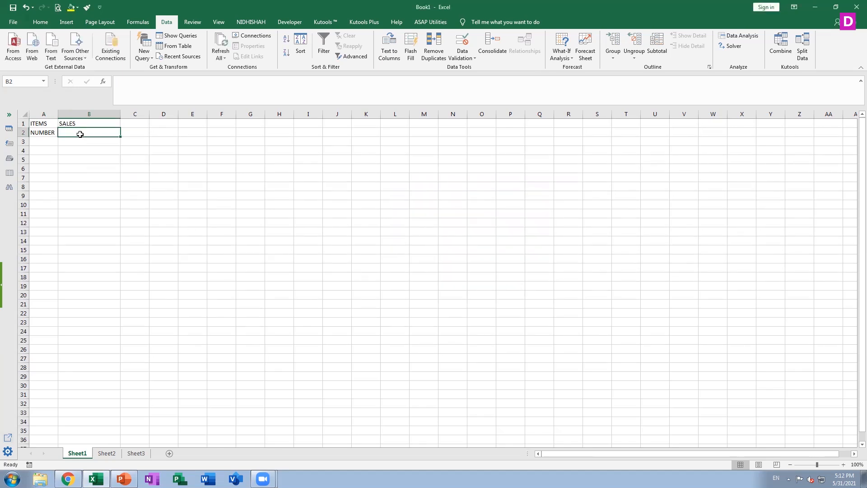
{"action": "left_click", "coordinate": [462, 57]}
{"action": "left_click", "coordinate": [466, 68]}
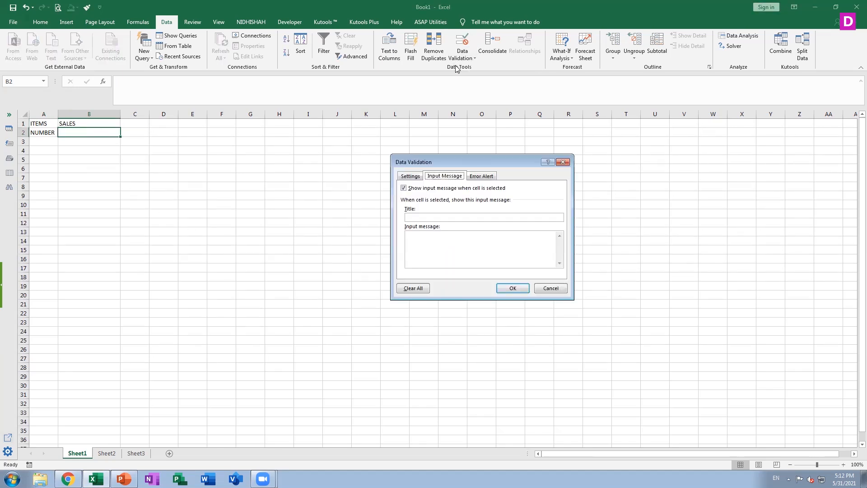
{"action": "left_click", "coordinate": [410, 176]}
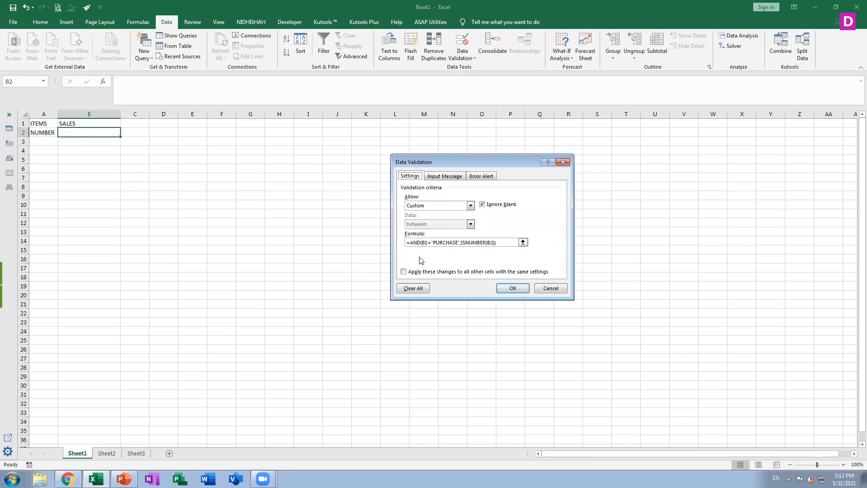
{"action": "left_click", "coordinate": [511, 288]}
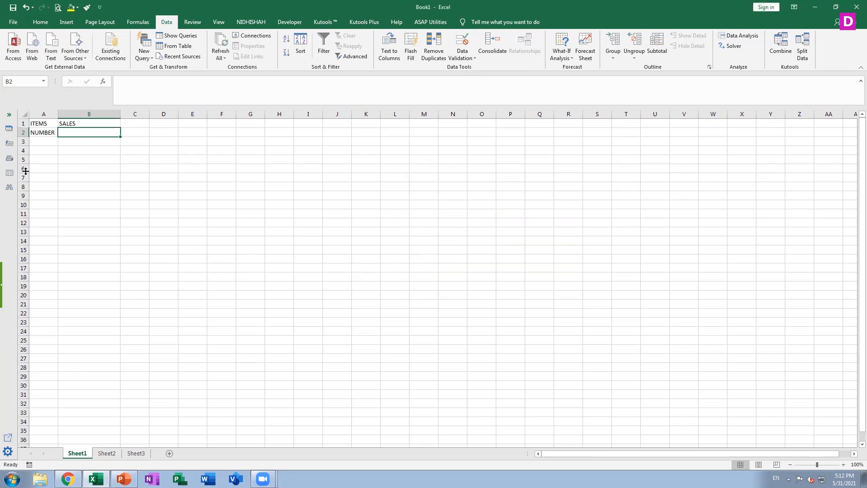
Try to enter 1234 in cell B2 with SALES selected in B1, and discard the rejected value.
{"action": "type", "text": "1234"}
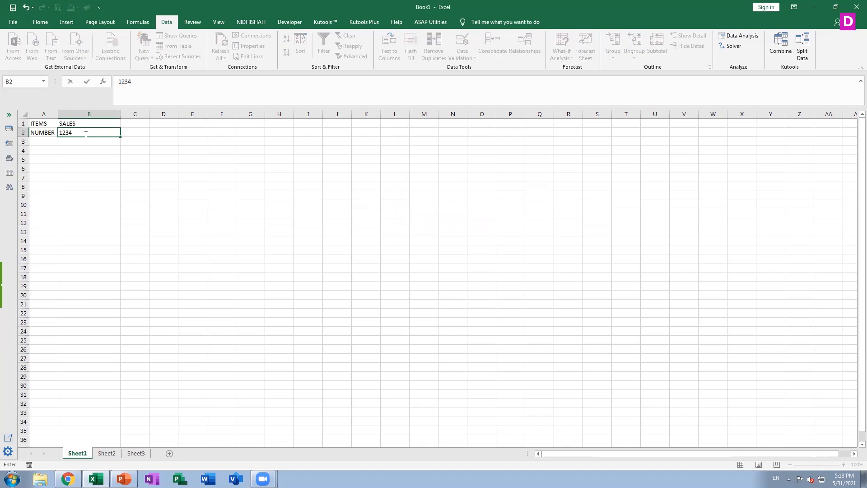
{"action": "key", "text": "Return"}
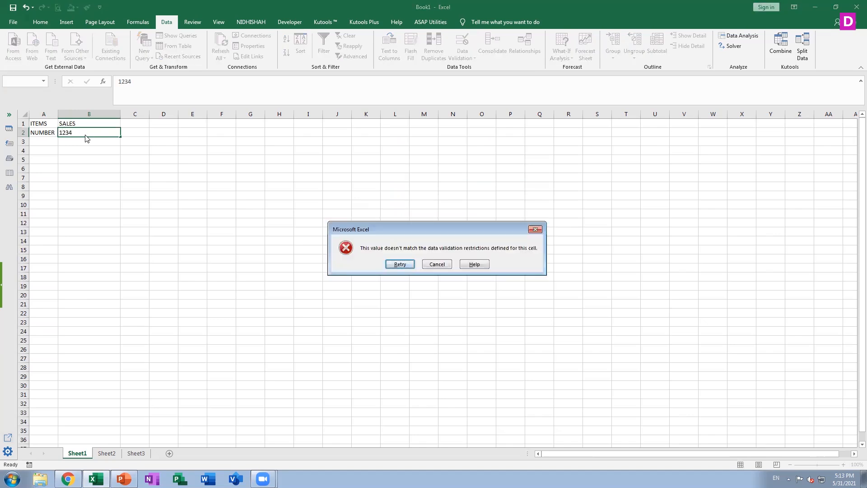
{"action": "key", "text": "Escape"}
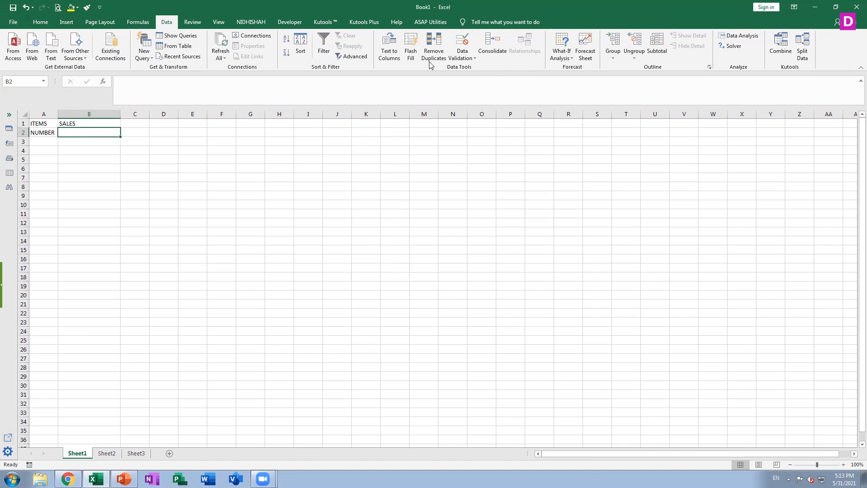
Add the data validation error alert message ONLY NUMBER ALLOWED to cell B2.
{"action": "left_click", "coordinate": [462, 58]}
{"action": "left_click", "coordinate": [479, 74]}
{"action": "left_click", "coordinate": [482, 175]}
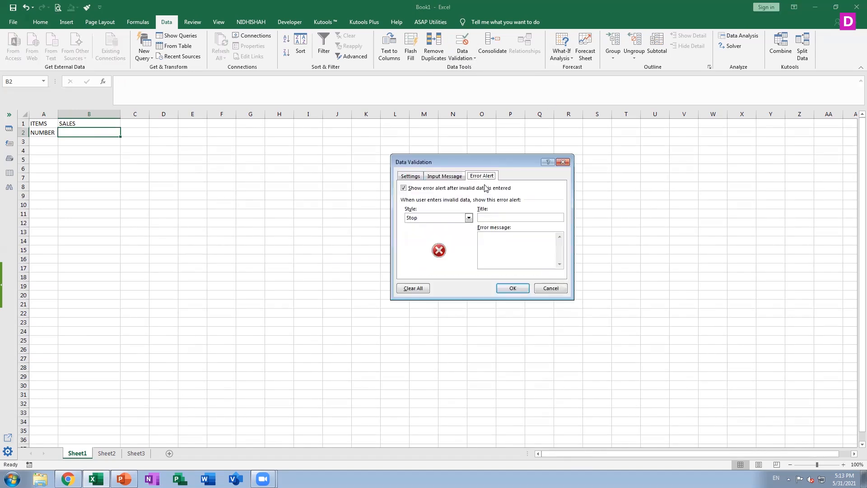
{"action": "left_click", "coordinate": [534, 266]}
{"action": "type", "text": "ONLY NUMBER ALLOWED"}
{"action": "left_click", "coordinate": [514, 289]}
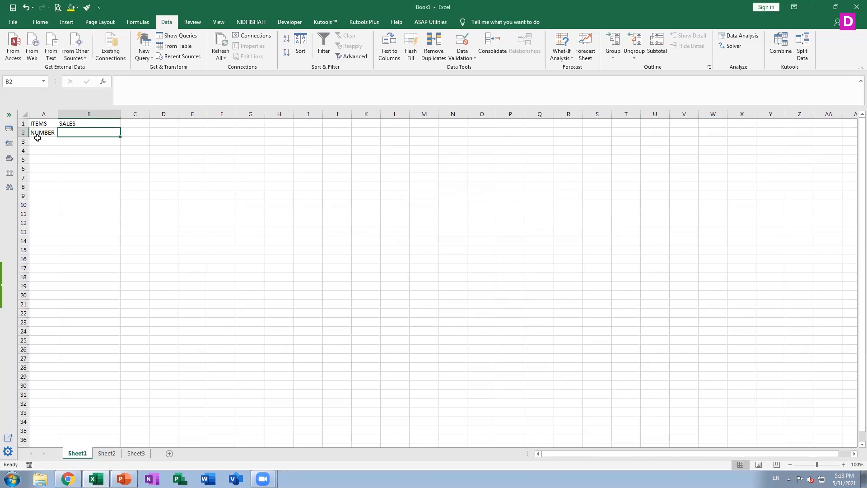
Change the dropdown selection in cell B1 to PURCHASE.
{"action": "left_click", "coordinate": [81, 125]}
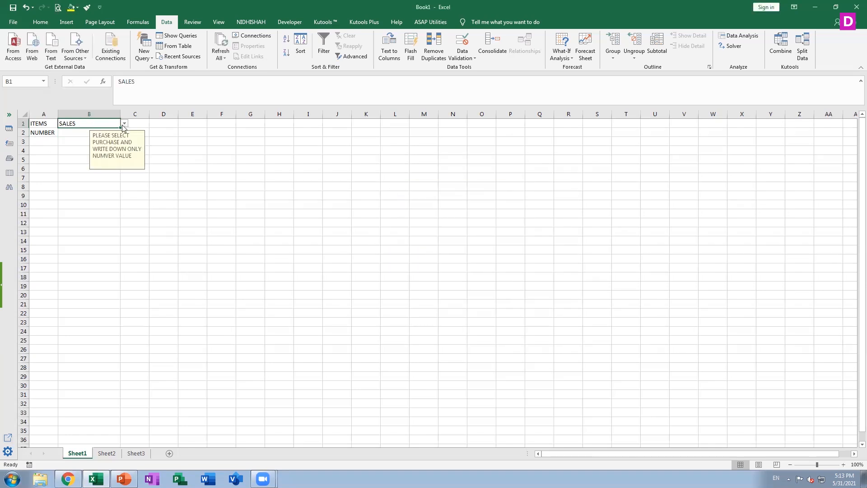
{"action": "left_click", "coordinate": [124, 123]}
{"action": "left_click", "coordinate": [112, 132]}
Test cell B2 with the text AASDS, discard it, and enter 1234 instead.
{"action": "left_click", "coordinate": [81, 133]}
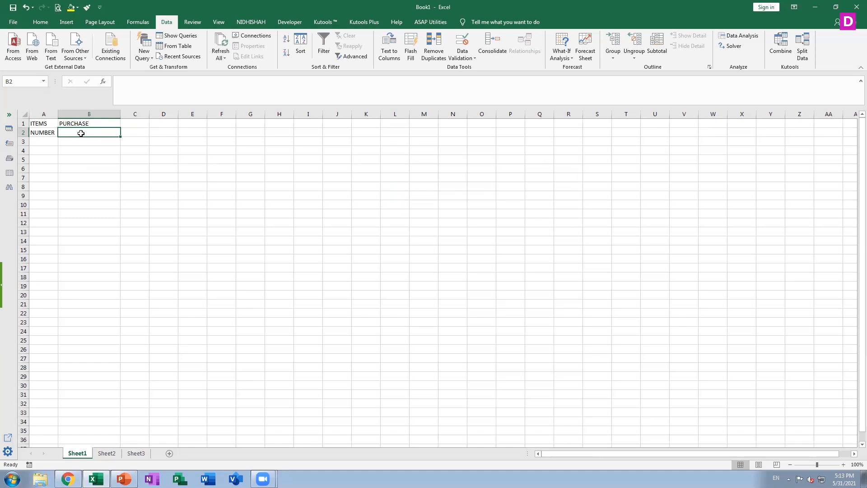
{"action": "type", "text": "AASDS"}
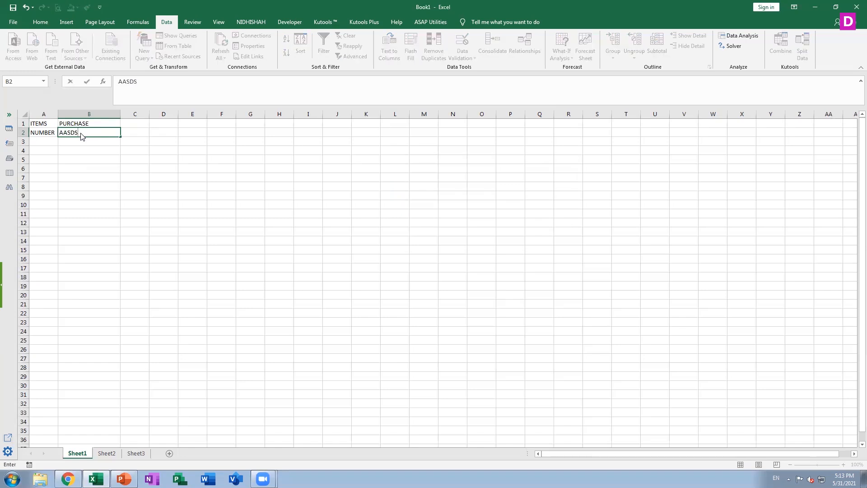
{"action": "key", "text": "Return"}
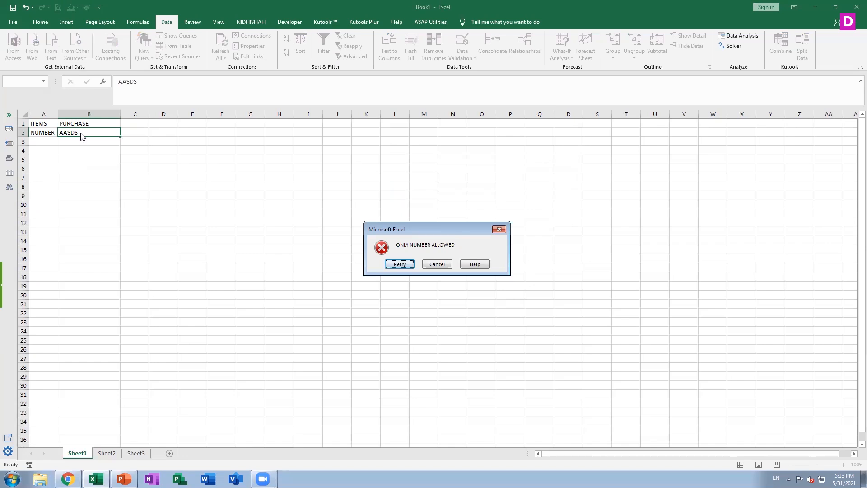
{"action": "left_click", "coordinate": [441, 265]}
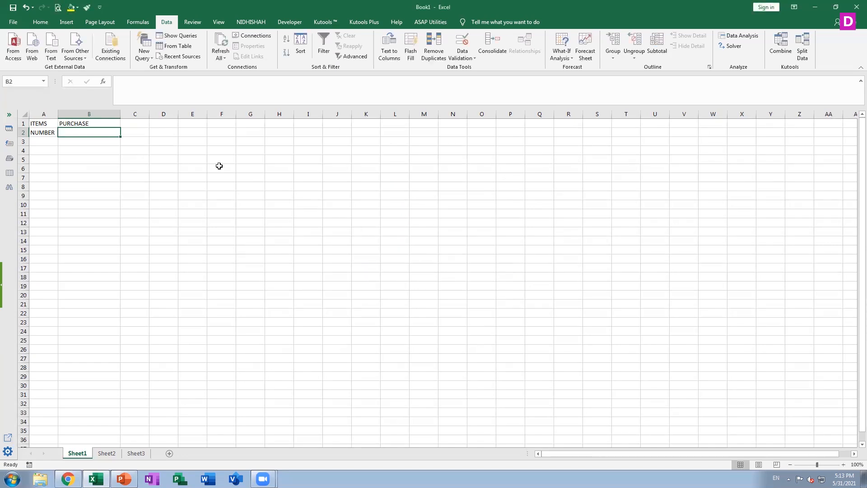
{"action": "type", "text": "1234"}
{"action": "key", "text": "Return"}
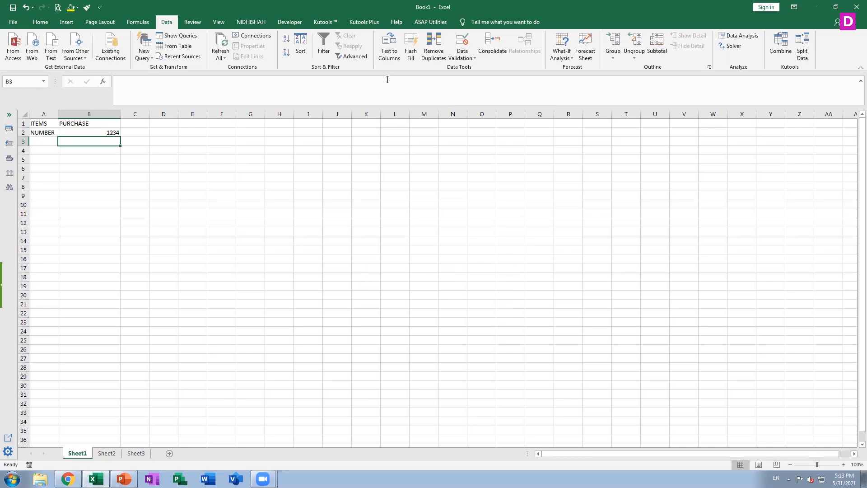
Try replacing AND with OR in cell B2's custom validation formula, restore AND, and apply the settings.
{"action": "left_click", "coordinate": [113, 132]}
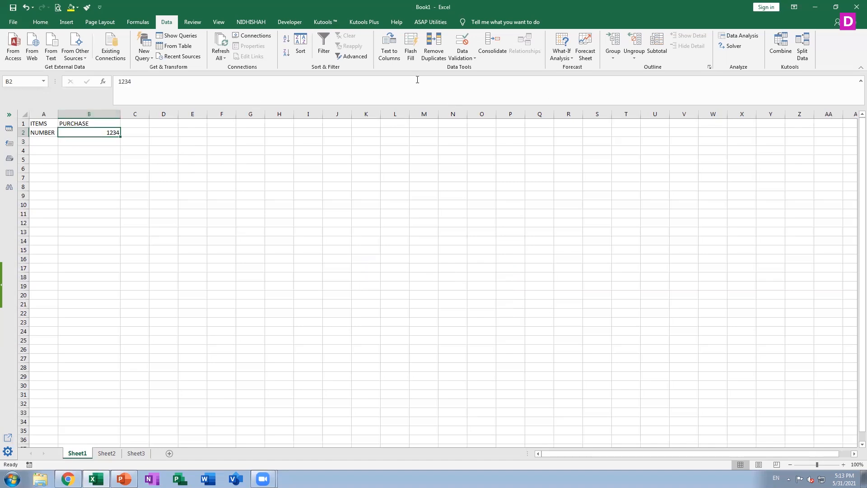
{"action": "left_click", "coordinate": [463, 57]}
{"action": "left_click", "coordinate": [468, 68]}
{"action": "left_click", "coordinate": [415, 177]}
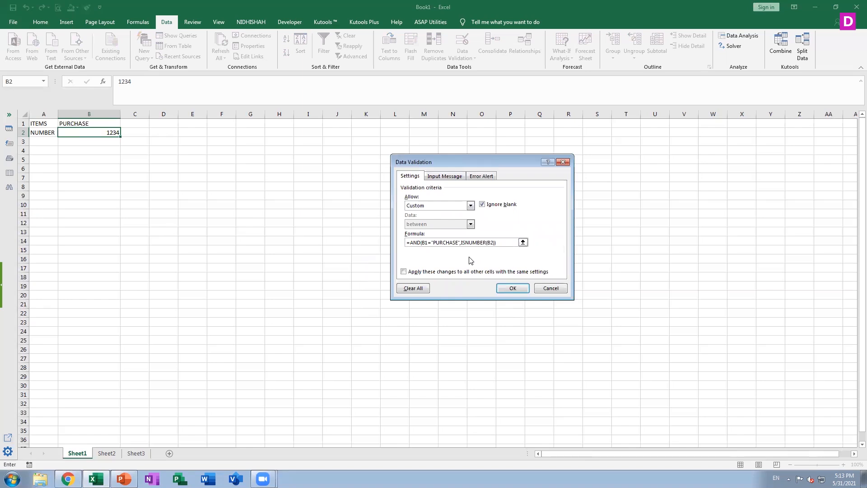
{"action": "key", "text": "BackSpace"}
{"action": "key", "text": "BackSpace"}
{"action": "key", "text": "BackSpace"}
{"action": "type", "text": "OR"}
{"action": "key", "text": "BackSpace"}
{"action": "key", "text": "BackSpace"}
{"action": "type", "text": "AND"}
{"action": "left_click", "coordinate": [513, 288]}
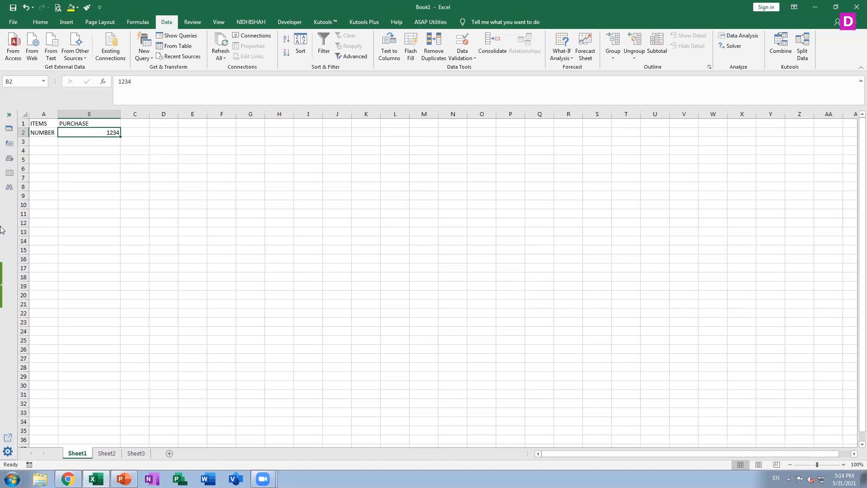
Review cell B1's input message and the allowed validation types for cell B2, leaving the settings unchanged.
{"action": "left_click", "coordinate": [97, 121]}
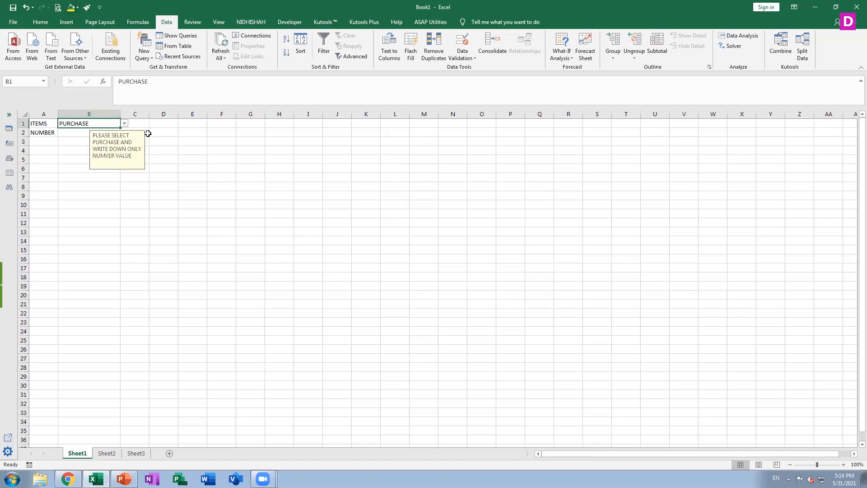
{"action": "left_click", "coordinate": [85, 134]}
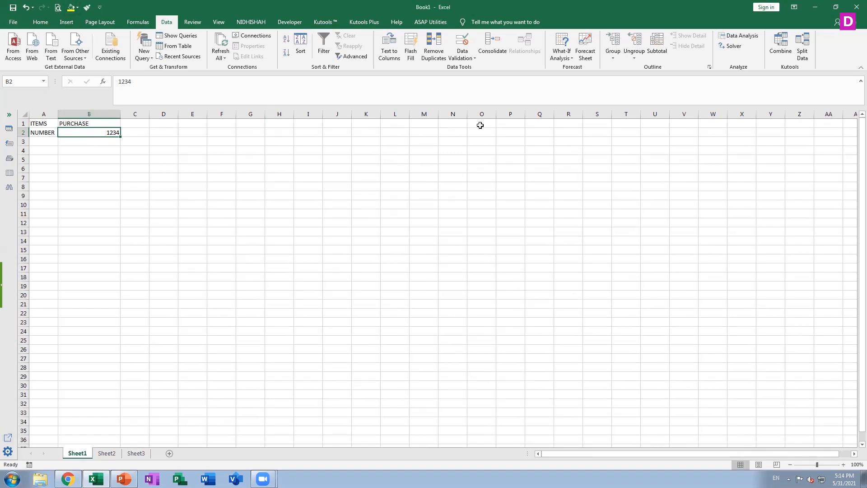
{"action": "left_click", "coordinate": [471, 57]}
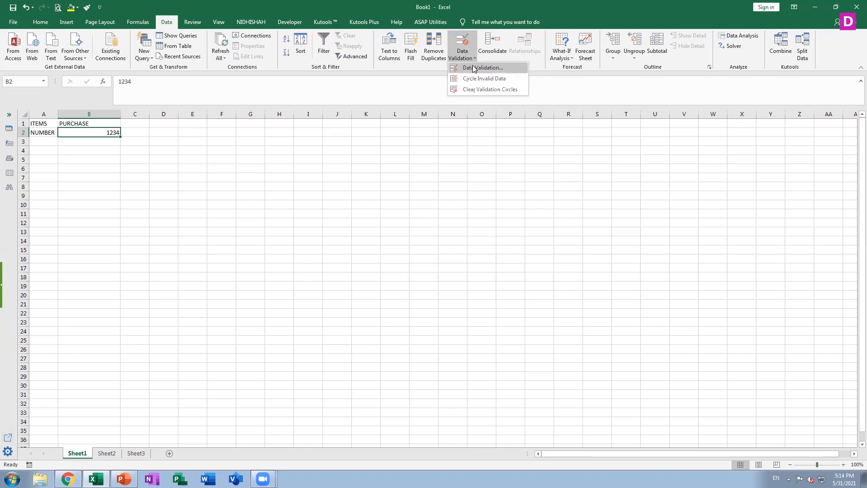
{"action": "left_click", "coordinate": [479, 68]}
{"action": "left_click", "coordinate": [437, 206]}
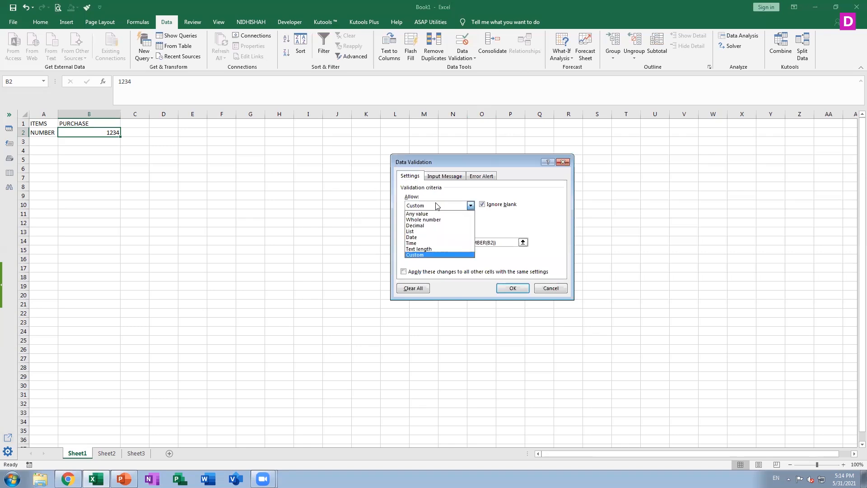
{"action": "left_click", "coordinate": [551, 288]}
Change the label in cell A2 to NUMBER1 and enter the label NUMBER2 in cell A3.
{"action": "left_click", "coordinate": [48, 133]}
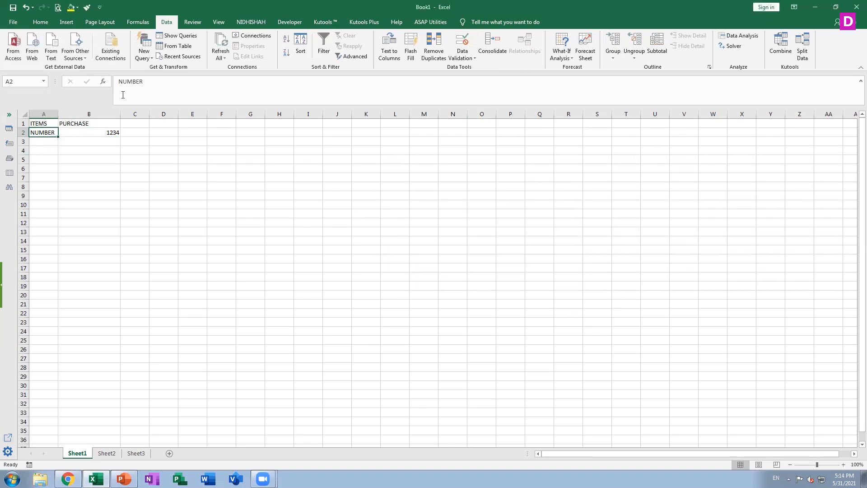
{"action": "left_click", "coordinate": [153, 82]}
{"action": "type", "text": "1"}
{"action": "key", "text": "Return"}
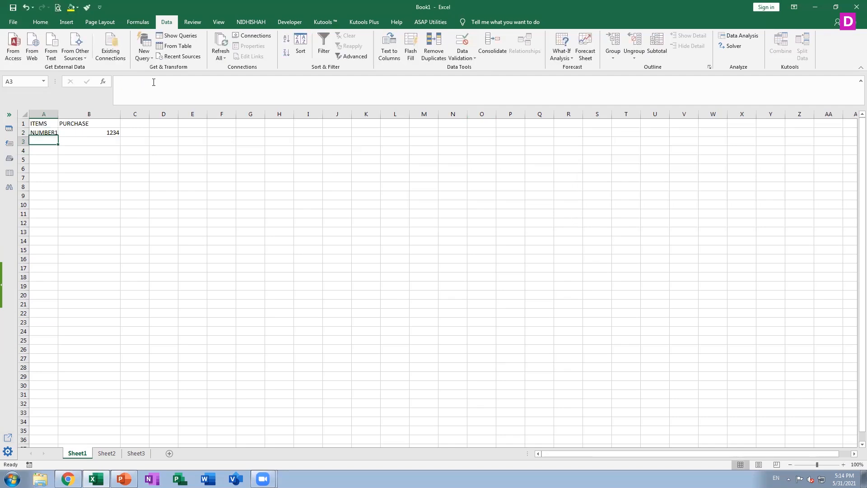
{"action": "type", "text": "NUMBE"}
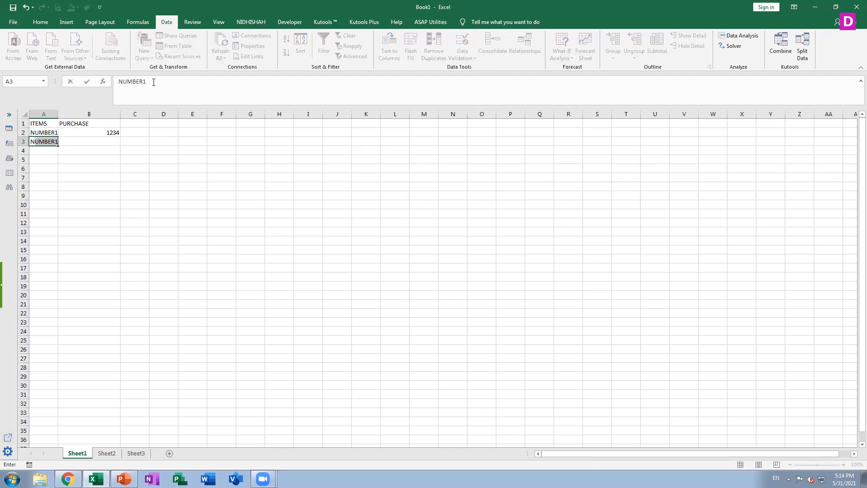
{"action": "type", "text": "R2"}
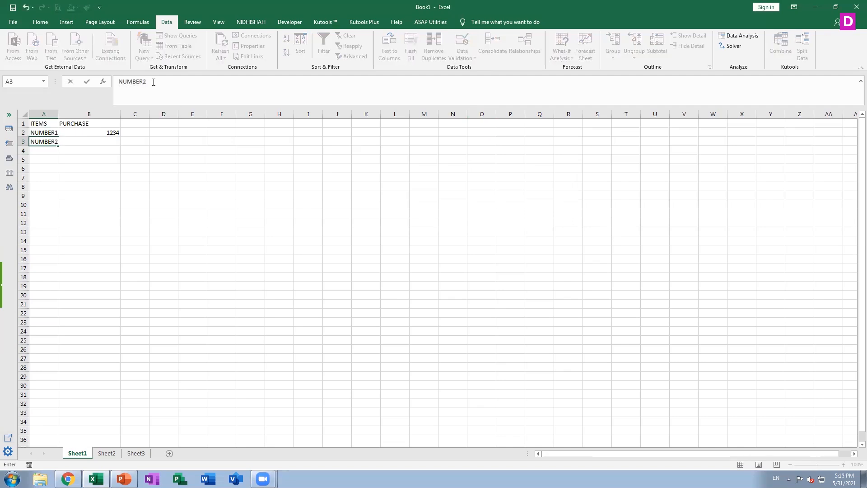
{"action": "key", "text": "Tab"}
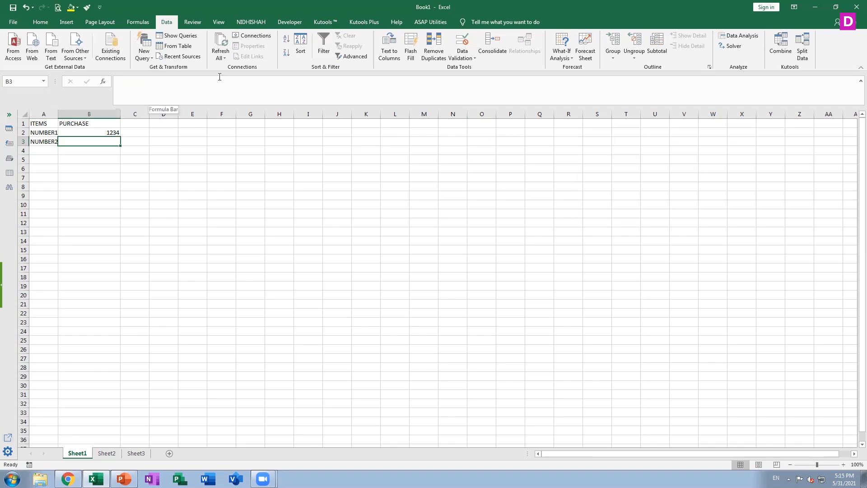
Apply data validation to cell B3 that allows only whole numbers between 10 and 1500.
{"action": "left_click", "coordinate": [462, 55]}
{"action": "left_click", "coordinate": [467, 68]}
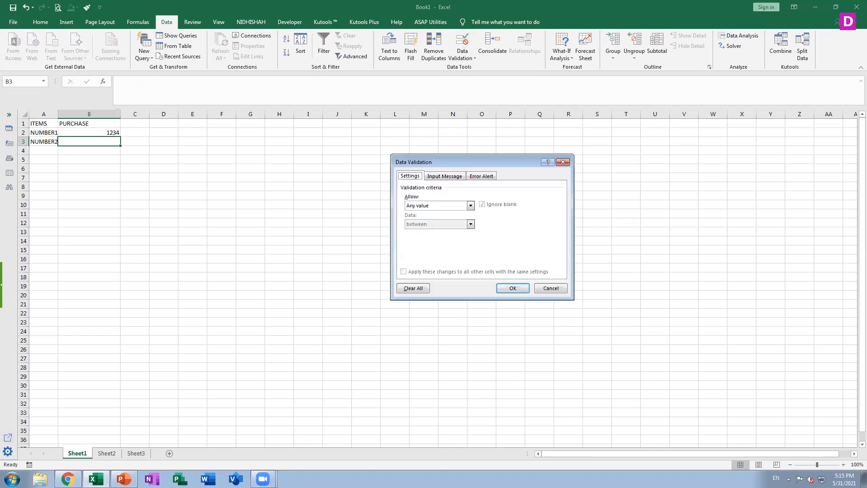
{"action": "left_click", "coordinate": [459, 205]}
{"action": "left_click", "coordinate": [451, 220]}
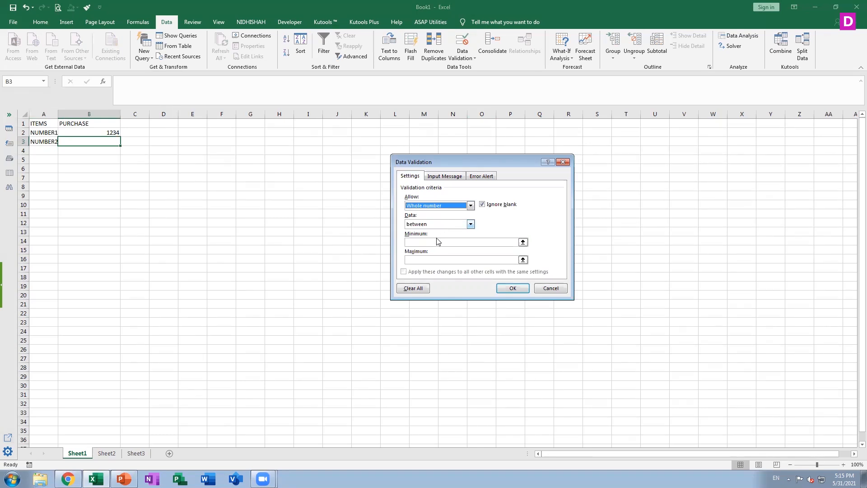
{"action": "left_click", "coordinate": [441, 244]}
{"action": "type", "text": "10"}
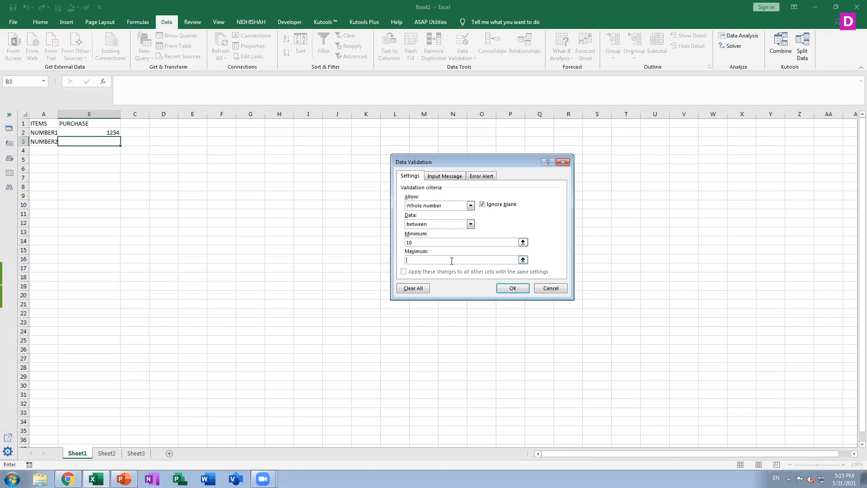
{"action": "type", "text": "1500"}
{"action": "left_click", "coordinate": [511, 288]}
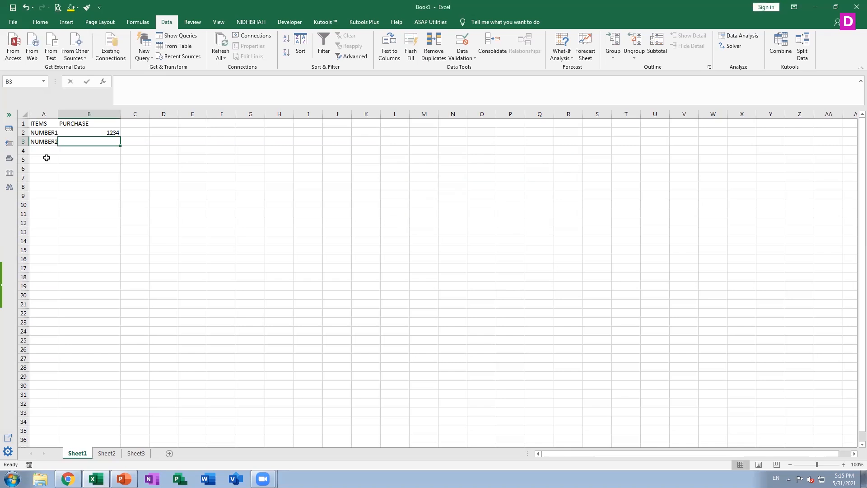
Try to enter 1600 in cell B3, and discard the entry.
{"action": "type", "text": "1600"}
{"action": "key", "text": "Return"}
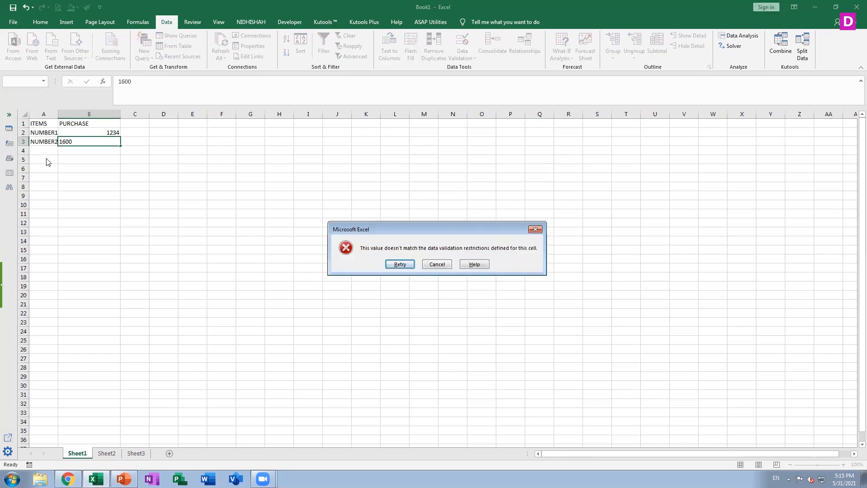
{"action": "key", "text": "Escape"}
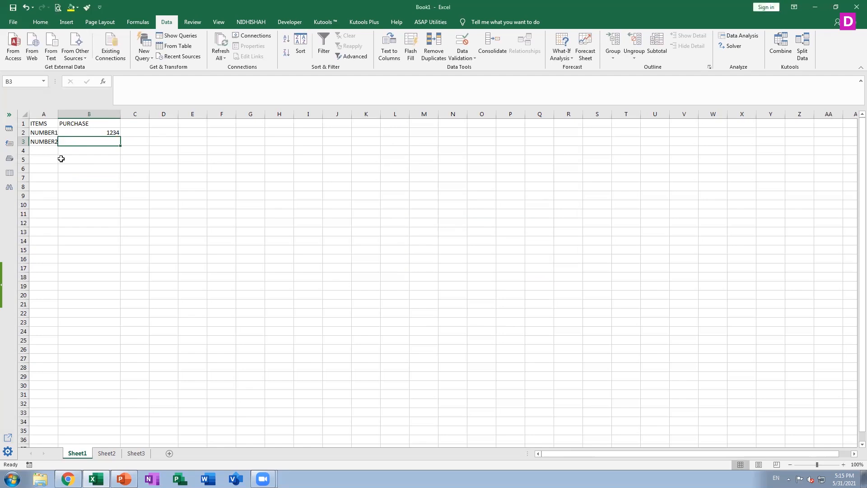
Enter 1499 in cell B3 as a value within the allowed range.
{"action": "left_click", "coordinate": [463, 55]}
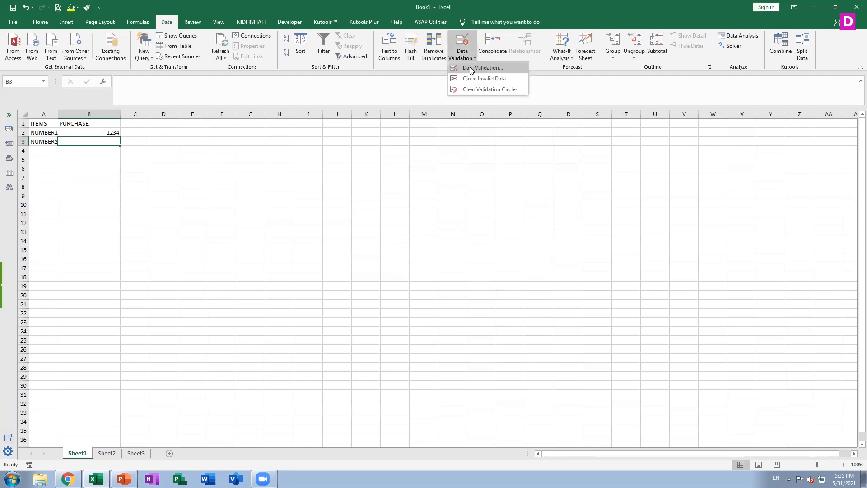
{"action": "left_click", "coordinate": [108, 141]}
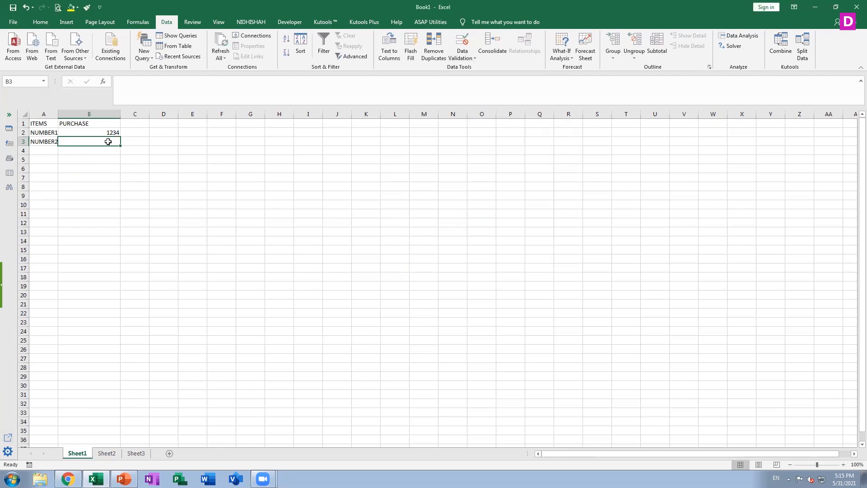
{"action": "type", "text": "999"}
{"action": "key", "text": "Return"}
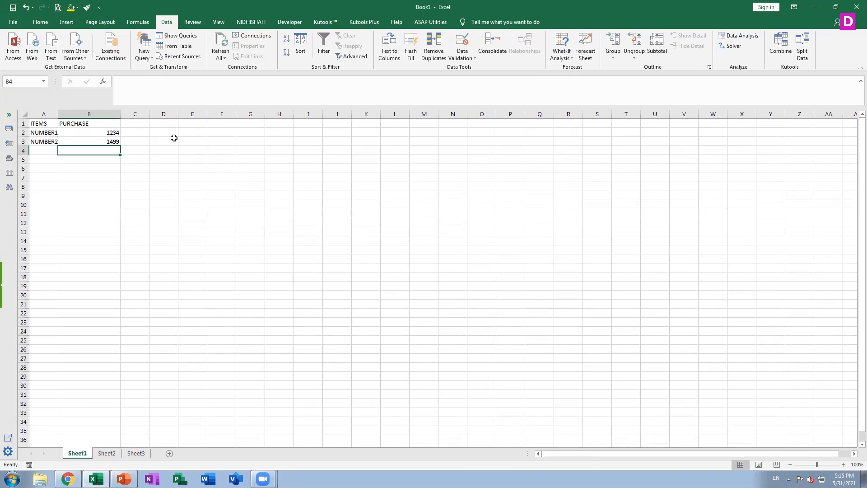
Review cell B3's data validation error alert, input message, and allowed value types without changing the rule.
{"action": "key", "text": "Up"}
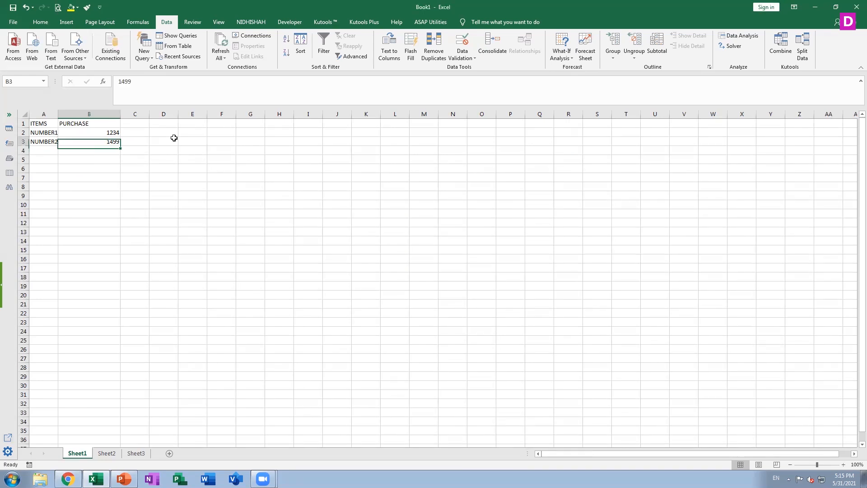
{"action": "left_click", "coordinate": [475, 59]}
{"action": "left_click", "coordinate": [472, 69]}
{"action": "left_click", "coordinate": [485, 176]}
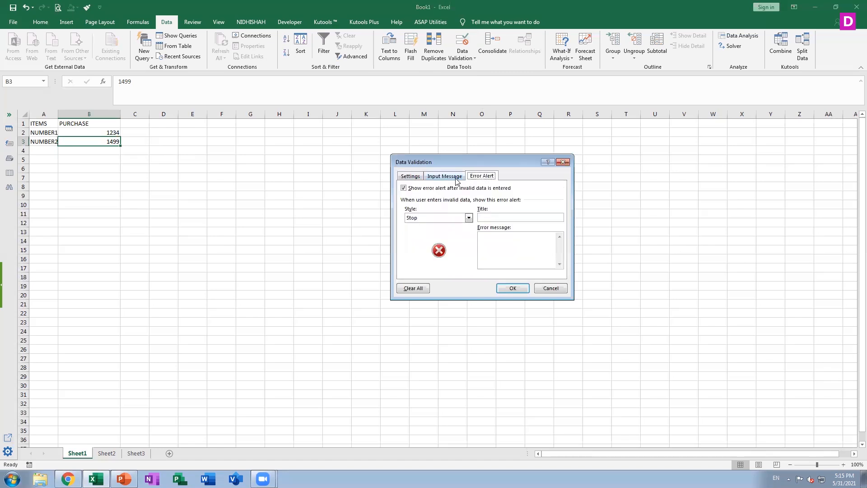
{"action": "left_click", "coordinate": [457, 177]}
{"action": "left_click", "coordinate": [406, 180]}
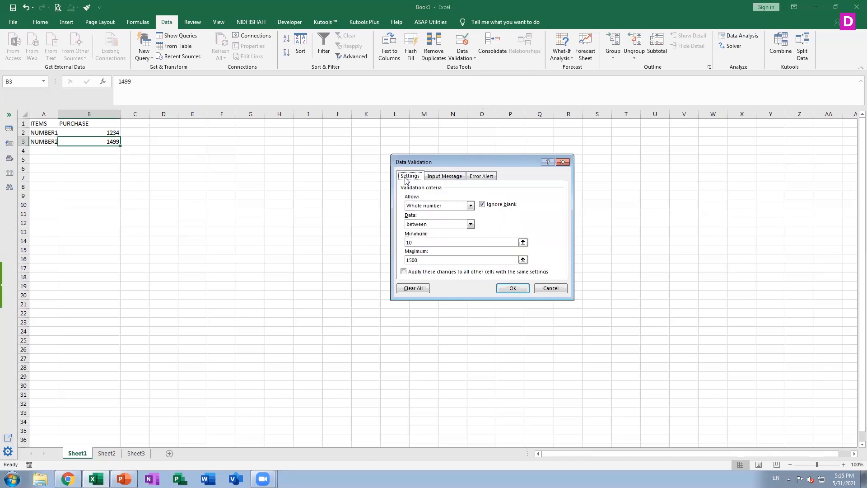
{"action": "left_click", "coordinate": [448, 207]}
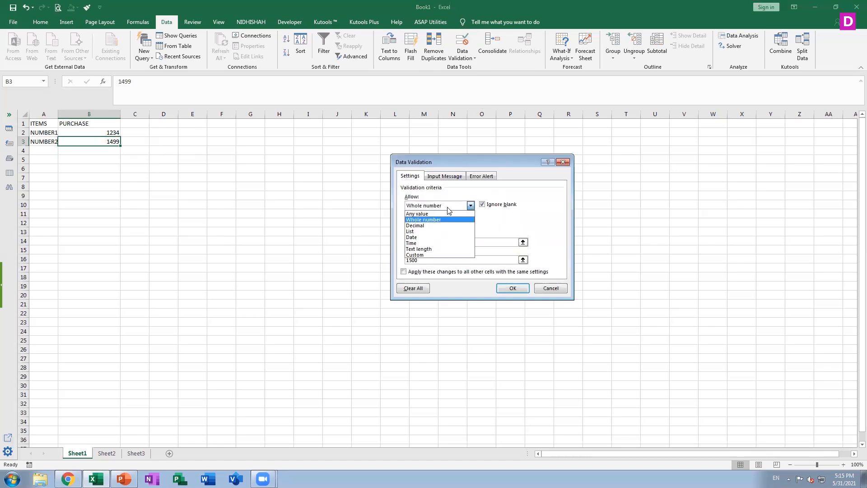
{"action": "left_click", "coordinate": [547, 288]}
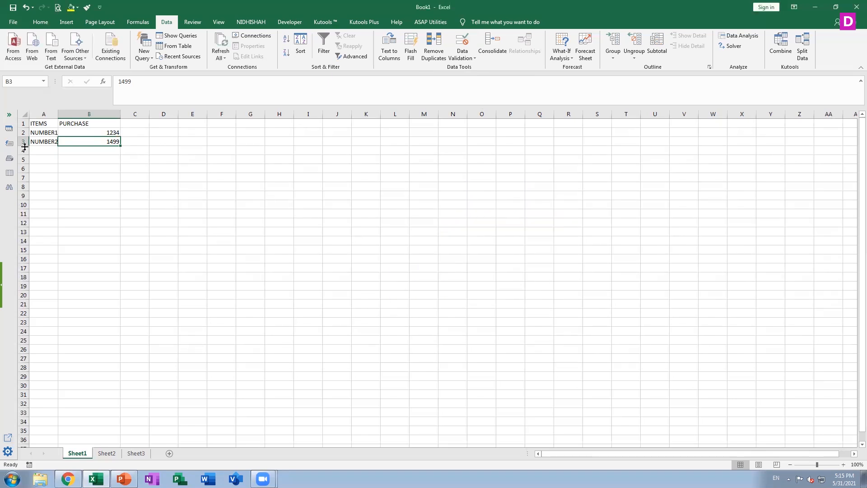
Enter the label PURCHASE DATE in cell A4 and widen column A to fit it.
{"action": "left_click", "coordinate": [32, 150]}
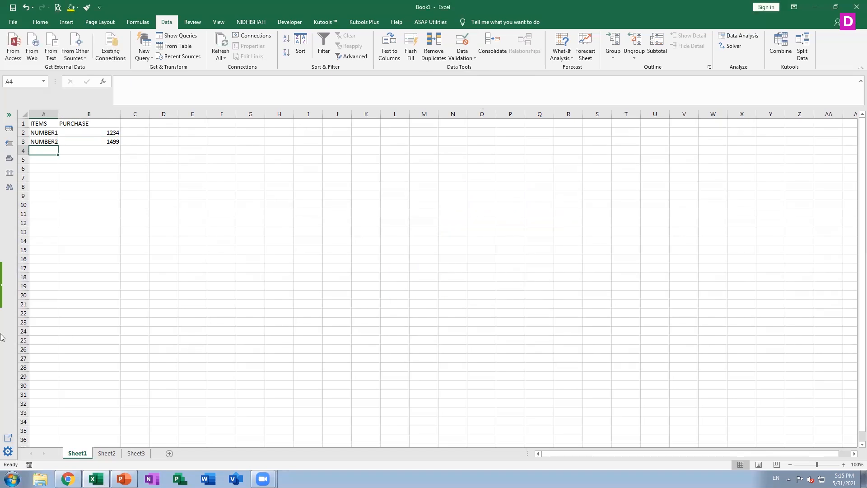
{"action": "type", "text": "PURCHASE"}
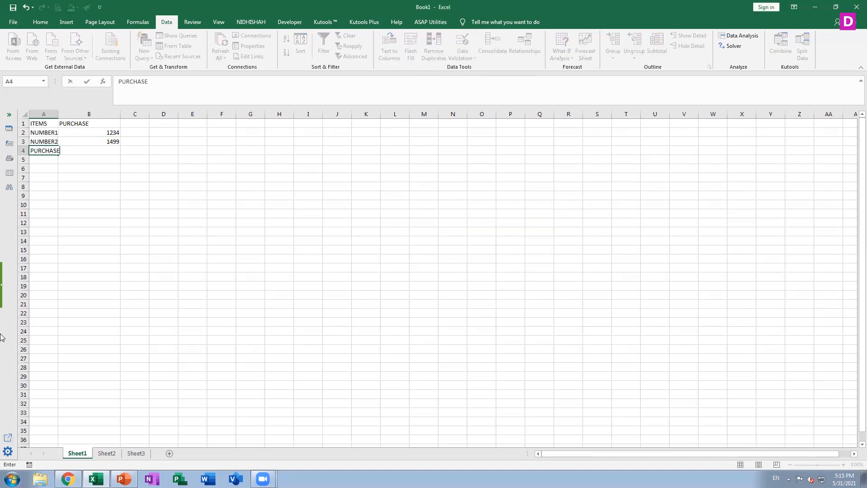
{"action": "type", "text": " DATE"}
{"action": "key", "text": "Tab"}
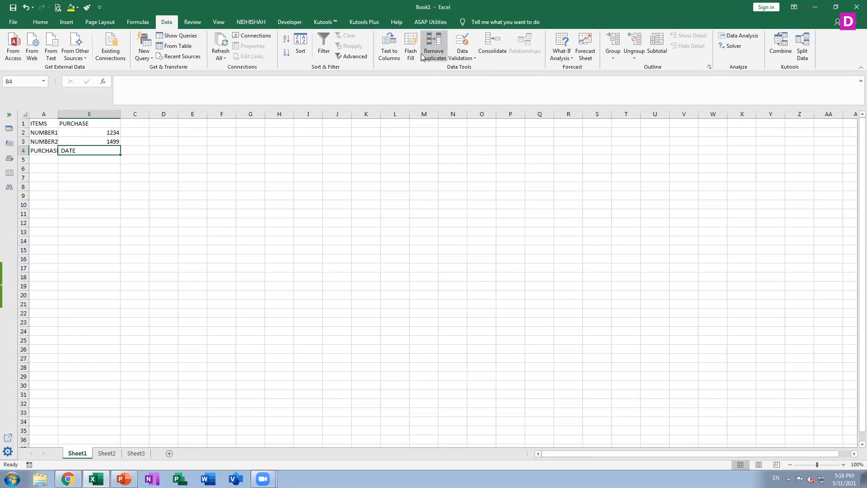
{"action": "left_click_drag", "start_coordinate": [58, 114], "coordinate": [98, 113]}
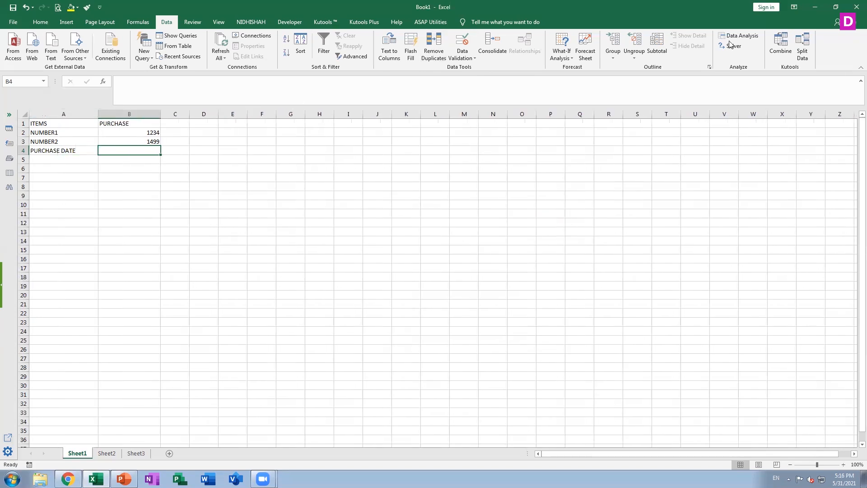
Apply data validation to cell B4 that allows only dates between 06/01/2021 and 06/15/2021.
{"action": "left_click", "coordinate": [470, 62]}
{"action": "left_click", "coordinate": [479, 74]}
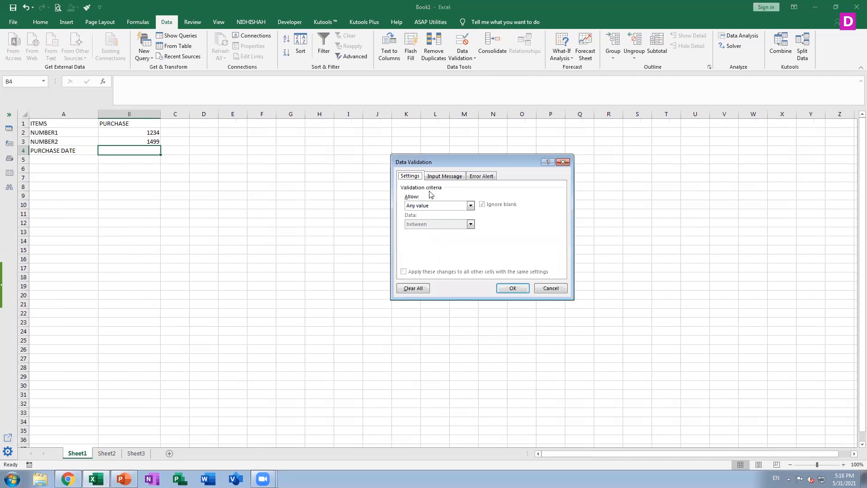
{"action": "left_click", "coordinate": [442, 206]}
{"action": "left_click", "coordinate": [427, 238]}
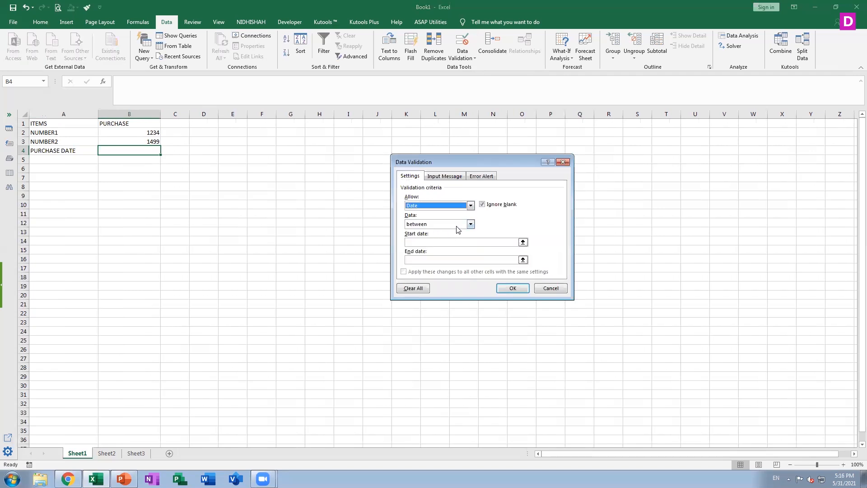
{"action": "left_click", "coordinate": [457, 225]}
{"action": "left_click", "coordinate": [445, 242]}
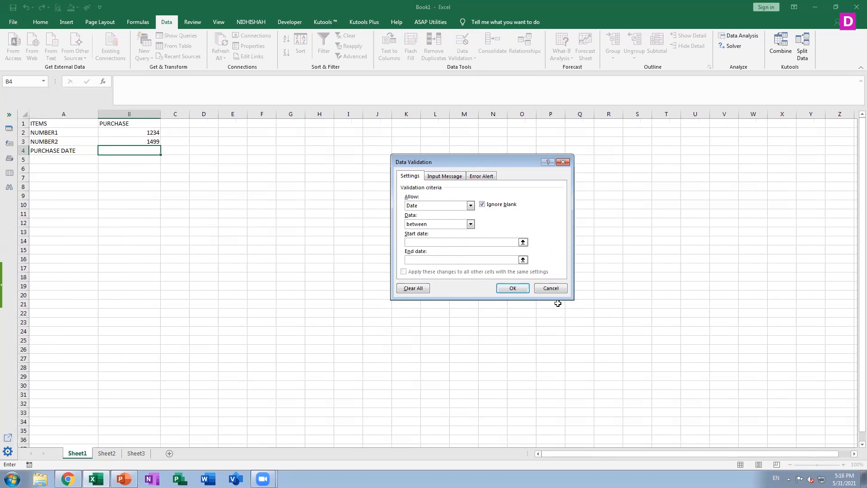
{"action": "type", "text": "06/01/2021"}
{"action": "left_click", "coordinate": [501, 259]}
{"action": "type", "text": "06/15/2021"}
{"action": "left_click", "coordinate": [514, 289]}
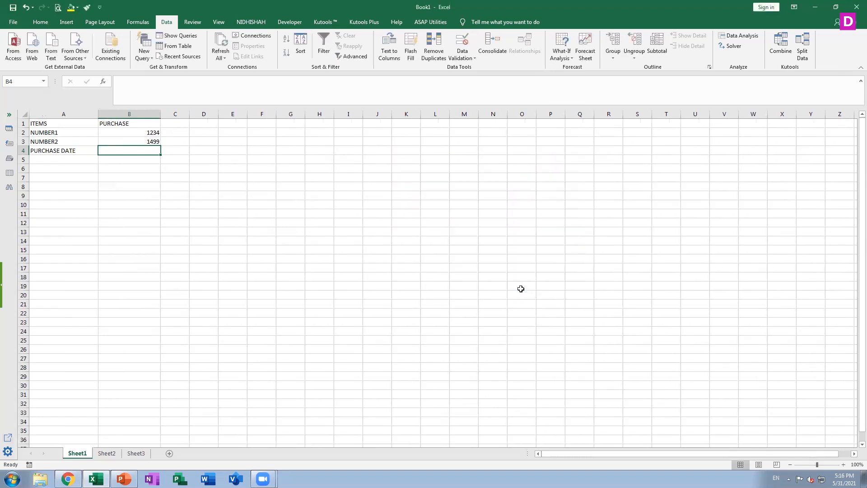
Enter 06/07/2021 in cell B4 as a date within the allowed range.
{"action": "type", "text": "06/"}
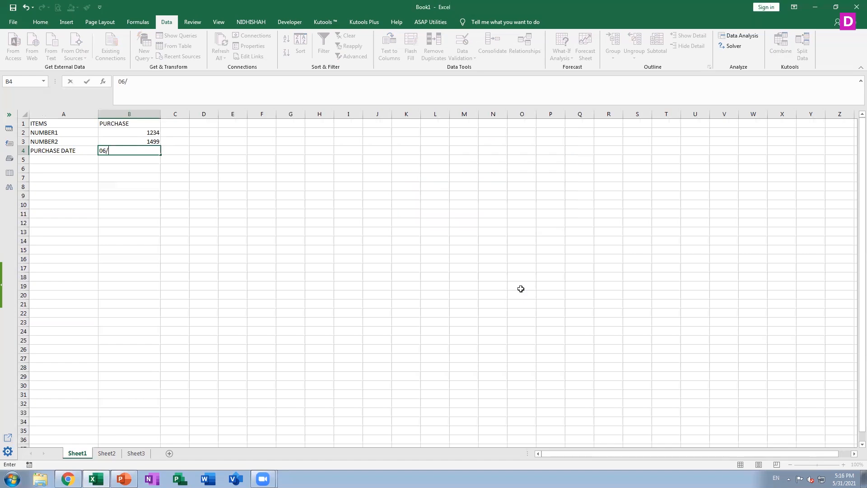
{"action": "type", "text": "07/2021"}
{"action": "key", "text": "Return"}
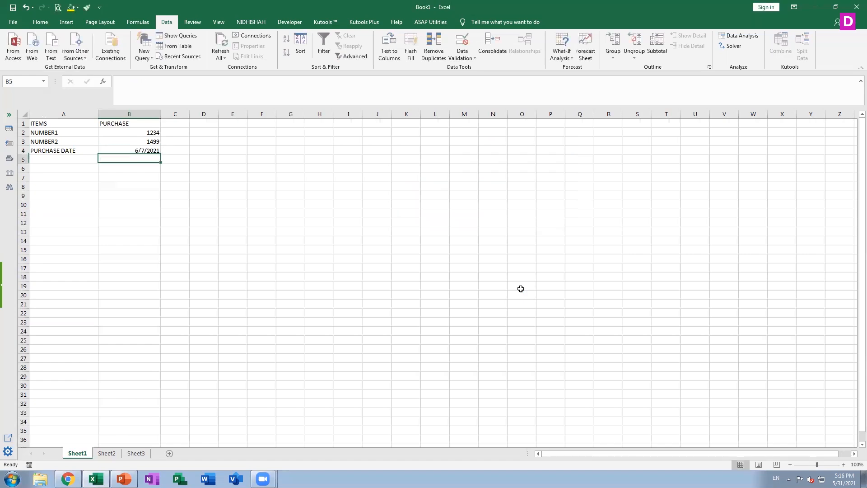
Try to enter 06/17/2021 in cell B4, and discard the entry.
{"action": "key", "text": "Up"}
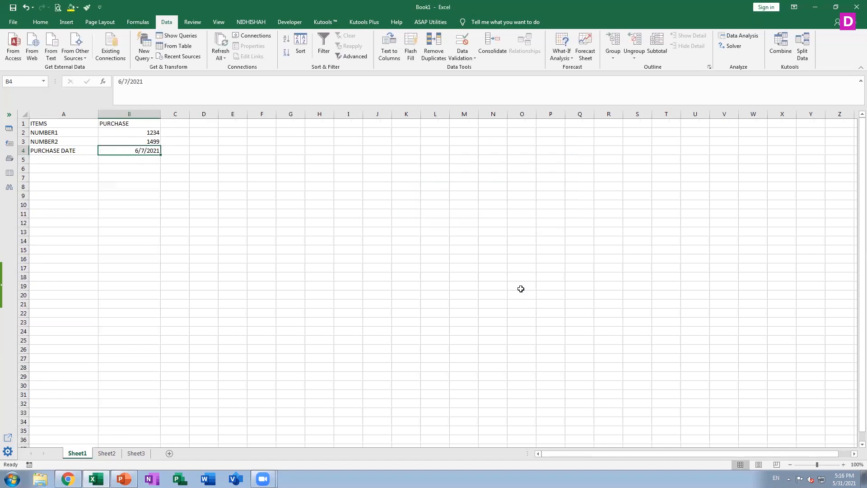
{"action": "type", "text": "06/"}
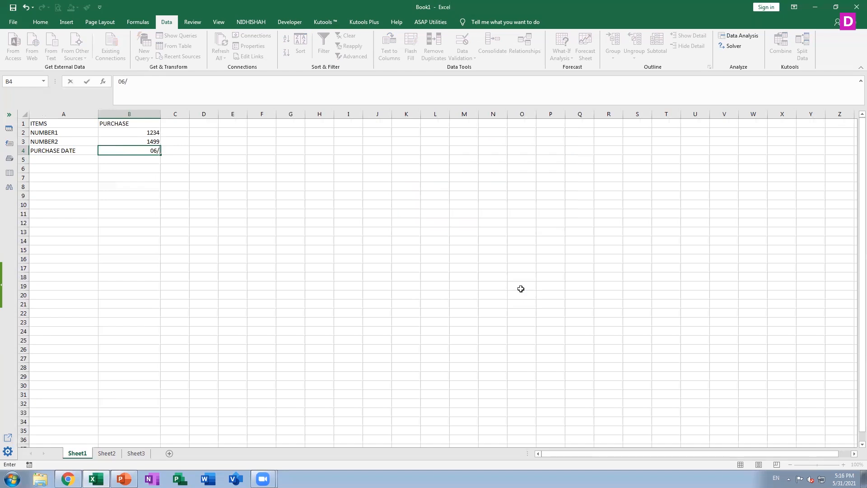
{"action": "type", "text": "17/2021"}
{"action": "key", "text": "Return"}
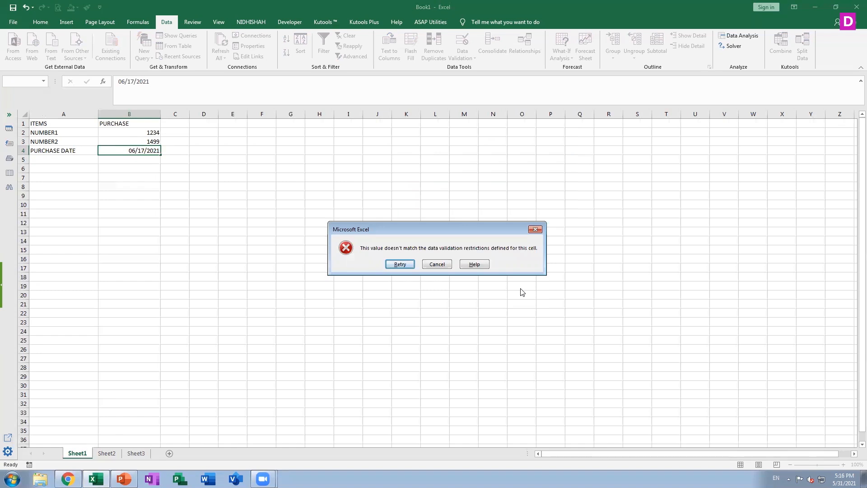
{"action": "left_click", "coordinate": [437, 264]}
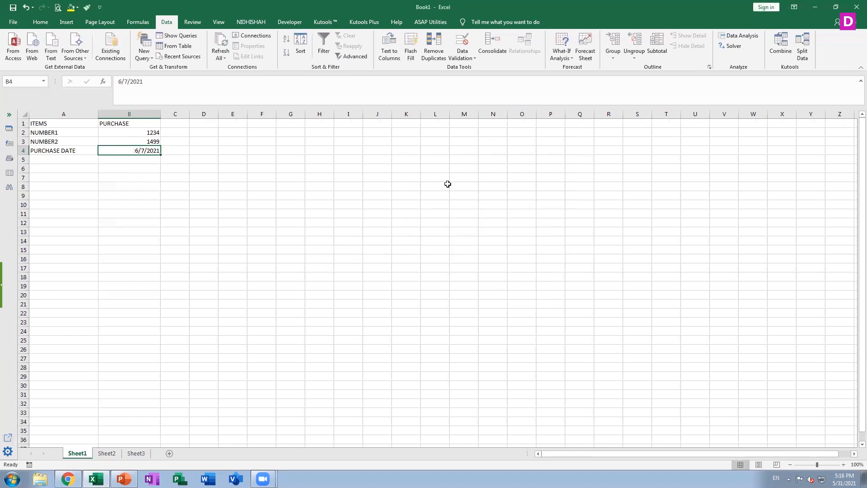
Change cell B4's date validation to allow only a date equal to 6/1/2021.
{"action": "left_click", "coordinate": [461, 55]}
{"action": "left_click", "coordinate": [471, 69]}
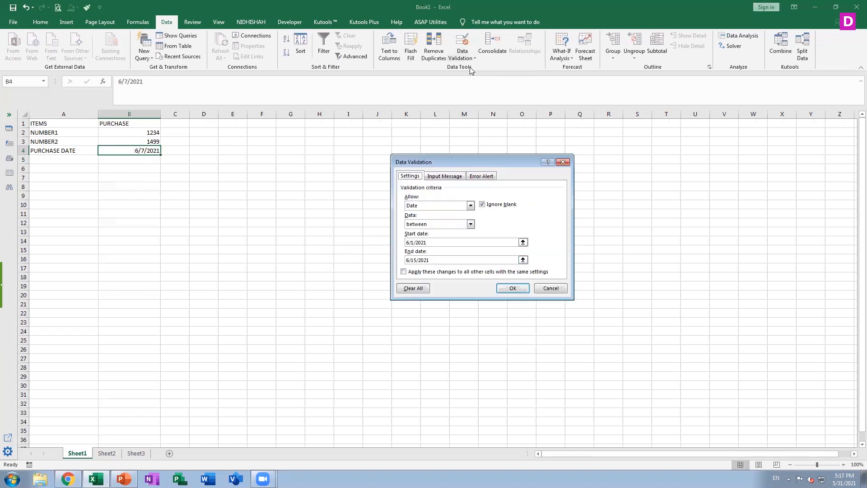
{"action": "left_click", "coordinate": [435, 225]}
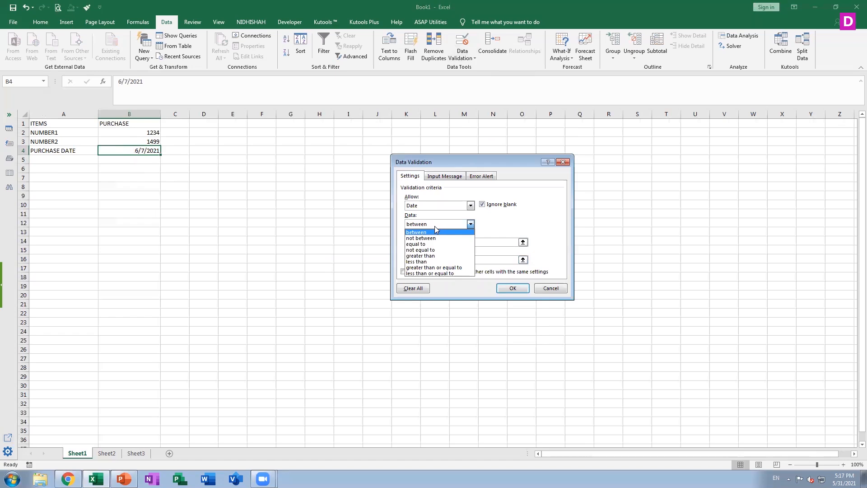
{"action": "left_click", "coordinate": [435, 244]}
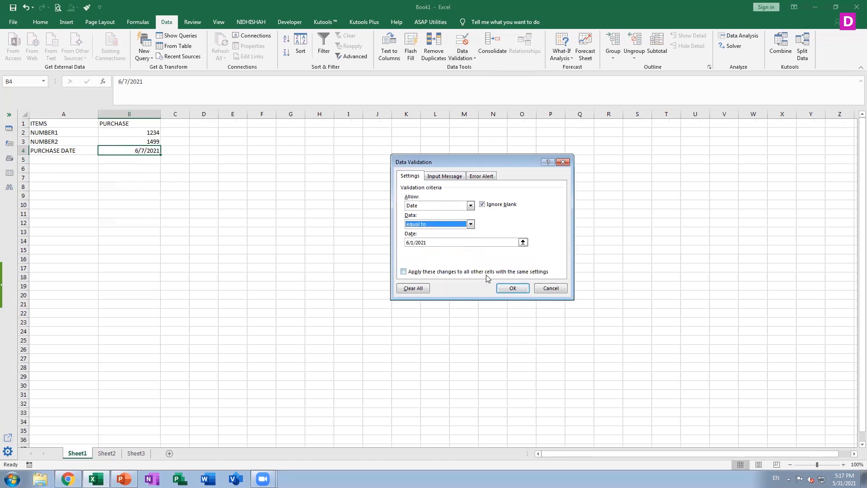
{"action": "left_click", "coordinate": [510, 290]}
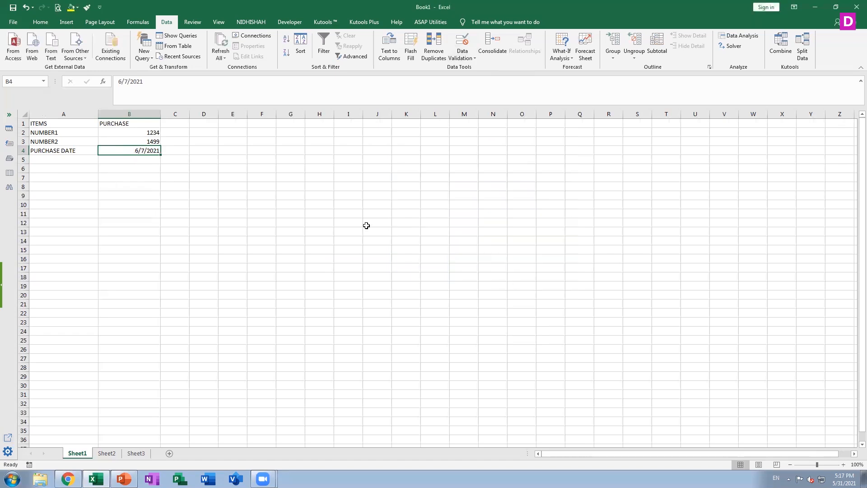
Clear the date in cell B4, try to enter 06/02/2021 instead, and discard the entry.
{"action": "key", "text": "Delete"}
{"action": "type", "text": "06/"}
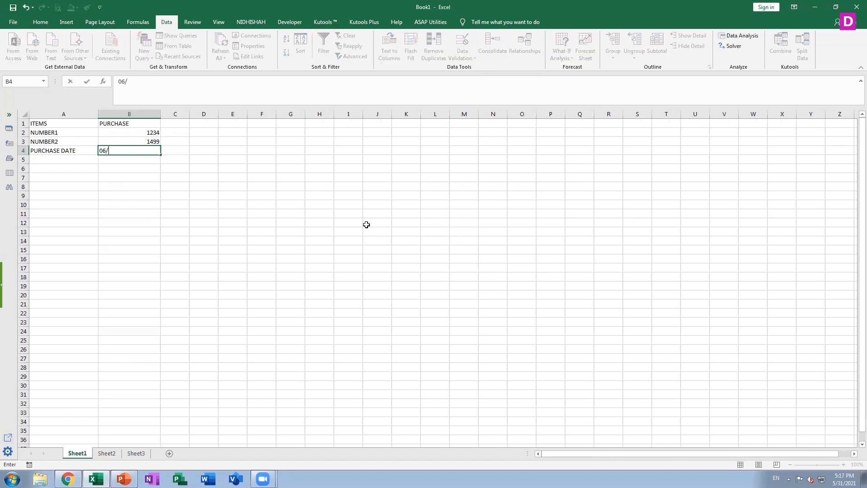
{"action": "type", "text": "02/2021"}
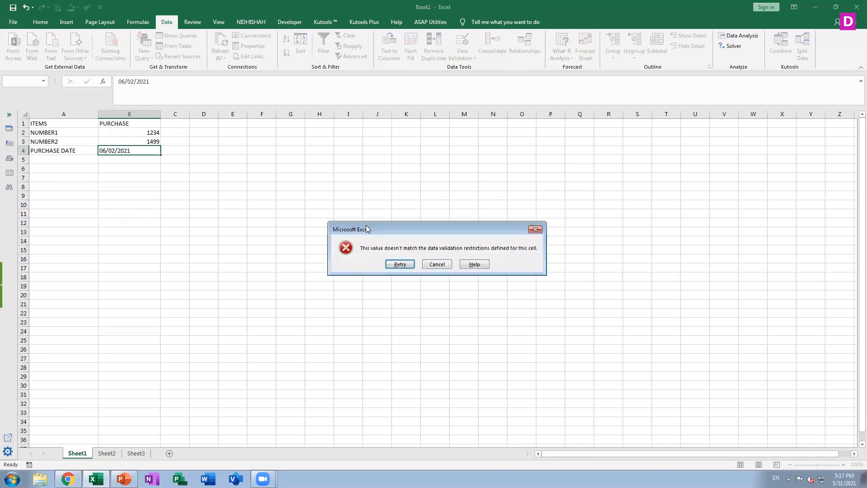
{"action": "key", "text": "Tab"}
{"action": "key", "text": "Return"}
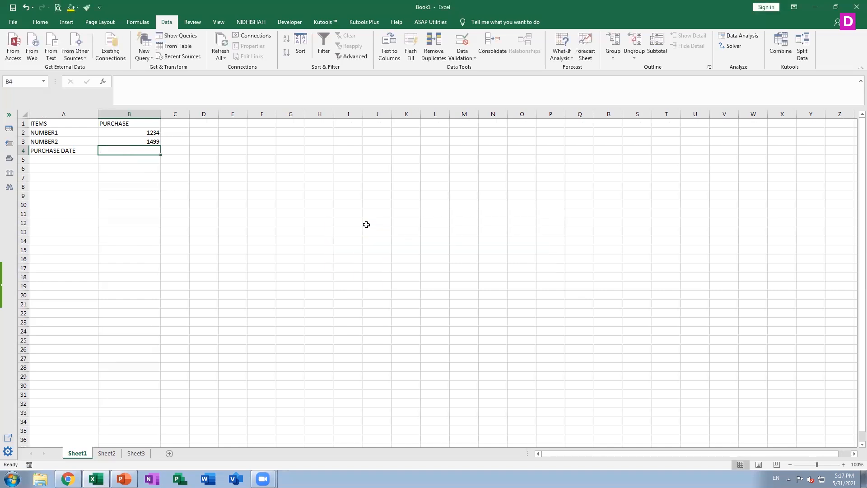
Add the error message ACCEPT ONLY DATE 1 JUNE ONLY to cell B4's data validation, keeping the Stop style.
{"action": "left_click", "coordinate": [464, 56]}
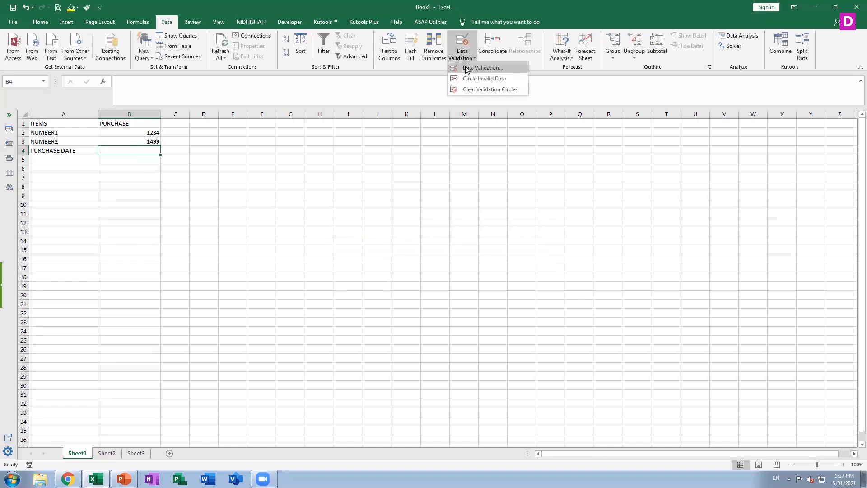
{"action": "left_click", "coordinate": [467, 68]}
{"action": "left_click", "coordinate": [486, 178]}
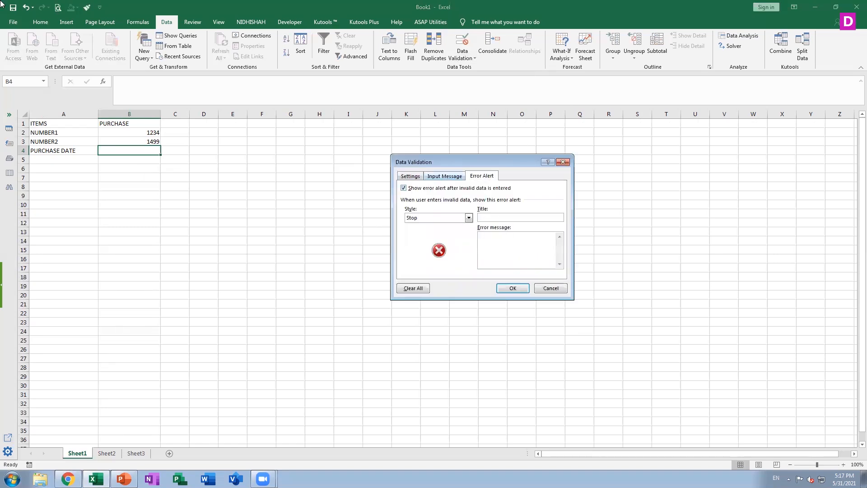
{"action": "type", "text": "ACCEPT ONLT"}
{"action": "type", "text": " DATE 1 JUNE ONLY"}
{"action": "left_click", "coordinate": [506, 288]}
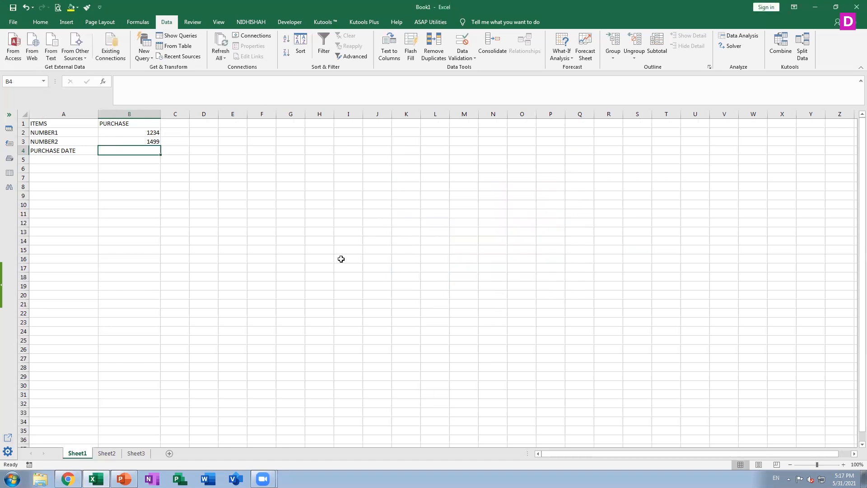
Test cell B4's custom error message with the date 06/02/2021, and discard the entry.
{"action": "type", "text": "06/02/"}
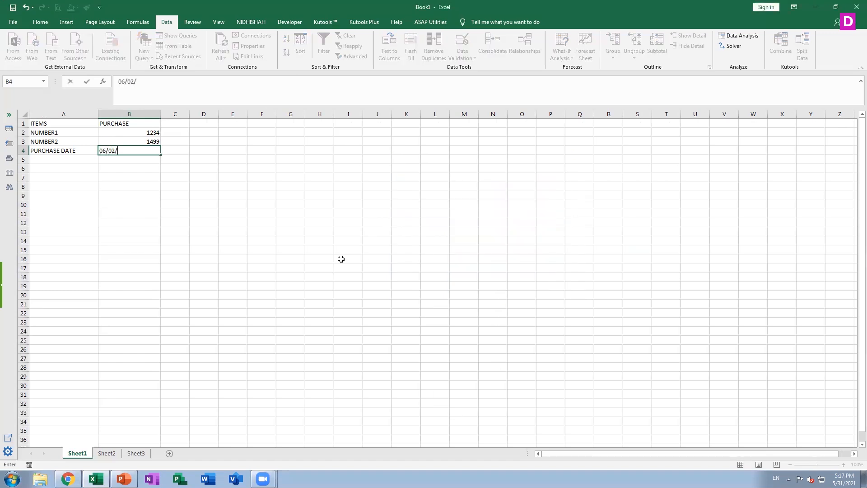
{"action": "type", "text": "2021"}
{"action": "key", "text": "Return"}
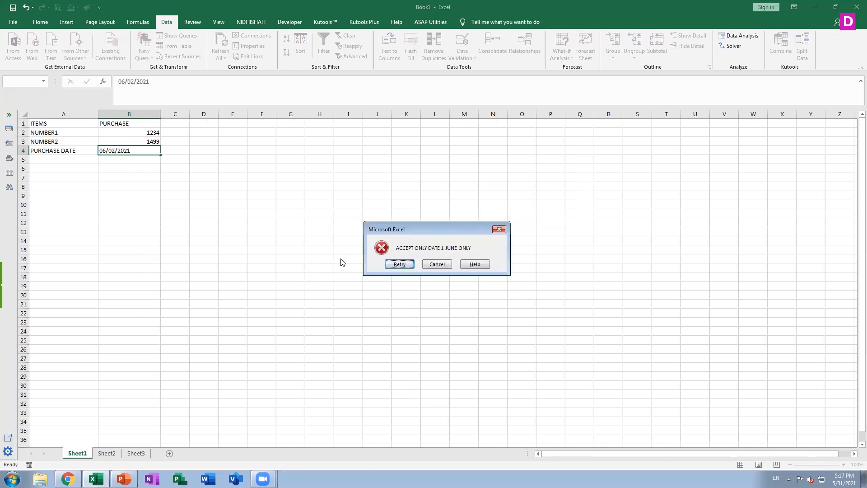
{"action": "key", "text": "Tab"}
{"action": "left_click", "coordinate": [438, 264]}
{"action": "left_click", "coordinate": [435, 261]}
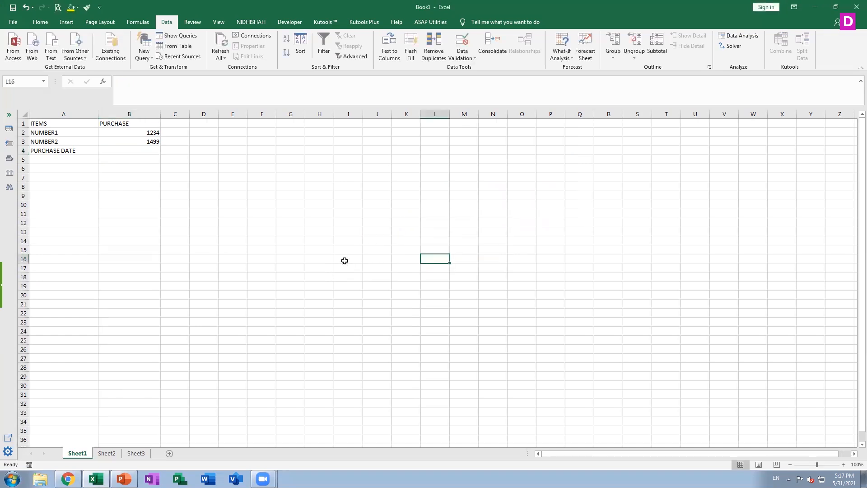
Enter 06/01/2021 in cell B4 as the purchase date.
{"action": "left_click", "coordinate": [131, 153]}
{"action": "type", "text": "06"}
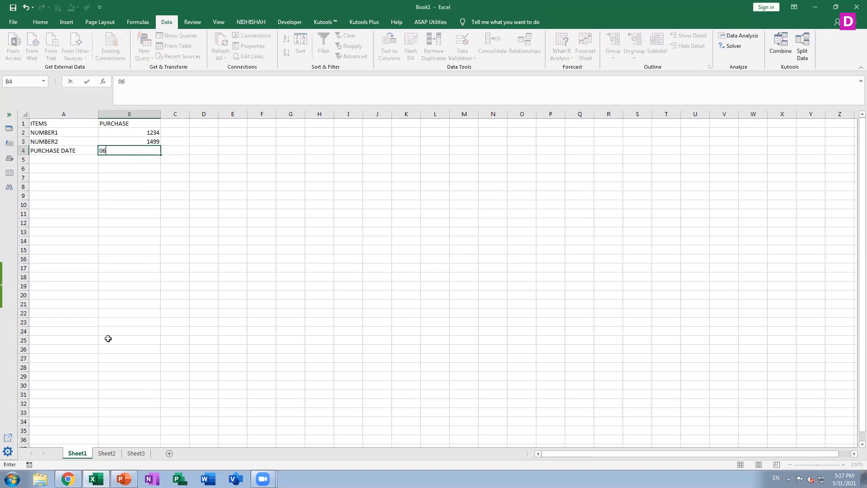
{"action": "type", "text": "/01/2021"}
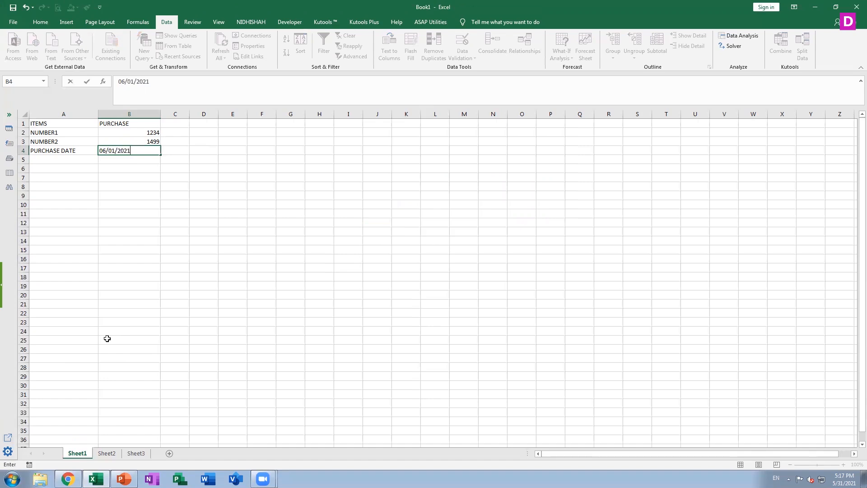
{"action": "key", "text": "Return"}
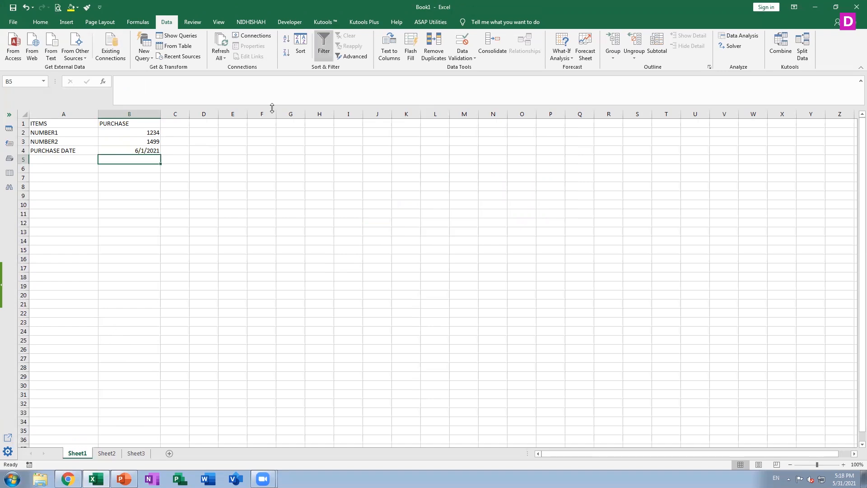
{"action": "left_click", "coordinate": [462, 58]}
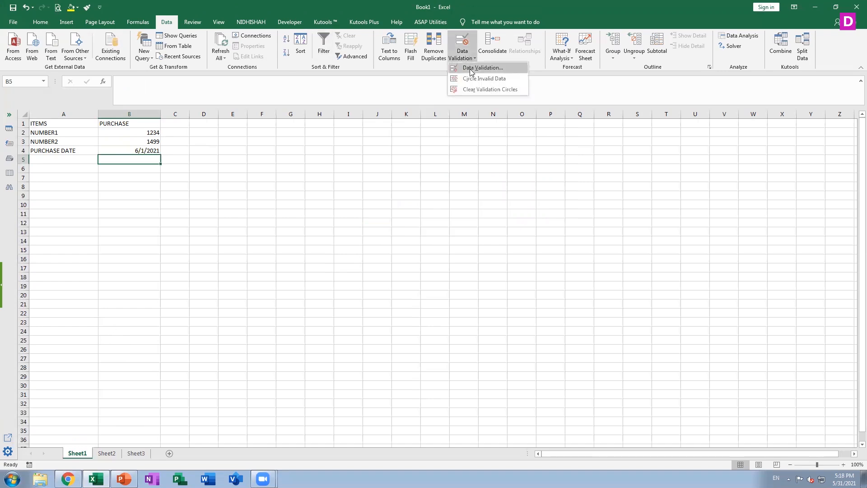
{"action": "left_click", "coordinate": [475, 67]}
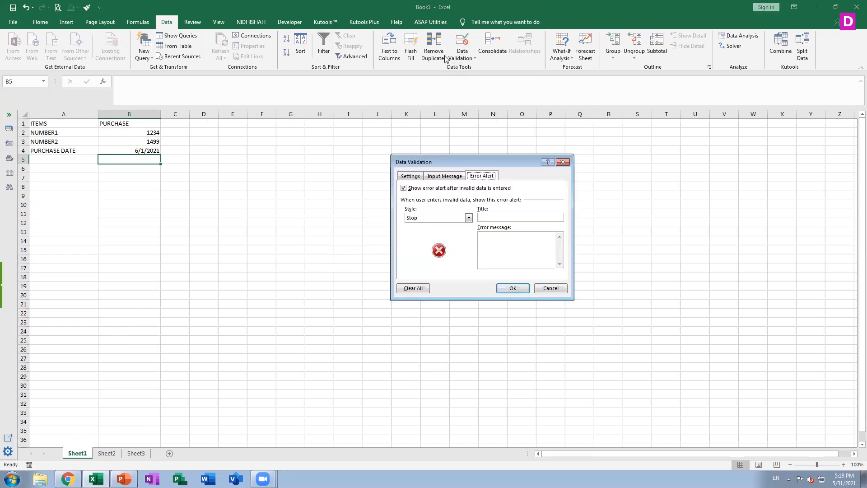
{"action": "left_click", "coordinate": [406, 178]}
{"action": "left_click", "coordinate": [424, 207]}
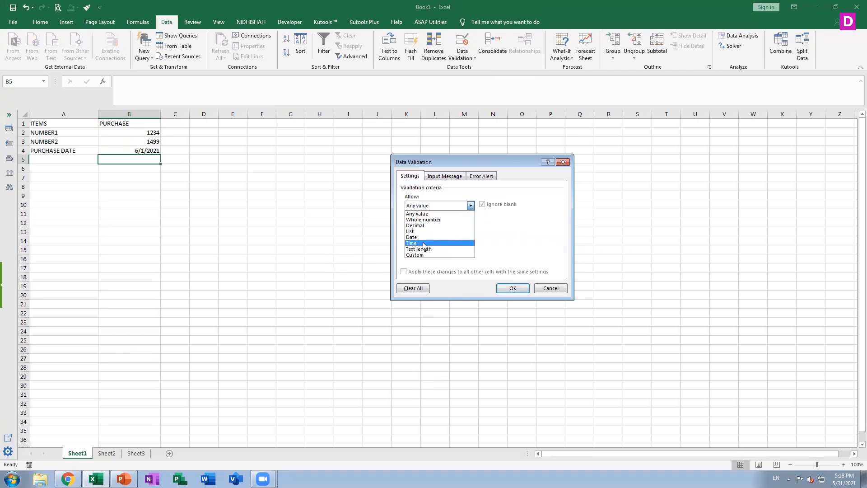
{"action": "left_click", "coordinate": [543, 289]}
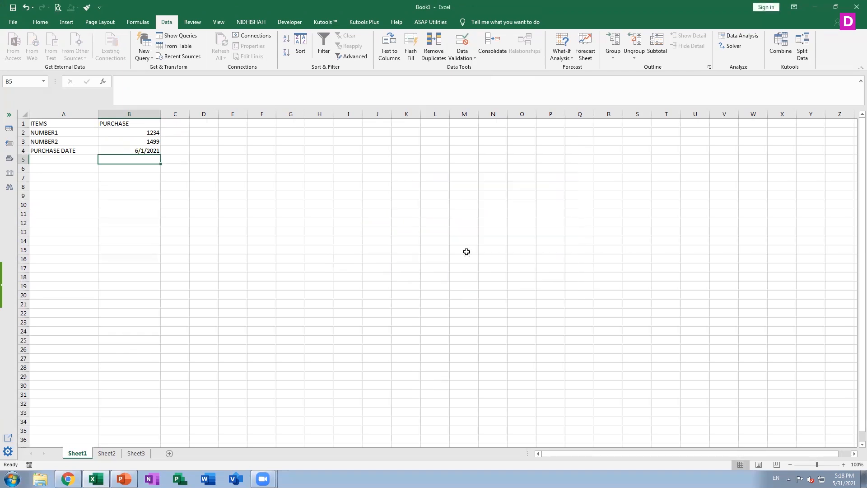
Enter the label ODER DELIVERY TIME in cell A5.
{"action": "left_click", "coordinate": [55, 162]}
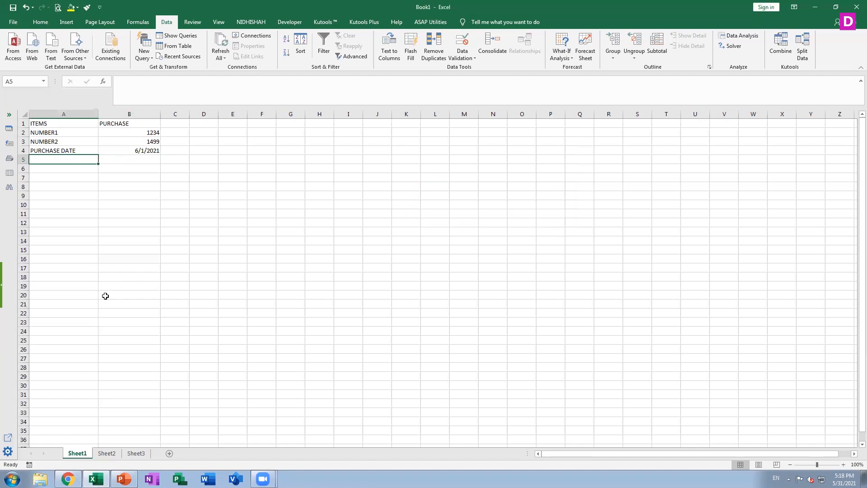
{"action": "type", "text": "OR"}
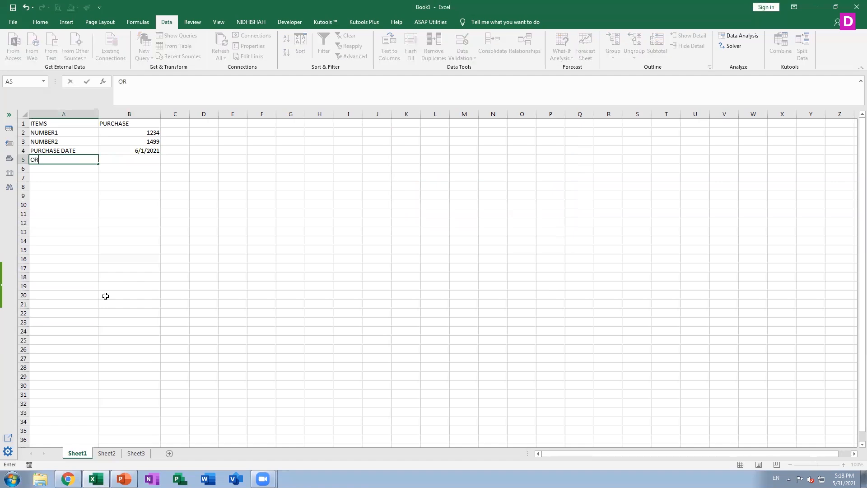
{"action": "key", "text": "BackSpace"}
{"action": "type", "text": "DER DELIVERY TIM"}
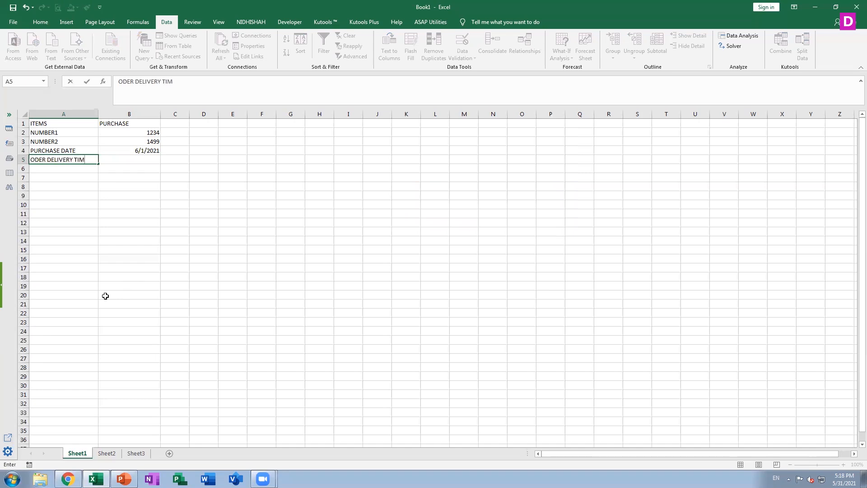
{"action": "type", "text": "E"}
{"action": "key", "text": "Return"}
Restrict cell B5 with data validation to times between 07:00 and 10:00.
{"action": "key", "text": "Right"}
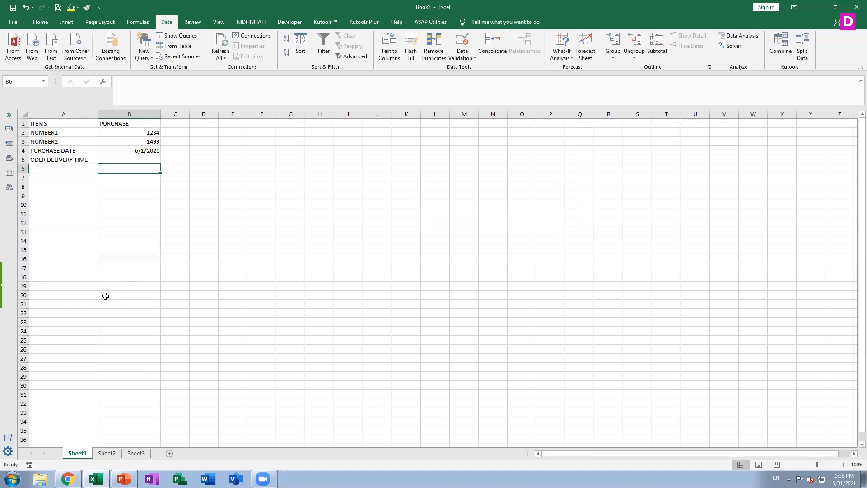
{"action": "key", "text": "Up"}
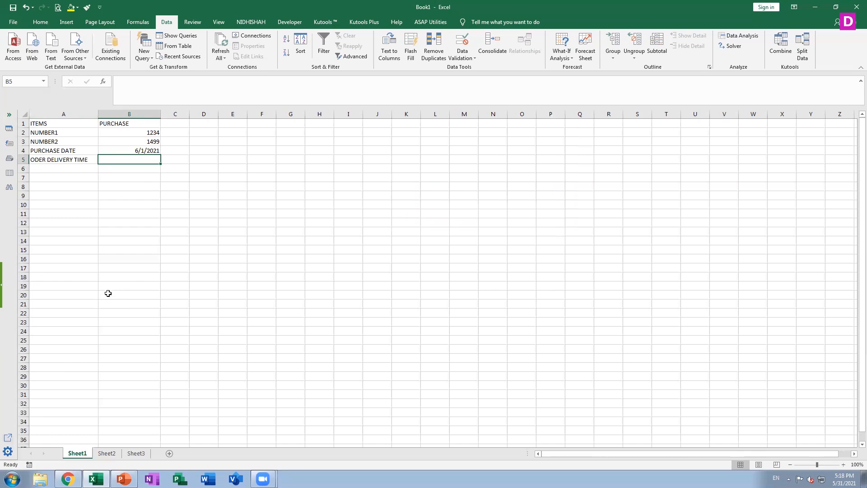
{"action": "left_click", "coordinate": [463, 54]}
{"action": "left_click", "coordinate": [469, 69]}
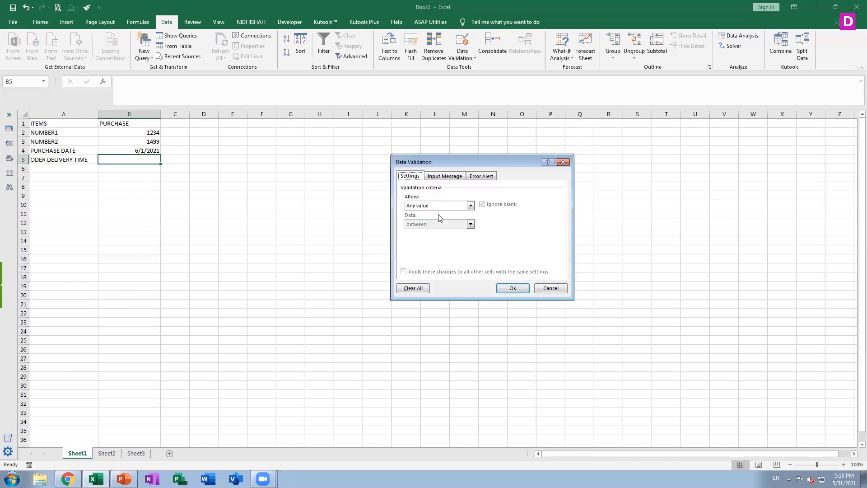
{"action": "left_click", "coordinate": [436, 206]}
{"action": "left_click", "coordinate": [420, 244]}
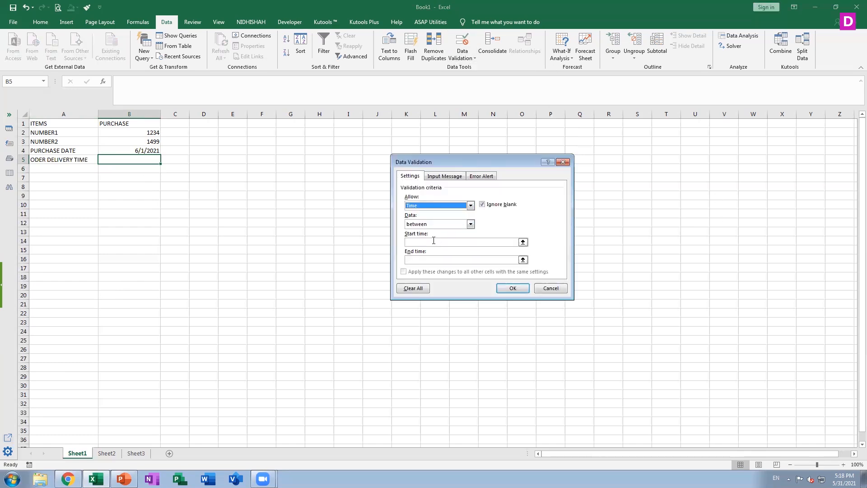
{"action": "left_click", "coordinate": [433, 242]}
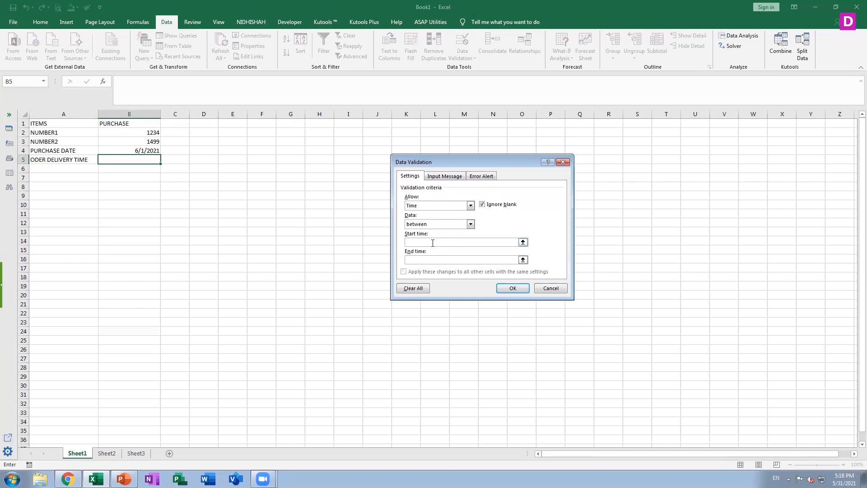
{"action": "type", "text": "07:00"}
{"action": "left_click", "coordinate": [434, 260]}
{"action": "type", "text": "10:00"}
{"action": "left_click", "coordinate": [502, 288]}
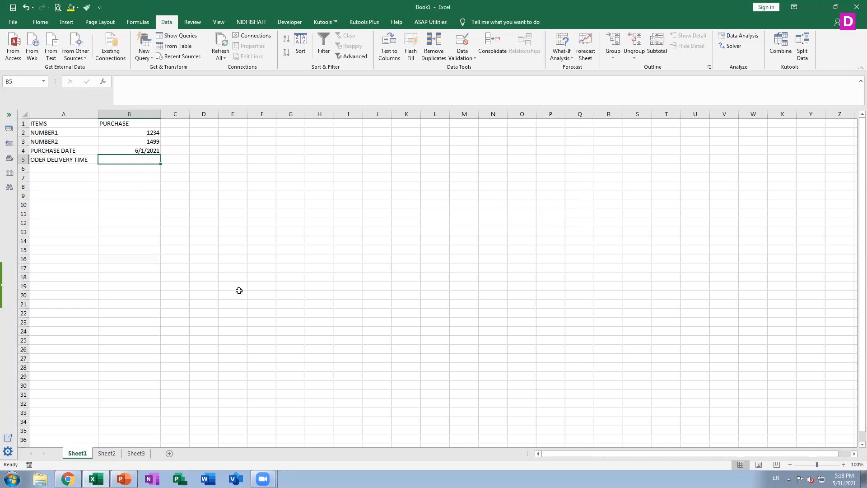
Test cell B5's time rule with 11:00, discard that entry, and enter 08:00 instead.
{"action": "type", "text": "11:"}
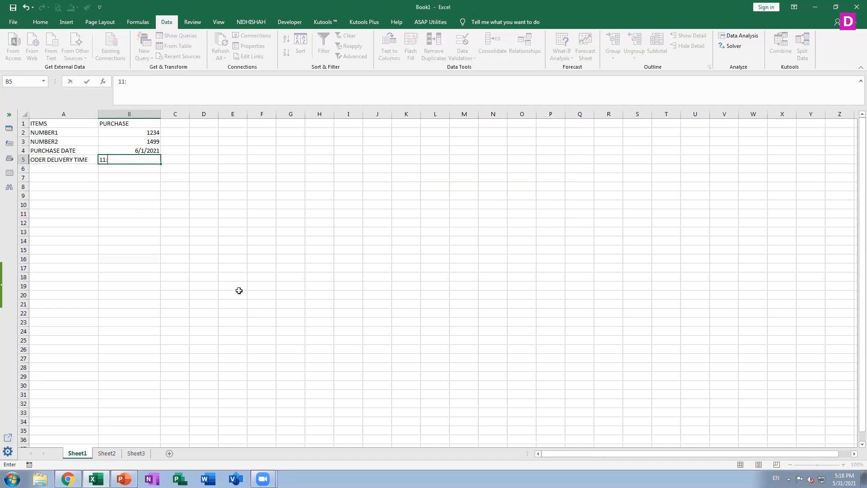
{"action": "type", "text": "00"}
{"action": "key", "text": "Return"}
{"action": "key", "text": "Tab"}
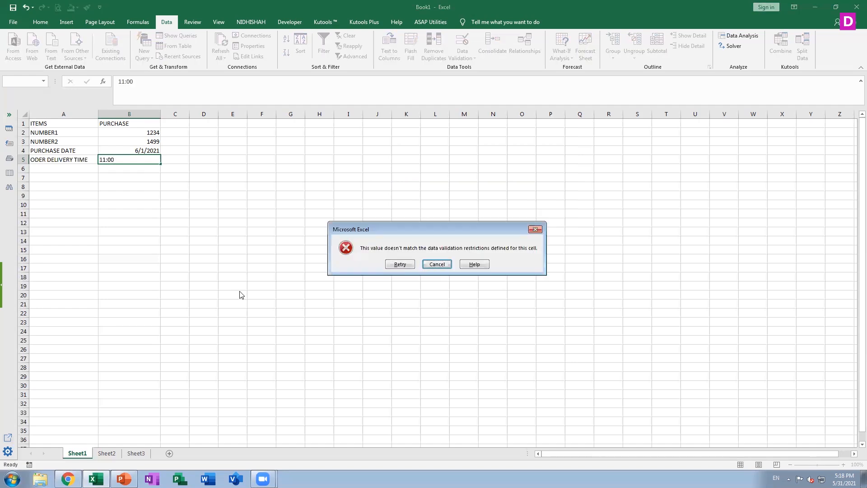
{"action": "key", "text": "Return"}
{"action": "type", "text": "08:00"}
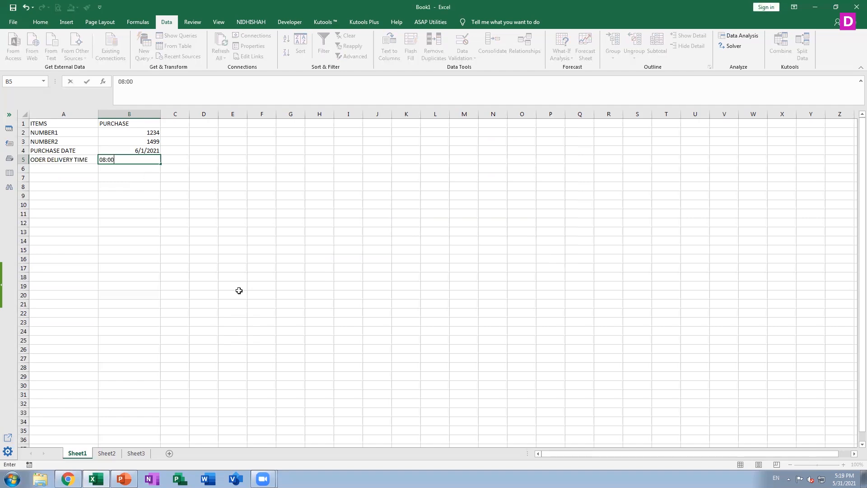
{"action": "key", "text": "Return"}
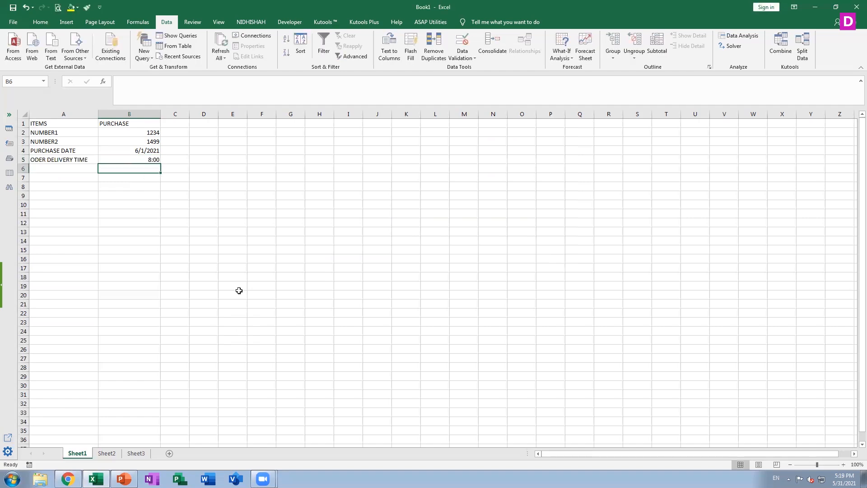
Change the end time in cell B5's data validation to 10:00:00 PM.
{"action": "key", "text": "Up"}
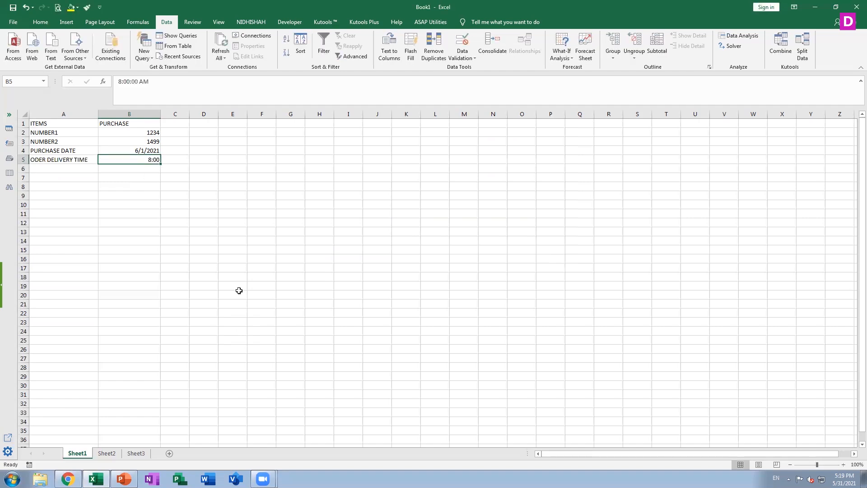
{"action": "left_click", "coordinate": [466, 56]}
{"action": "left_click", "coordinate": [466, 70]}
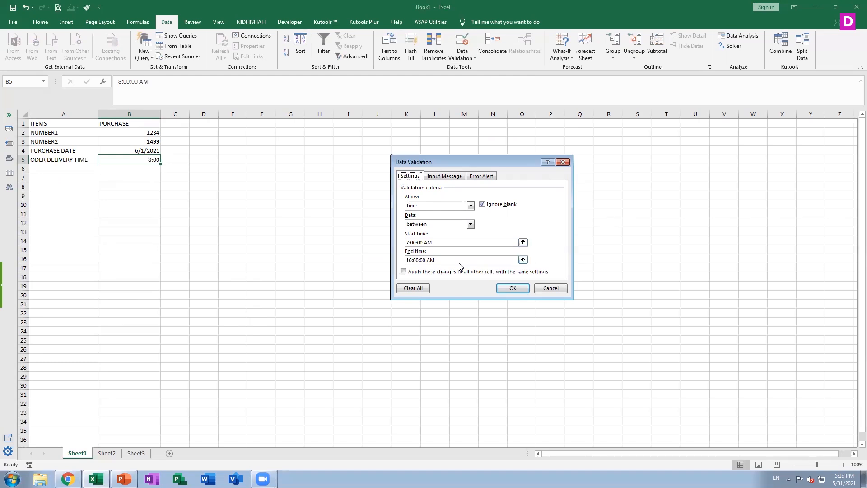
{"action": "left_click", "coordinate": [432, 260]}
{"action": "key", "text": "BackSpace"}
{"action": "type", "text": "P"}
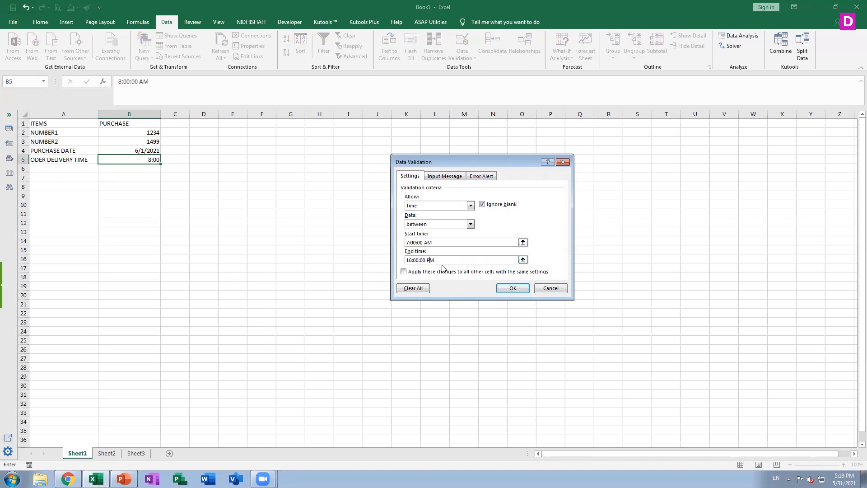
{"action": "left_click", "coordinate": [512, 288]}
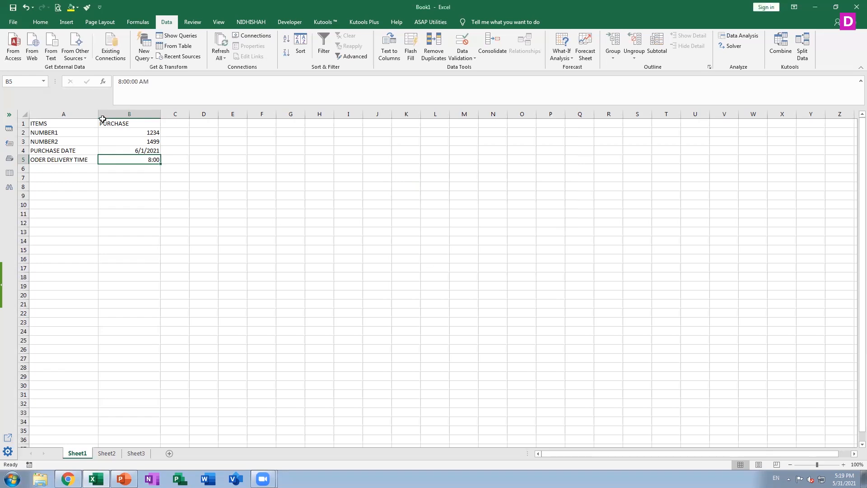
Change the delivery time in cell B5 to 8:00:00 PM.
{"action": "left_click", "coordinate": [144, 81]}
{"action": "key", "text": "BackSpace"}
{"action": "type", "text": "P"}
{"action": "key", "text": "Return"}
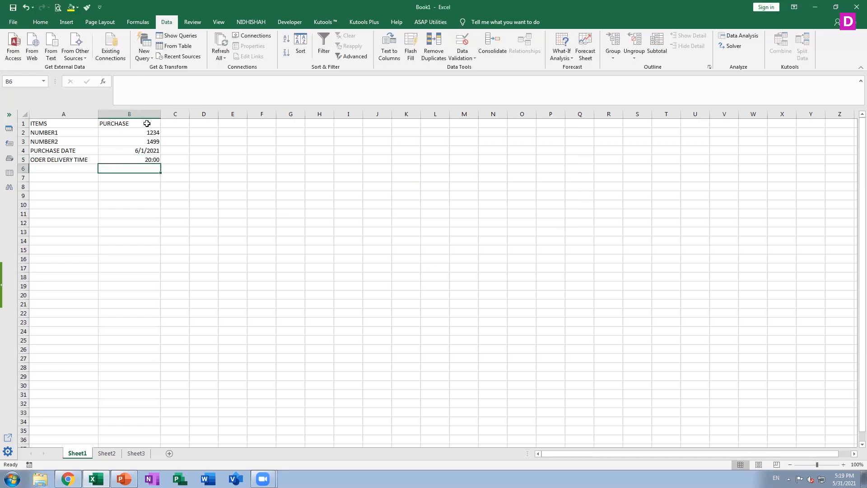
Correct the label in cell A5 to ORDER DELIVERY TIME.
{"action": "key", "text": "Up"}
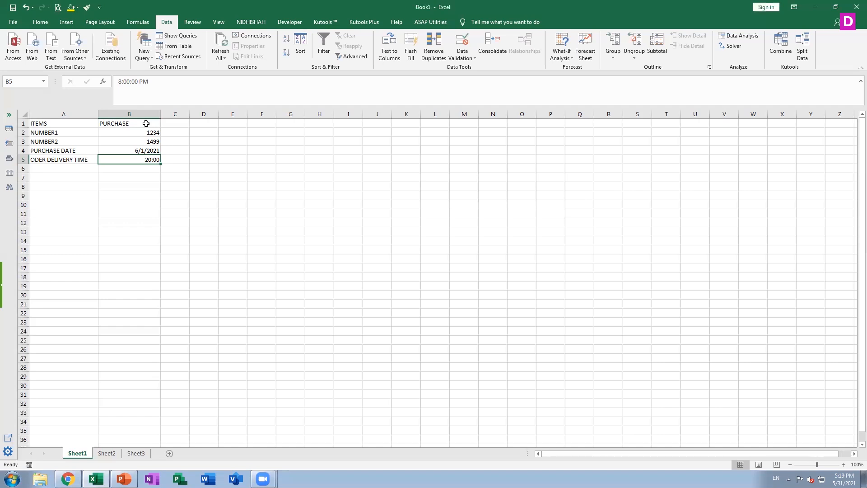
{"action": "left_click", "coordinate": [50, 162]}
{"action": "left_click", "coordinate": [123, 82]}
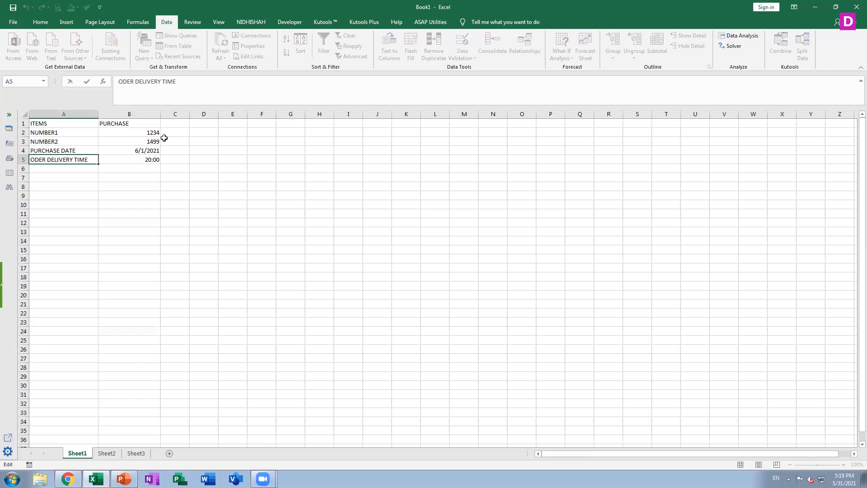
{"action": "type", "text": "R"}
{"action": "key", "text": "Return"}
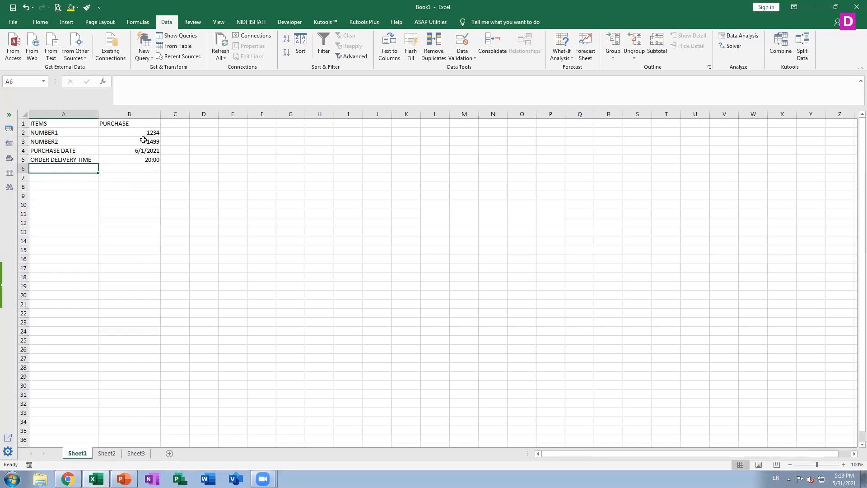
{"action": "left_click", "coordinate": [132, 125]}
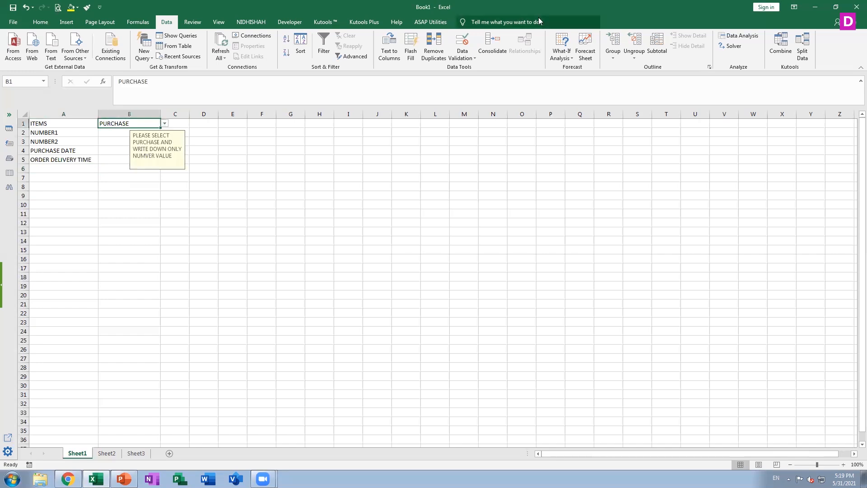
{"action": "left_click", "coordinate": [462, 54]}
{"action": "left_click", "coordinate": [475, 67]}
{"action": "left_click", "coordinate": [420, 206]}
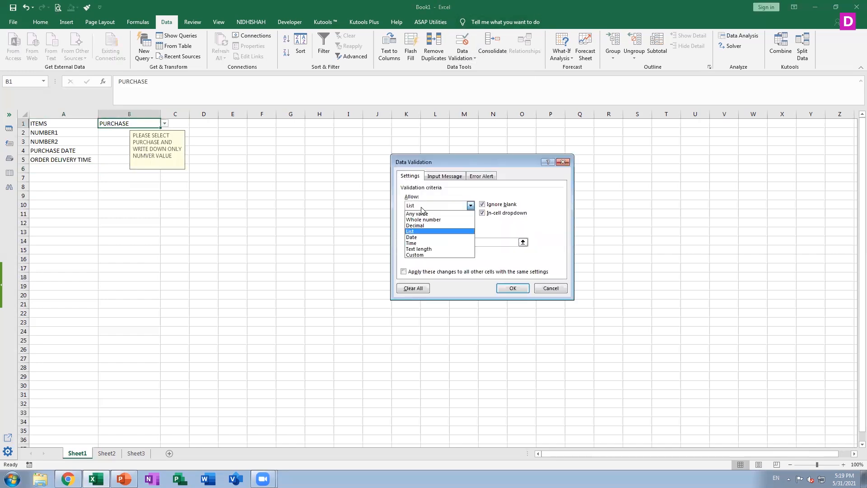
{"action": "left_click", "coordinate": [421, 250]}
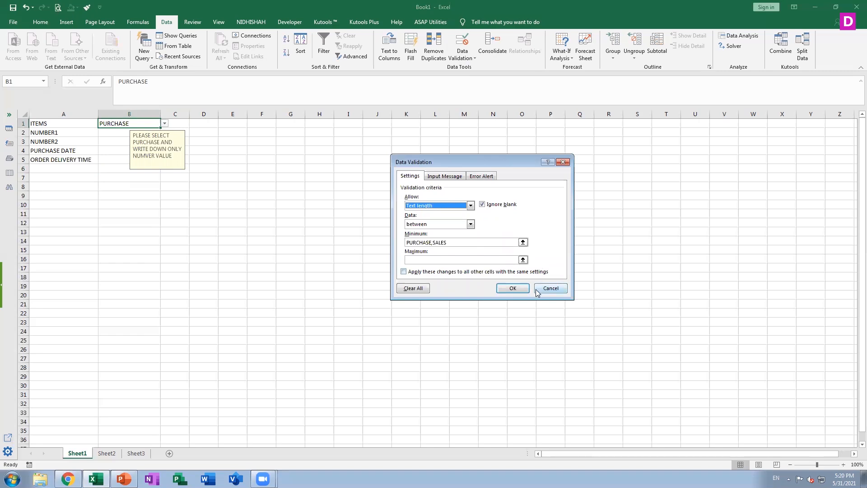
{"action": "left_click", "coordinate": [550, 289]}
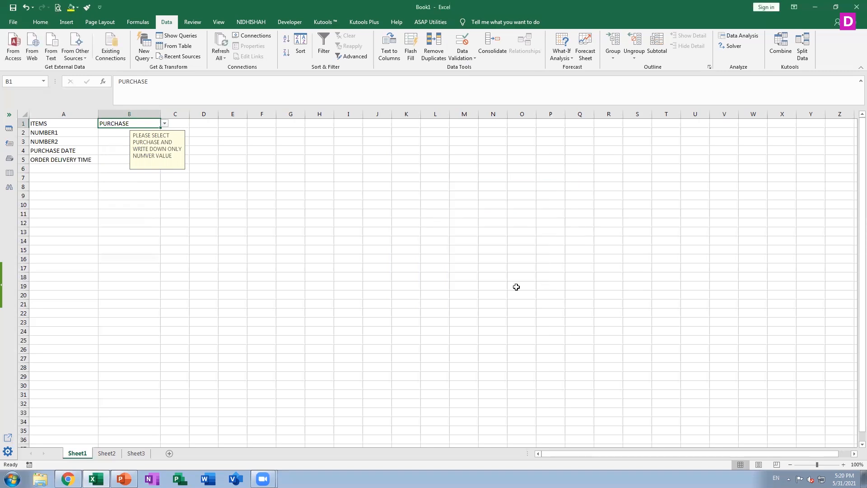
Enter the label REMARKS in cell A6.
{"action": "left_click", "coordinate": [57, 170]}
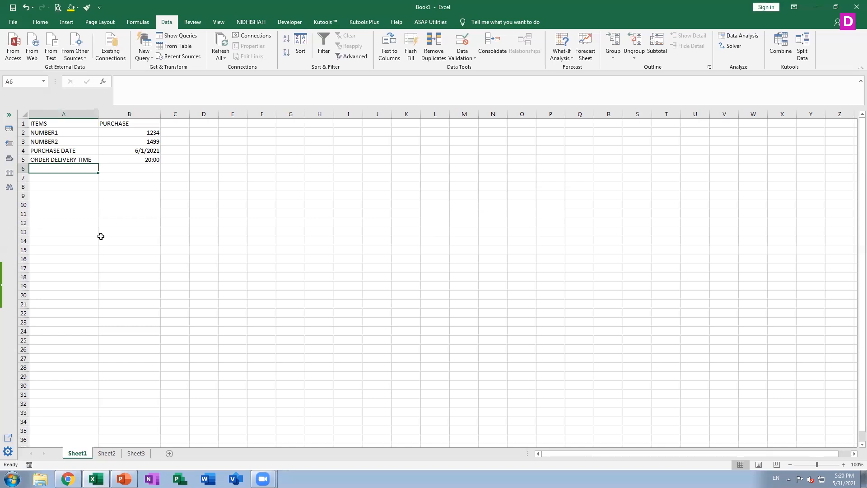
{"action": "type", "text": "R"}
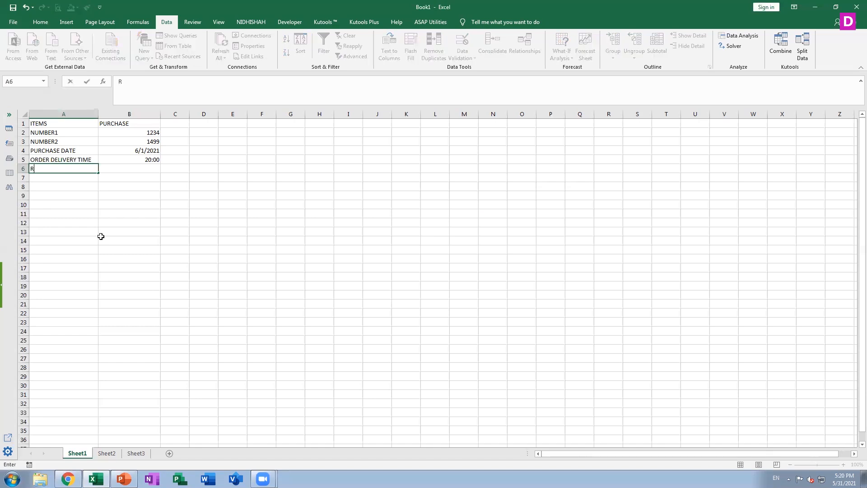
{"action": "type", "text": "EMARKS"}
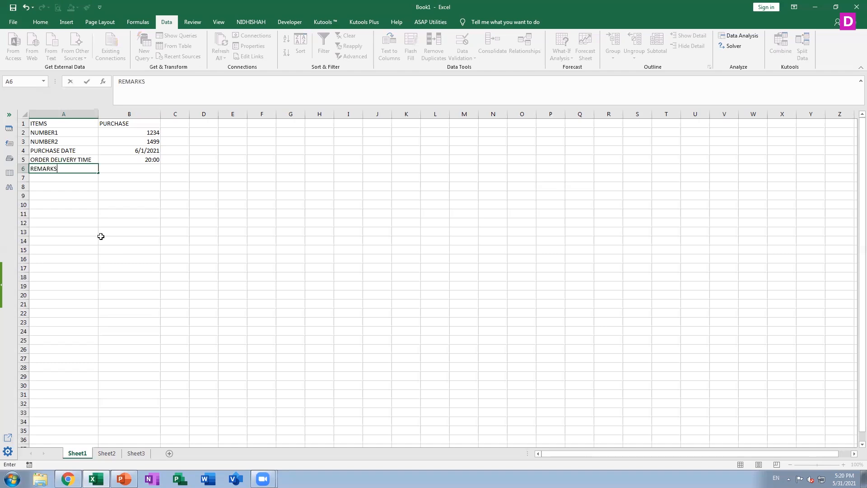
{"action": "key", "text": "Tab"}
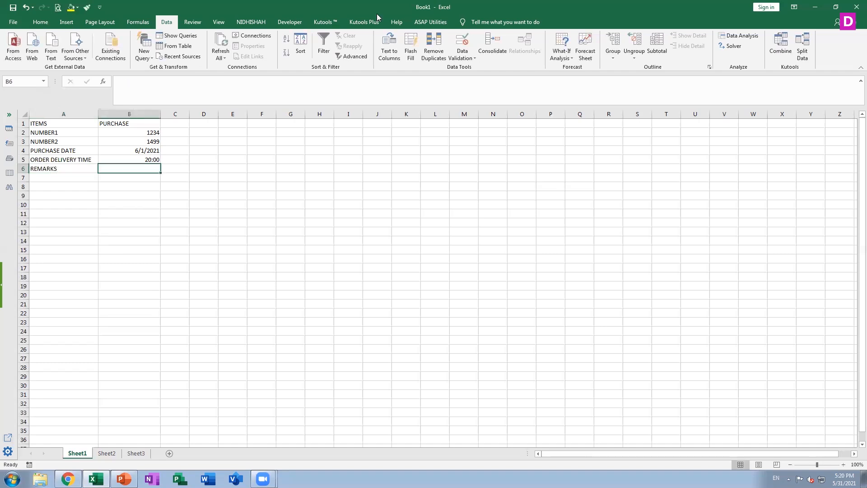
Add a data validation rule to cell B6 that allows only a text length equal to 20.
{"action": "left_click", "coordinate": [471, 58]}
{"action": "left_click", "coordinate": [484, 73]}
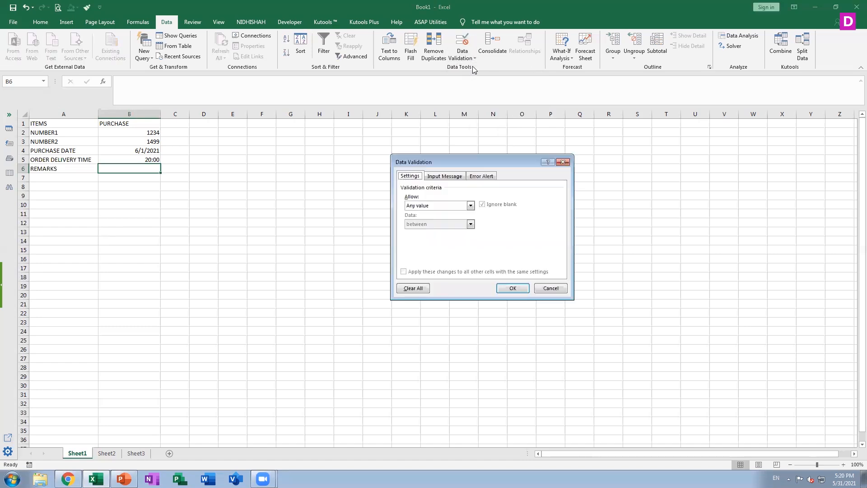
{"action": "left_click", "coordinate": [440, 205]}
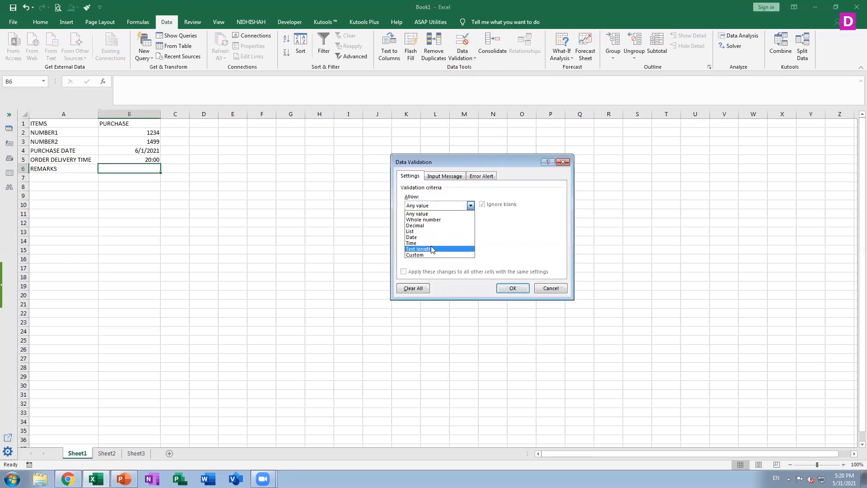
{"action": "left_click", "coordinate": [427, 249]}
{"action": "left_click", "coordinate": [471, 224]}
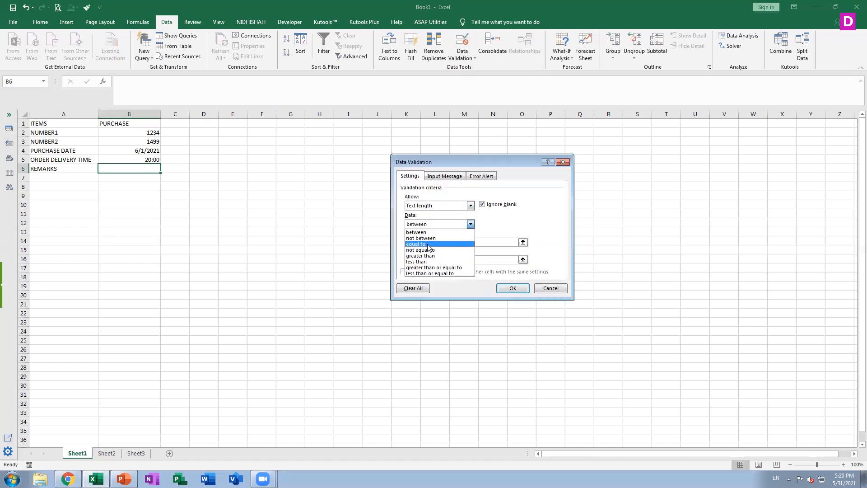
{"action": "left_click", "coordinate": [437, 245]}
{"action": "left_click", "coordinate": [441, 242]}
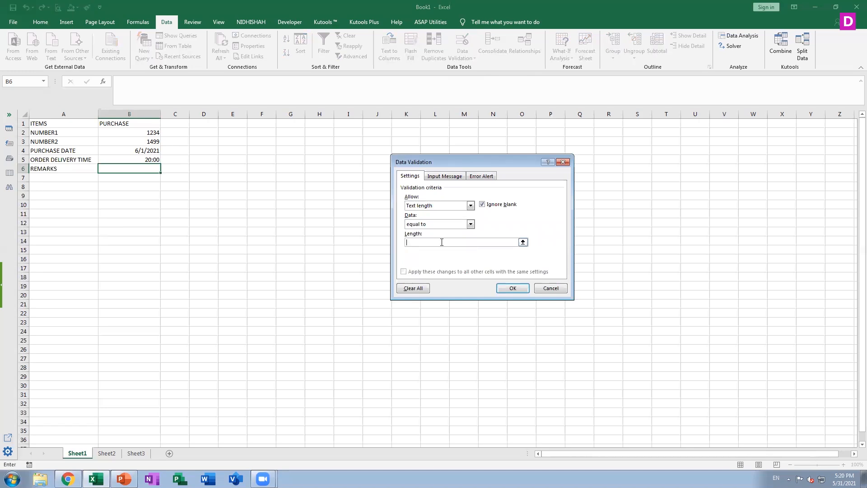
{"action": "type", "text": "20"}
{"action": "left_click", "coordinate": [511, 289]}
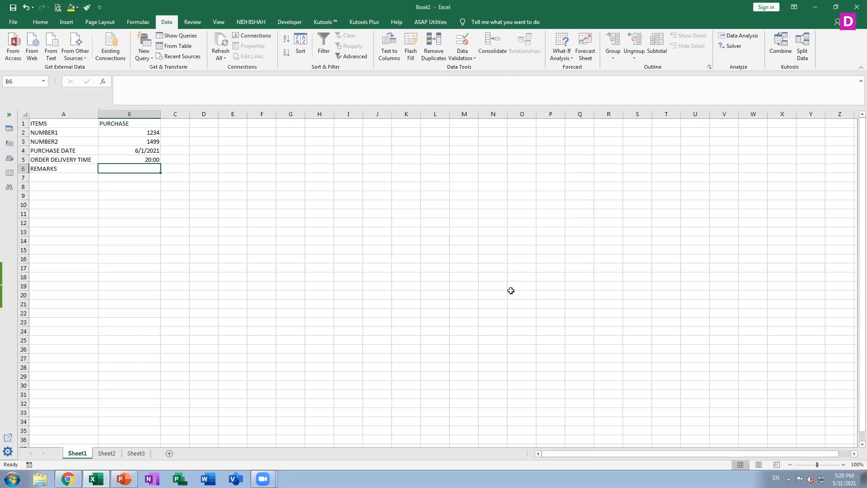
Change cell B6's text length validation to between a minimum of 10 and a maximum of 20.
{"action": "left_click", "coordinate": [461, 56]}
{"action": "left_click", "coordinate": [471, 67]}
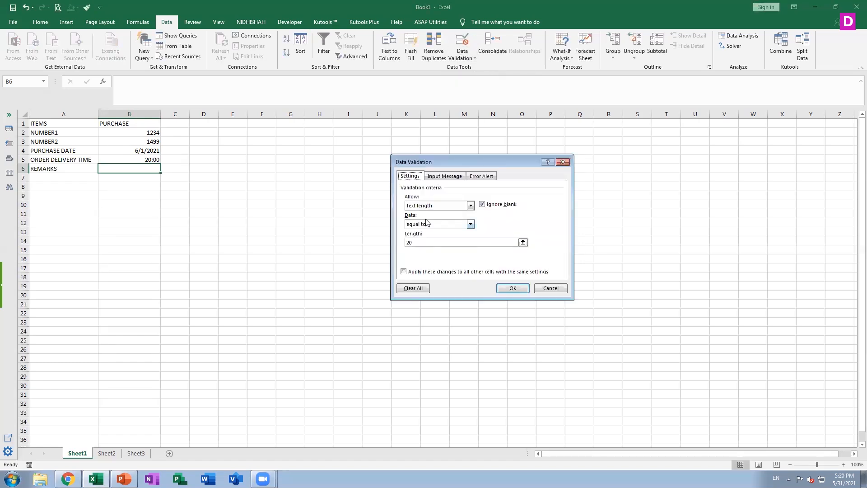
{"action": "left_click", "coordinate": [470, 224]}
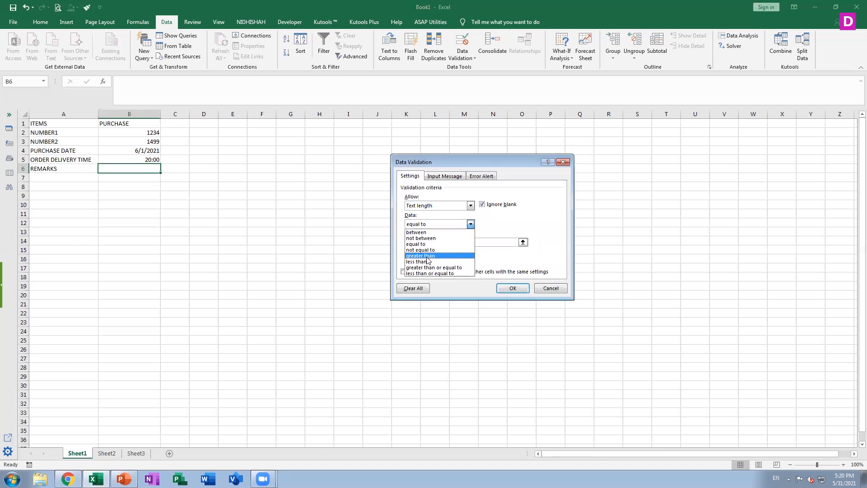
{"action": "left_click", "coordinate": [432, 233]}
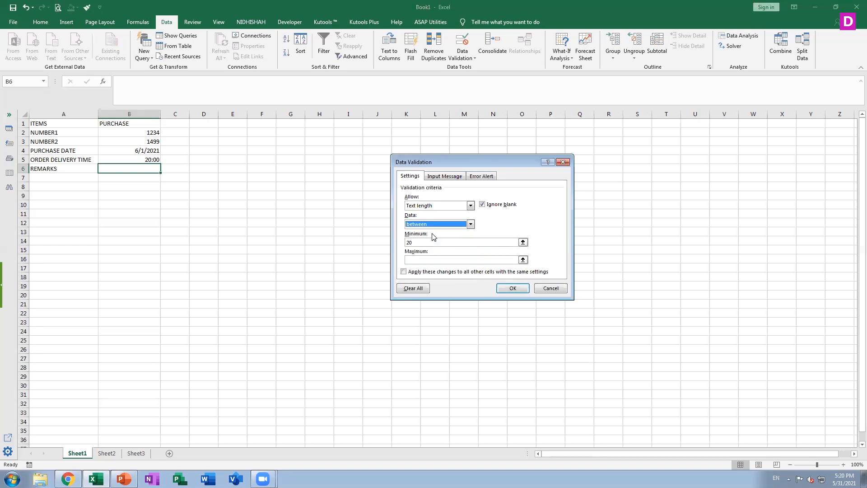
{"action": "left_click", "coordinate": [425, 260]}
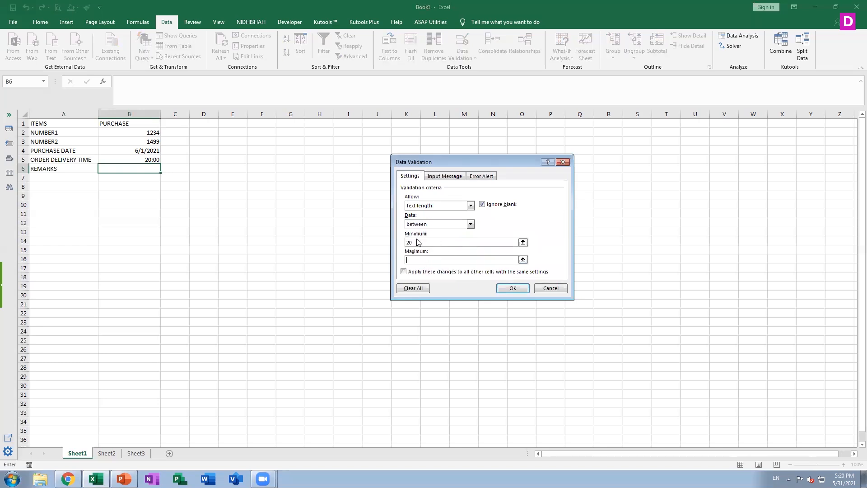
{"action": "left_click_drag", "start_coordinate": [416, 243], "coordinate": [394, 244]}
{"action": "type", "text": "10"}
{"action": "left_click", "coordinate": [430, 261]}
{"action": "type", "text": "20"}
{"action": "left_click", "coordinate": [511, 288]}
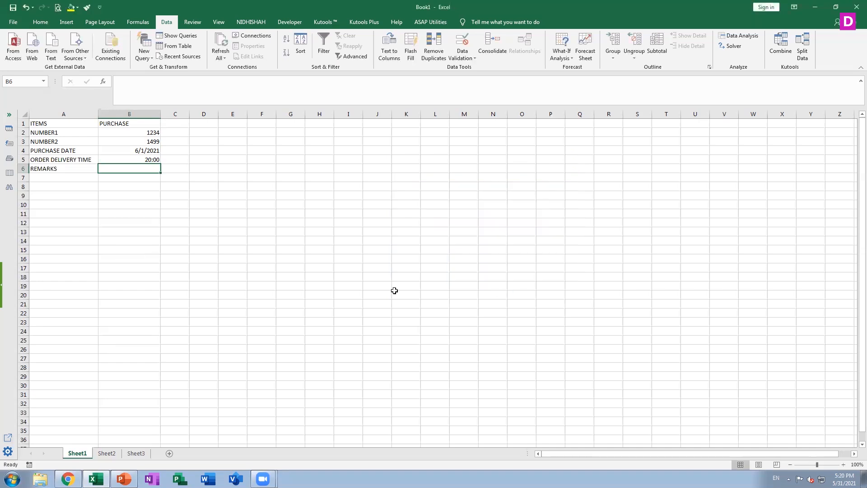
Increase the height of row 6 and widen column B to enlarge the REMARKS entry cell.
{"action": "left_click_drag", "start_coordinate": [20, 174], "coordinate": [21, 176]}
{"action": "left_click_drag", "start_coordinate": [21, 180], "coordinate": [15, 225]}
{"action": "left_click", "coordinate": [34, 169]}
{"action": "double_click", "coordinate": [24, 176]}
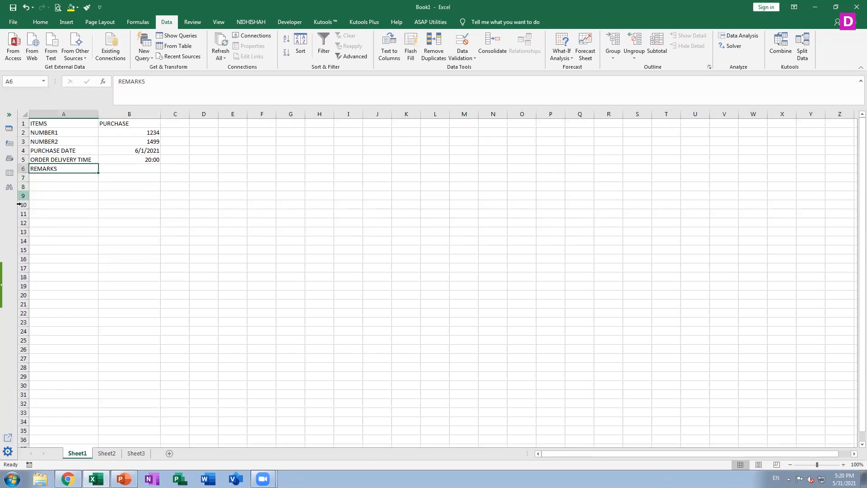
{"action": "left_click", "coordinate": [23, 215]}
{"action": "left_click", "coordinate": [25, 168]}
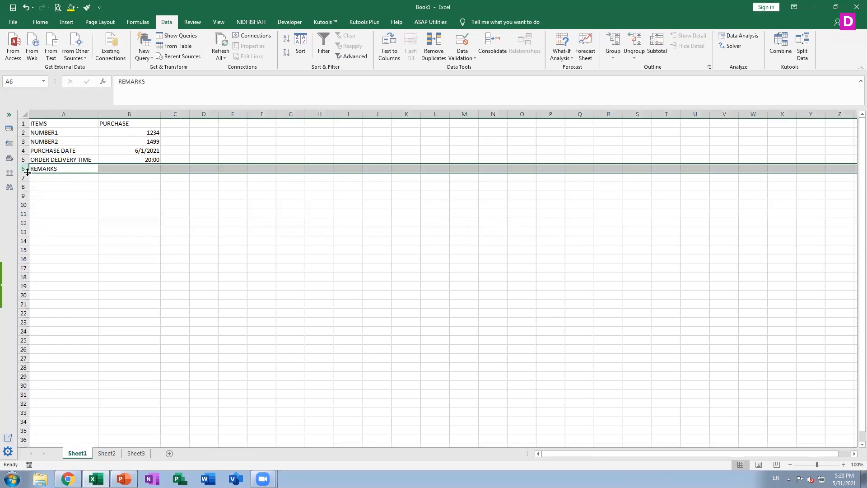
{"action": "left_click_drag", "start_coordinate": [22, 173], "coordinate": [12, 229]}
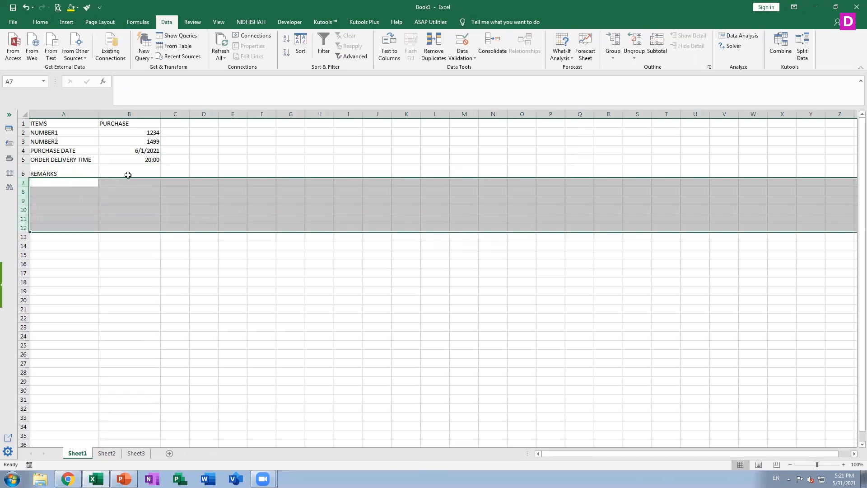
{"action": "left_click", "coordinate": [130, 174]}
{"action": "left_click_drag", "start_coordinate": [159, 115], "coordinate": [326, 116]}
{"action": "left_click_drag", "start_coordinate": [21, 177], "coordinate": [20, 200]}
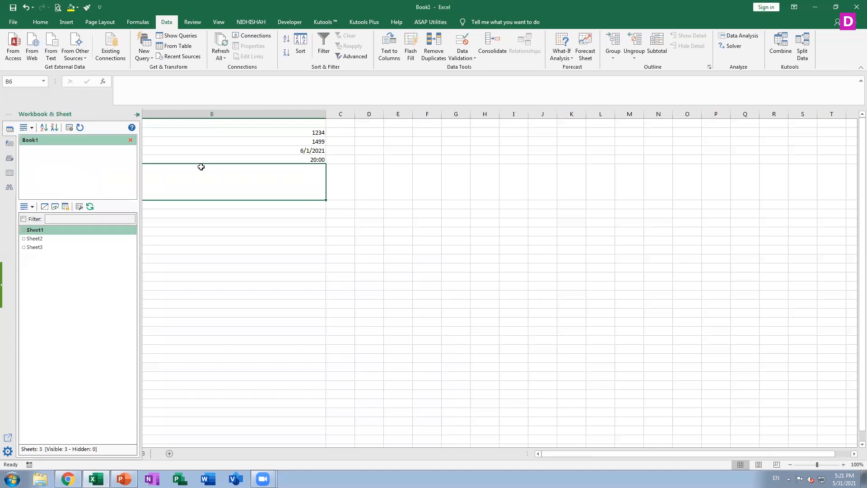
Try to enter the overlong remark "ORDER IS ONLY MORNING MAKE SURE THAT IS COVID PRE" in cell B6.
{"action": "type", "text": "O"}
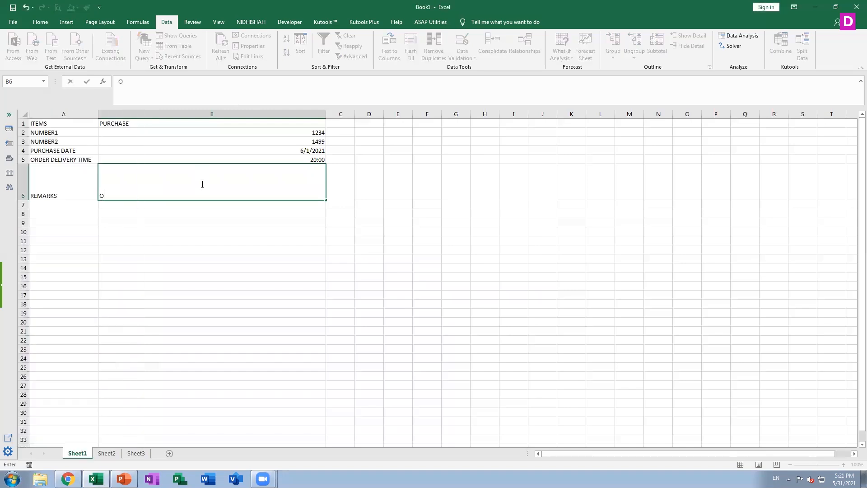
{"action": "type", "text": "RDER IS ONLY MORN"}
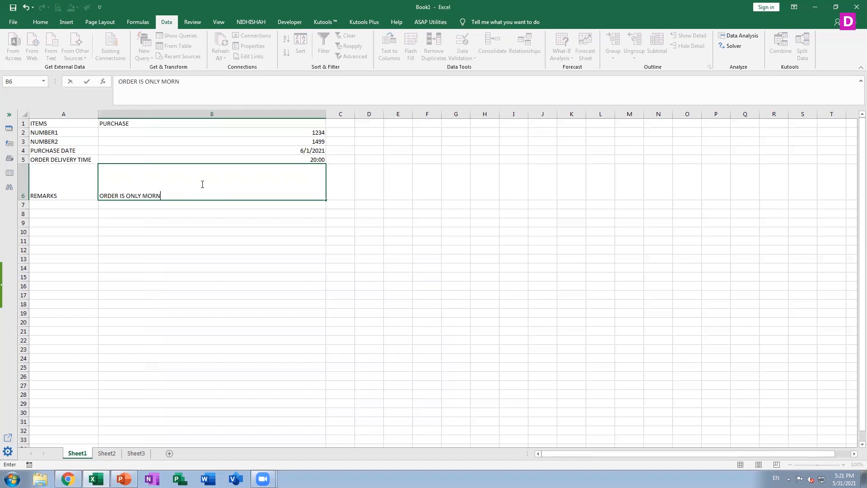
{"action": "type", "text": "ING MAKE SURE THA"}
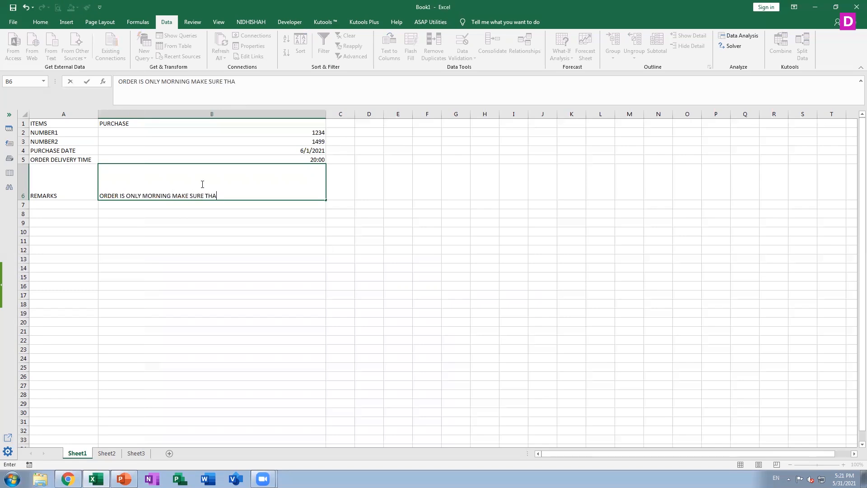
{"action": "type", "text": "T IS COVID PRECAU"}
{"action": "key", "text": "BackSpace"}
{"action": "key", "text": "BackSpace"}
{"action": "key", "text": "BackSpace"}
{"action": "key", "text": "Return"}
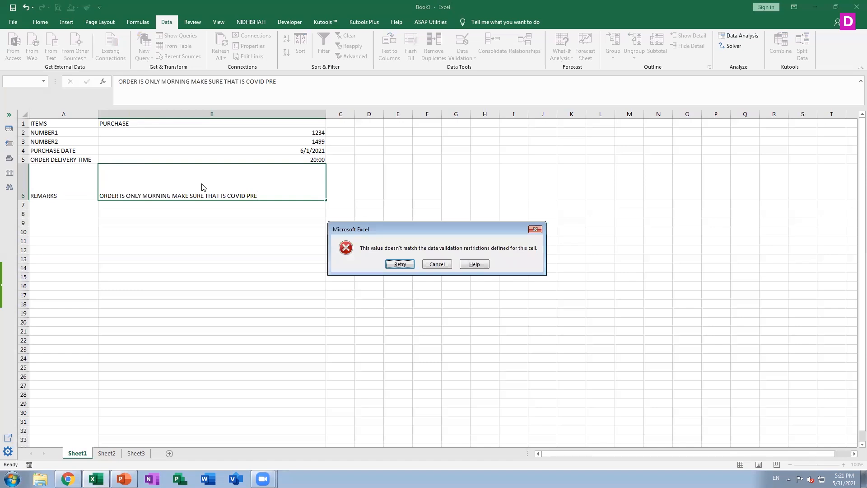
{"action": "left_click", "coordinate": [437, 265]}
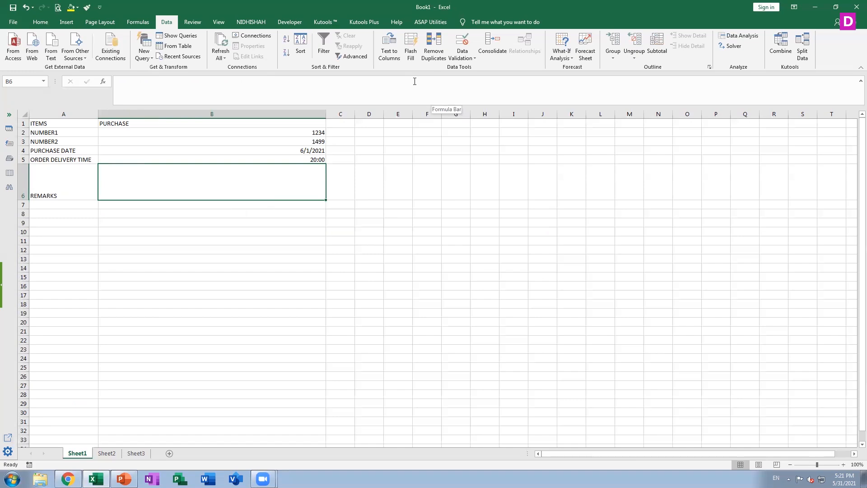
Enter the remark MORNING ORDER in cell B6.
{"action": "type", "text": "MORNIN"}
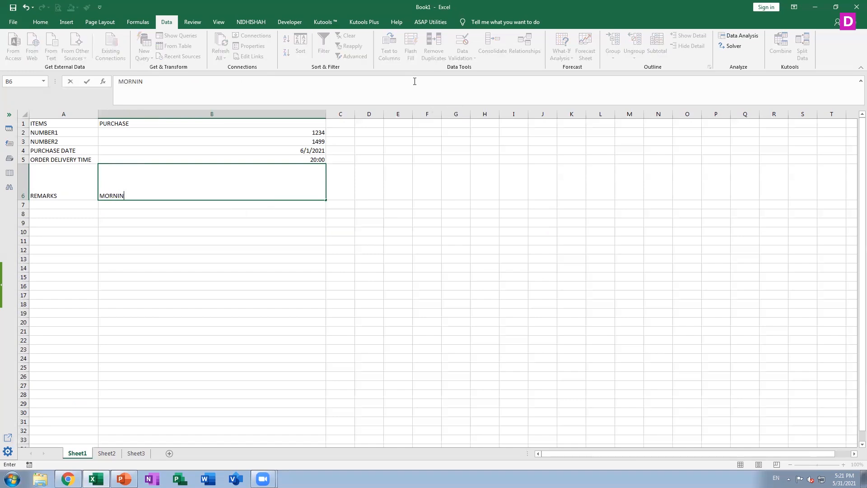
{"action": "type", "text": "G ORDER"}
{"action": "key", "text": "ctrl+Return"}
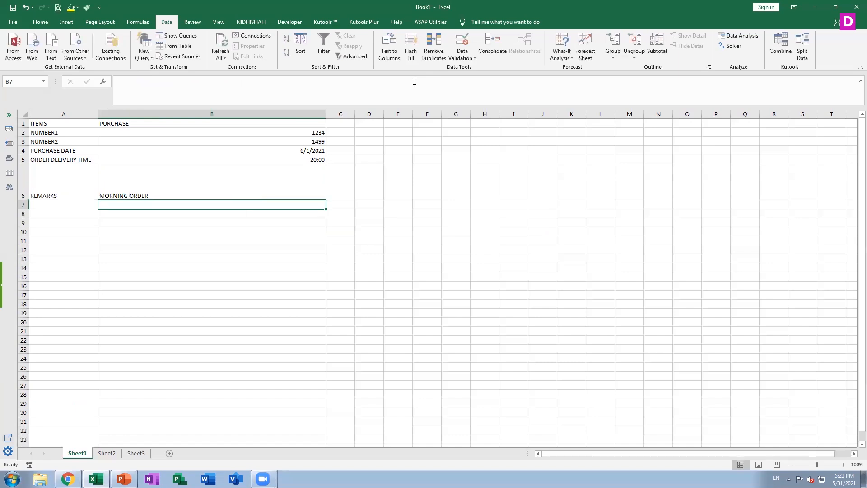
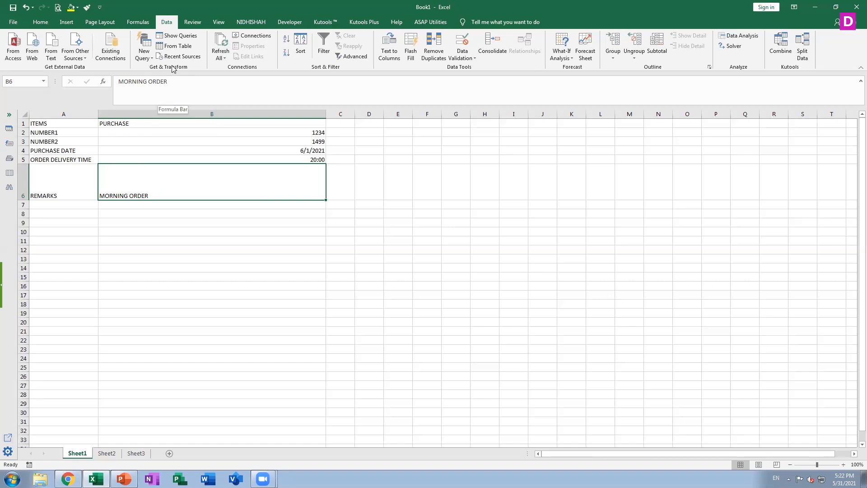
Review the REMARKS cell's text length validation and the available rule types without changing them.
{"action": "left_click", "coordinate": [461, 57]}
{"action": "left_click", "coordinate": [467, 70]}
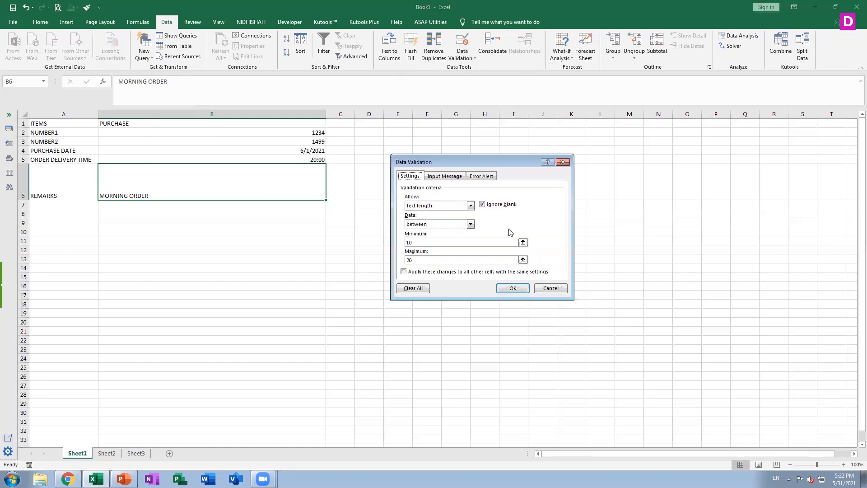
{"action": "left_click", "coordinate": [445, 207]}
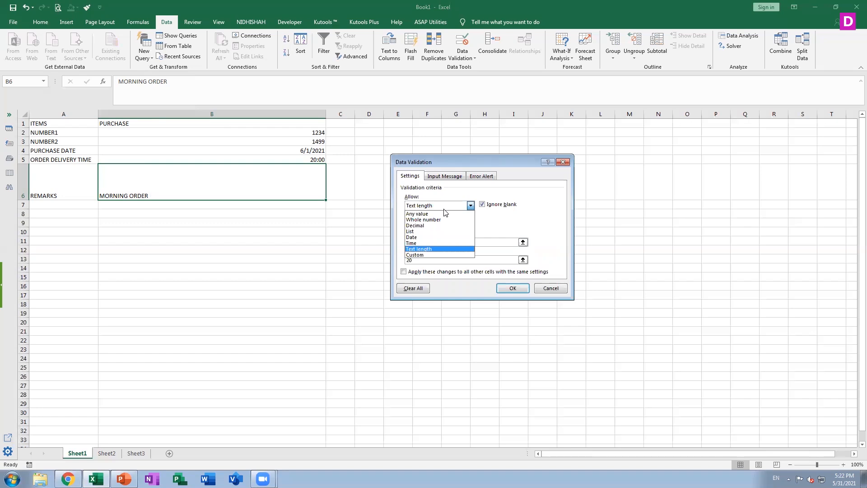
{"action": "left_click", "coordinate": [551, 288]}
Start a data validation rule for cells G1:G6 that allows only dates.
{"action": "left_click", "coordinate": [469, 233]}
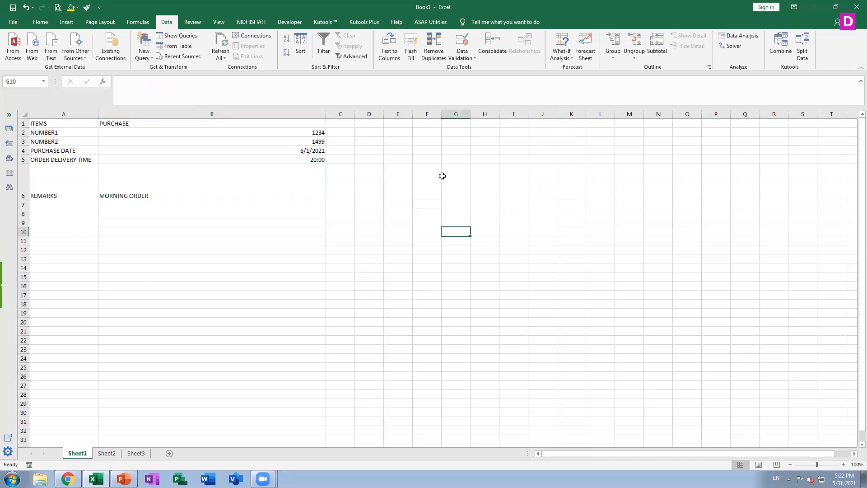
{"action": "left_click_drag", "start_coordinate": [455, 122], "coordinate": [455, 160]}
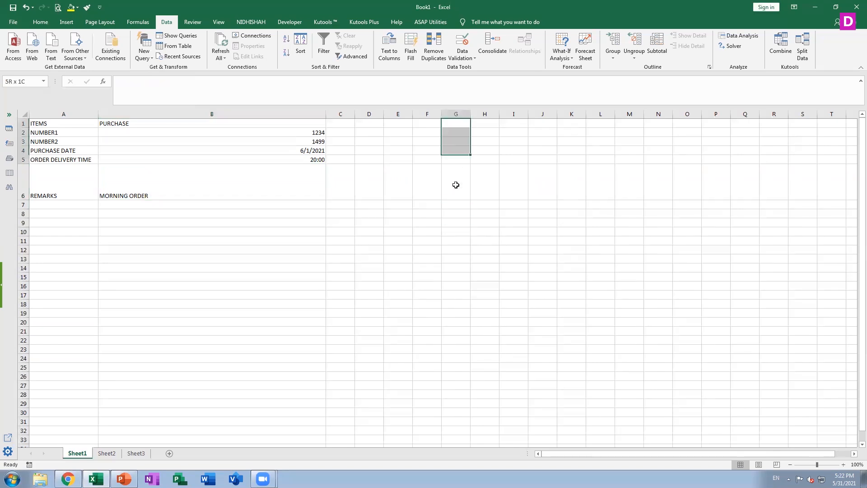
{"action": "left_click_drag", "start_coordinate": [455, 241], "coordinate": [453, 277]}
{"action": "left_click", "coordinate": [453, 277]}
{"action": "left_click", "coordinate": [455, 122]}
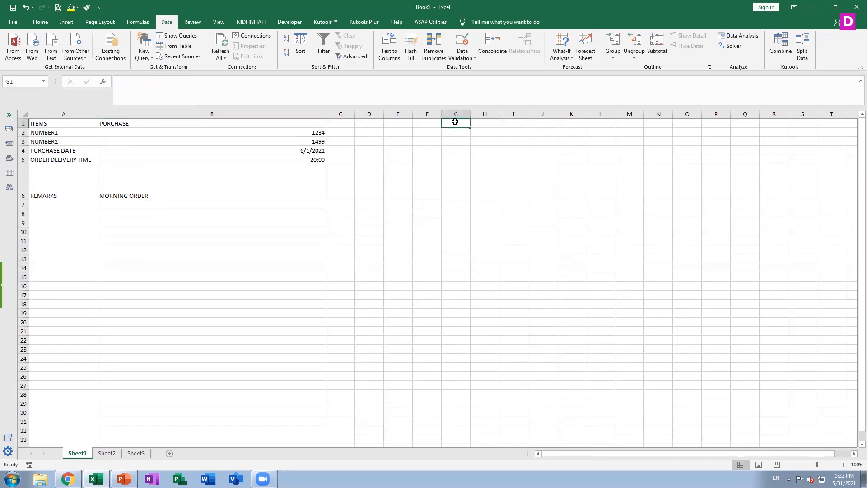
{"action": "key", "text": "shift+Down"}
{"action": "key", "text": "shift+Down"}
{"action": "key", "text": "shift+Down"}
{"action": "key", "text": "shift+Down"}
{"action": "key", "text": "shift+Down"}
{"action": "key", "text": "shift+Down"}
{"action": "key", "text": "shift+Down"}
{"action": "key", "text": "shift+Down"}
{"action": "key", "text": "shift+Down"}
{"action": "key", "text": "shift+Down"}
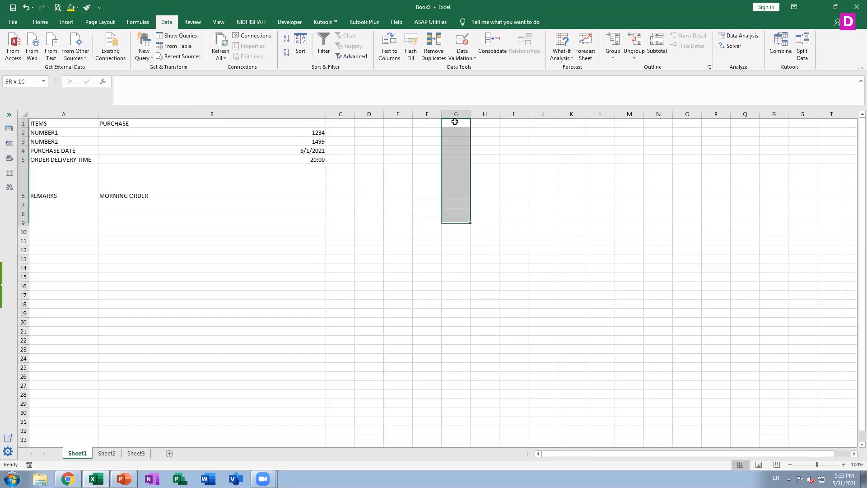
{"action": "key", "text": "shift+Down"}
{"action": "key", "text": "shift+Down"}
{"action": "key", "text": "shift+Down"}
{"action": "key", "text": "shift+Down"}
{"action": "key", "text": "shift+Down"}
{"action": "key", "text": "shift+Down"}
{"action": "key", "text": "shift+Down"}
{"action": "key", "text": "shift+Down"}
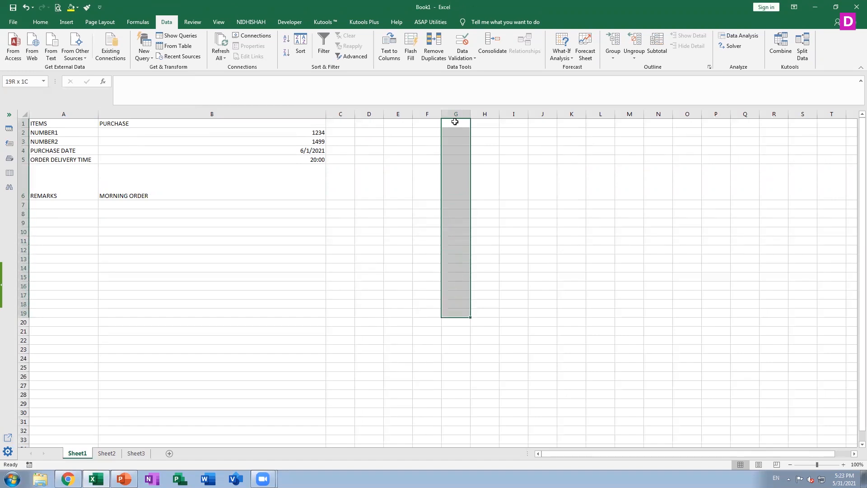
{"action": "key", "text": "shift+Up"}
{"action": "key", "text": "shift+Up"}
{"action": "key", "text": "shift+Up"}
{"action": "key", "text": "shift+Up"}
{"action": "key", "text": "shift+Up"}
{"action": "key", "text": "shift+Up"}
{"action": "key", "text": "shift+Up"}
{"action": "key", "text": "shift+Up"}
{"action": "key", "text": "shift+Up"}
{"action": "key", "text": "shift+Up"}
{"action": "key", "text": "shift+Up"}
{"action": "key", "text": "shift+Up"}
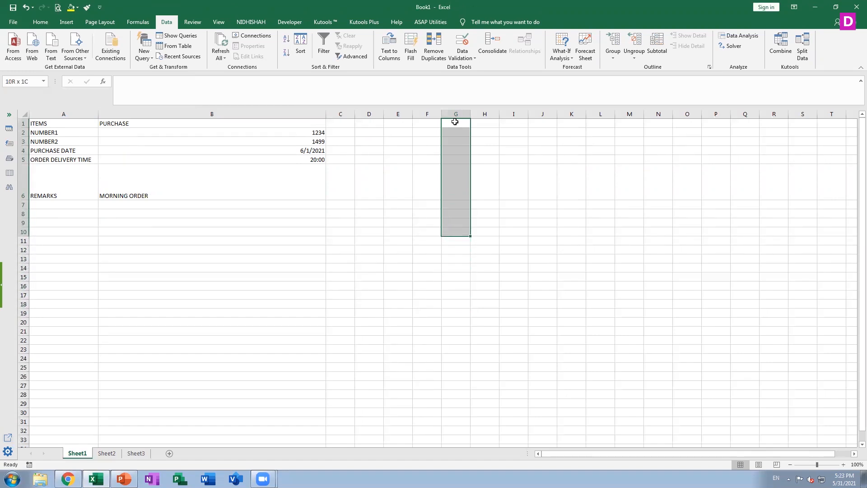
{"action": "key", "text": "shift+Up"}
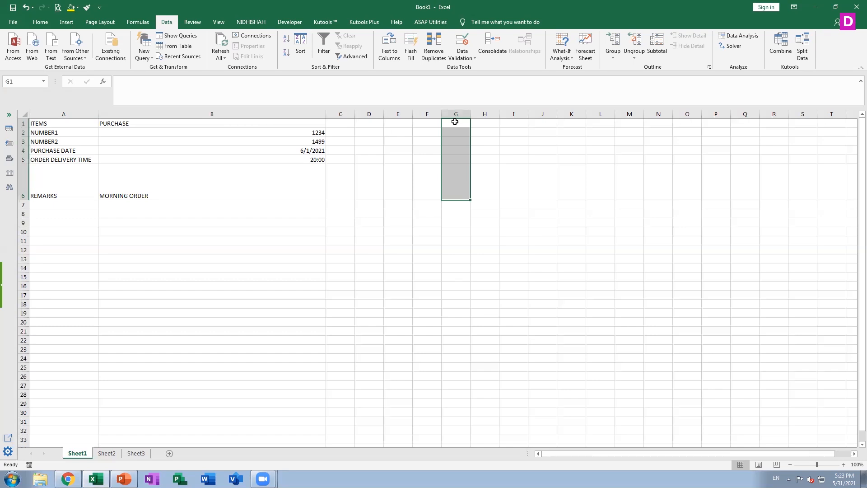
{"action": "left_click", "coordinate": [471, 58]}
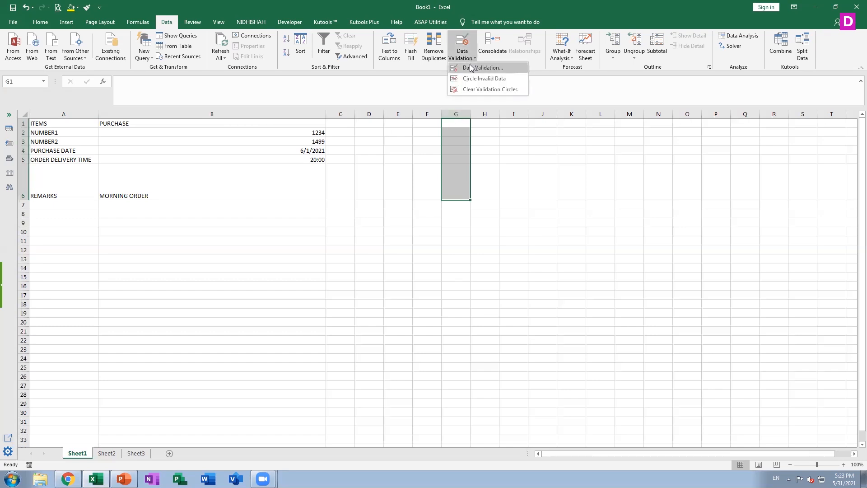
{"action": "left_click", "coordinate": [472, 68]}
{"action": "left_click", "coordinate": [442, 206]}
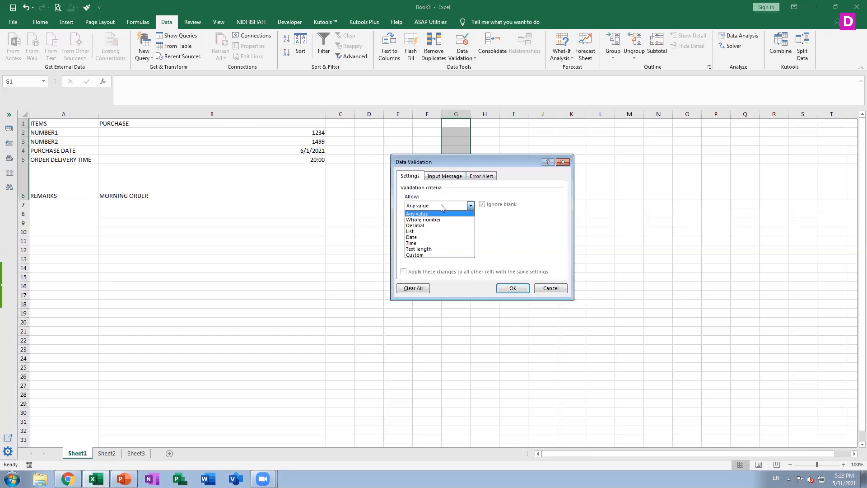
{"action": "left_click", "coordinate": [433, 237]}
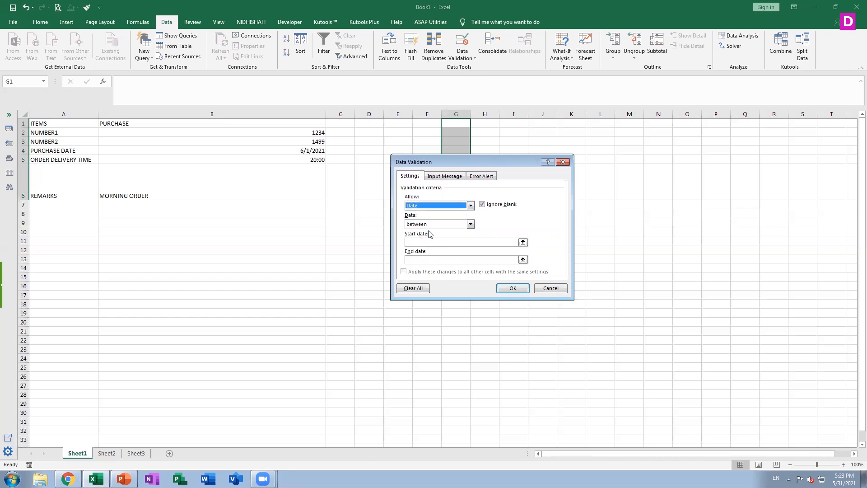
Try to apply the between rule with start date TODAY() and end date TODAY()+7.
{"action": "left_click", "coordinate": [435, 241]}
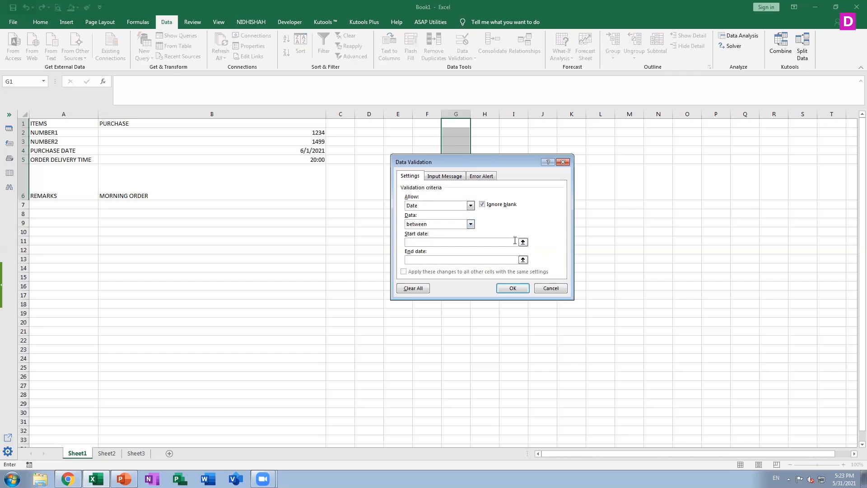
{"action": "type", "text": "TODAY("}
{"action": "left_click_drag", "start_coordinate": [437, 242], "coordinate": [393, 243]}
{"action": "key", "text": "ctrl+c"}
{"action": "left_click", "coordinate": [430, 260]}
{"action": "key", "text": "ctrl+v"}
{"action": "left_click", "coordinate": [513, 289]}
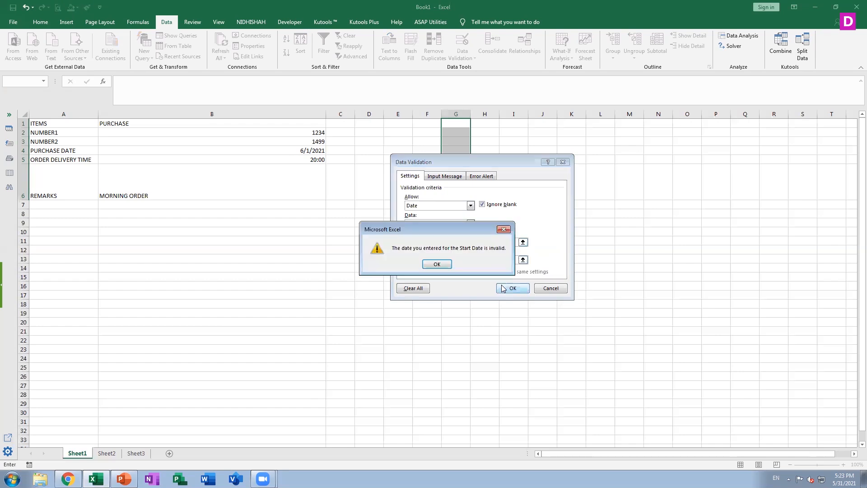
{"action": "left_click", "coordinate": [437, 264]}
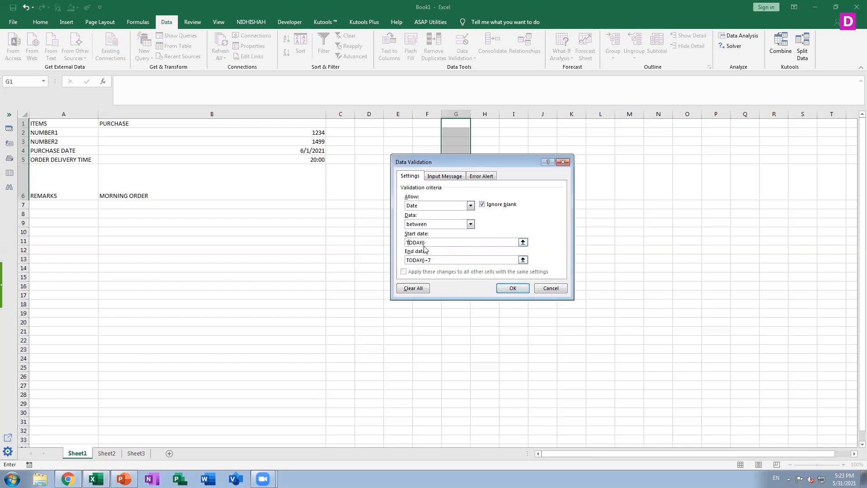
Correct the limits to the formulas =TODAY() for the start and =TODAY()+7 for the end, and apply the rule.
{"action": "type", "text": "+"}
{"action": "key", "text": "Left"}
{"action": "key", "text": "Left"}
{"action": "key", "text": "ctrl+z"}
{"action": "key", "text": "BackSpace"}
{"action": "key", "text": "BackSpace"}
{"action": "key", "text": "BackSpace"}
{"action": "type", "text": "=T"}
{"action": "left_click", "coordinate": [407, 260]}
{"action": "type", "text": "="}
{"action": "left_click", "coordinate": [515, 288]}
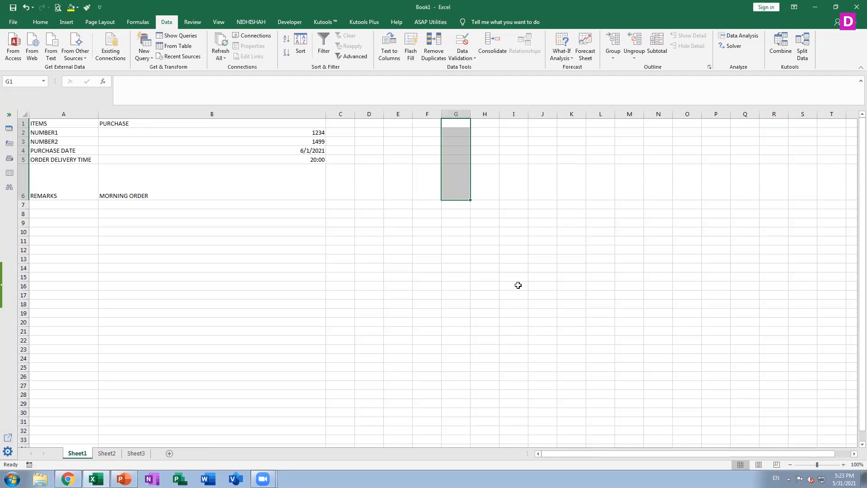
Try to enter the out-of-range date 06/15/2021 in cell G1.
{"action": "left_click", "coordinate": [455, 124]}
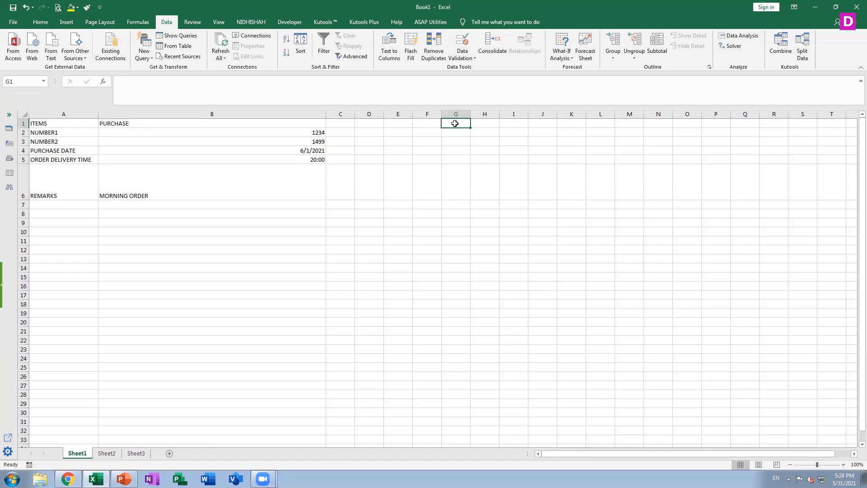
{"action": "type", "text": "06/1"}
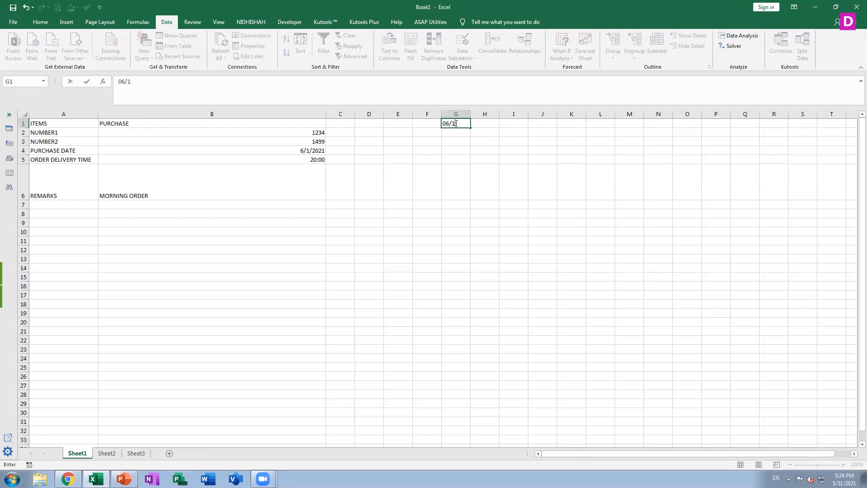
{"action": "type", "text": "5/2021"}
{"action": "key", "text": "Return"}
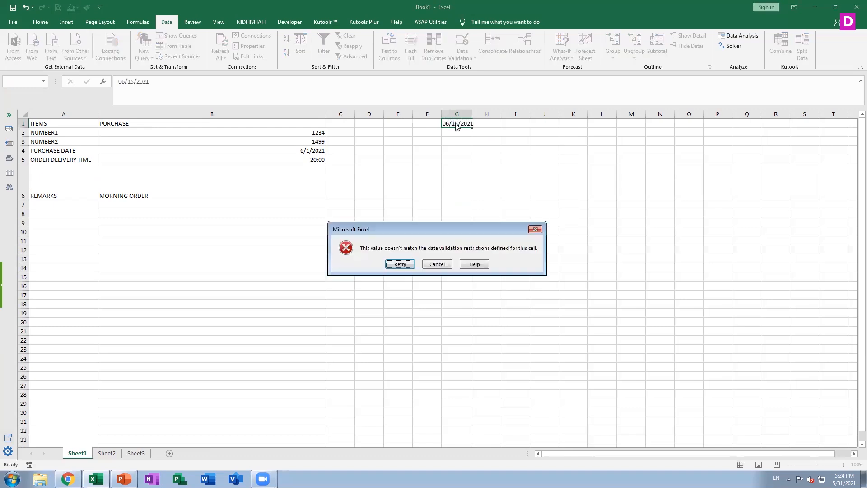
{"action": "key", "text": "Escape"}
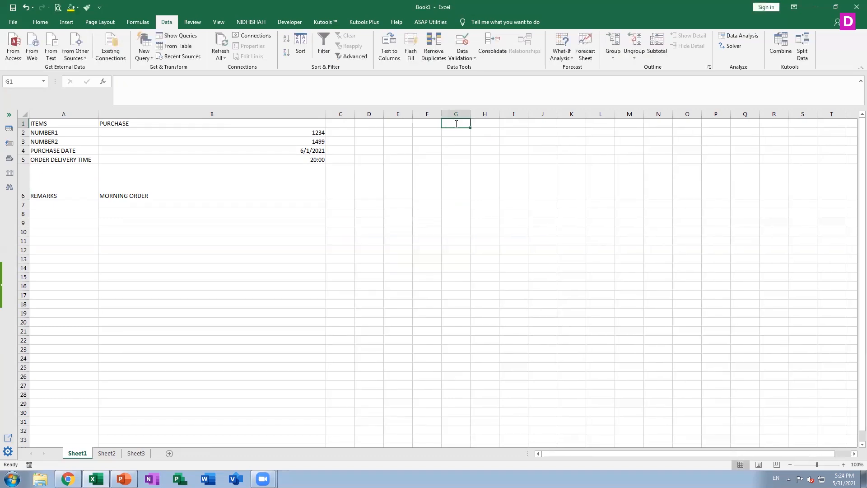
Enter the date 06/01/2021 in cell G1.
{"action": "type", "text": "06/"}
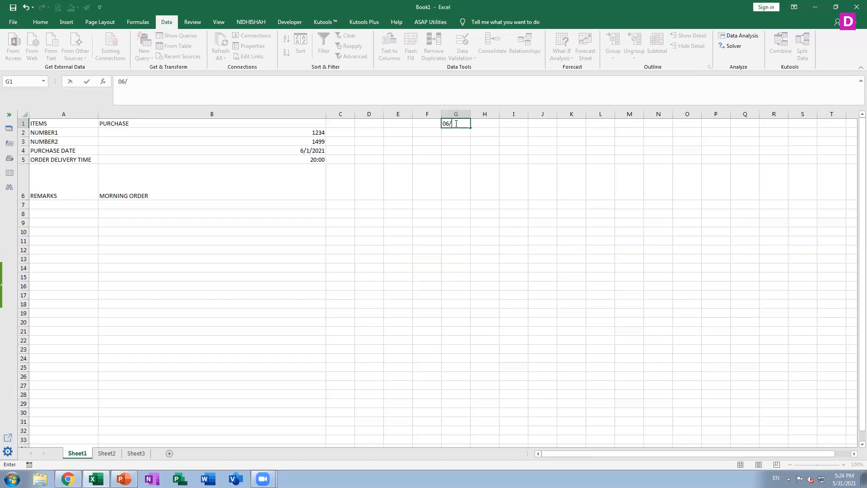
{"action": "type", "text": "01/2021"}
{"action": "key", "text": "Return"}
Widen column G to roughly double its width.
{"action": "left_click", "coordinate": [485, 115]}
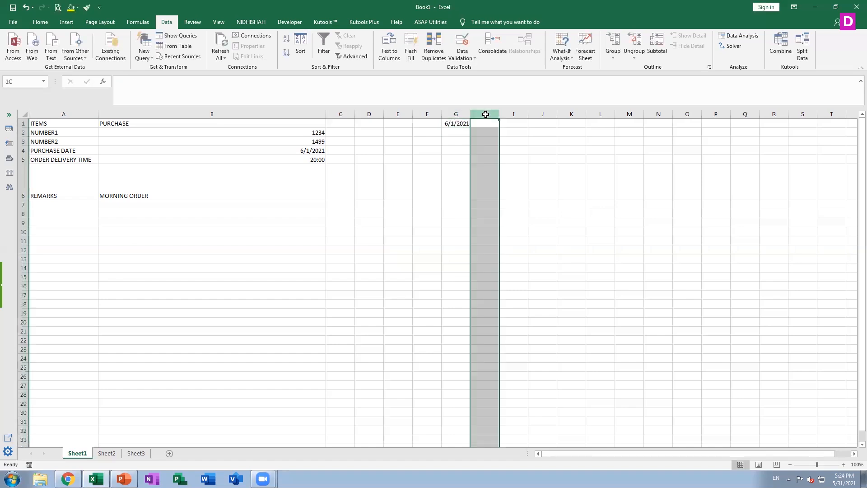
{"action": "left_click", "coordinate": [453, 115]}
{"action": "left_click", "coordinate": [456, 124]}
{"action": "left_click_drag", "start_coordinate": [470, 114], "coordinate": [502, 123]}
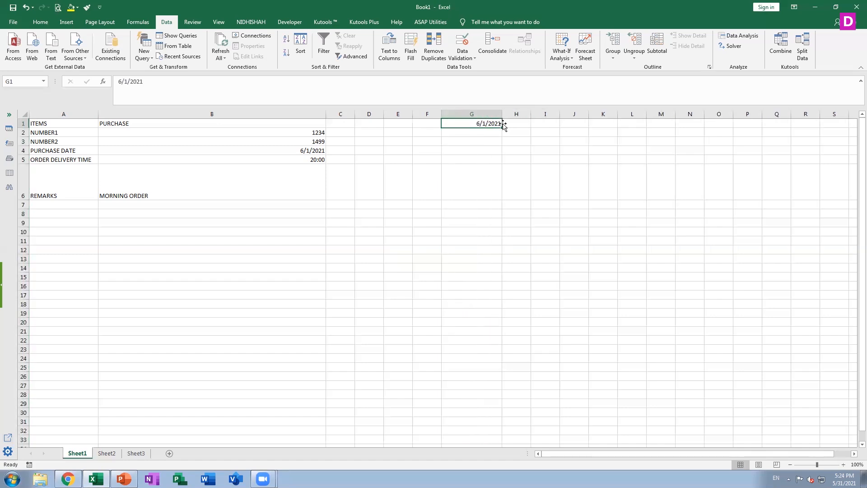
{"action": "key", "text": "Return"}
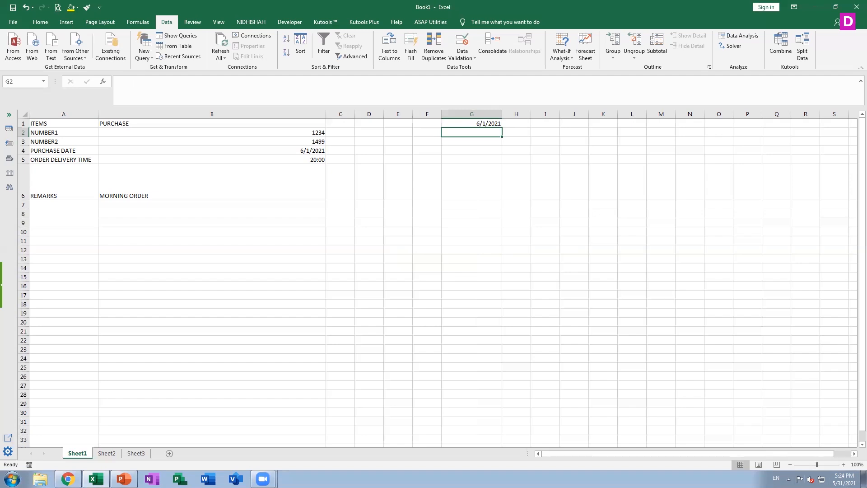
{"action": "key", "text": "Return"}
Check the data validation settings of cell G7, directly below the validated range, without changing them.
{"action": "left_click", "coordinate": [486, 205]}
{"action": "left_click", "coordinate": [473, 59]}
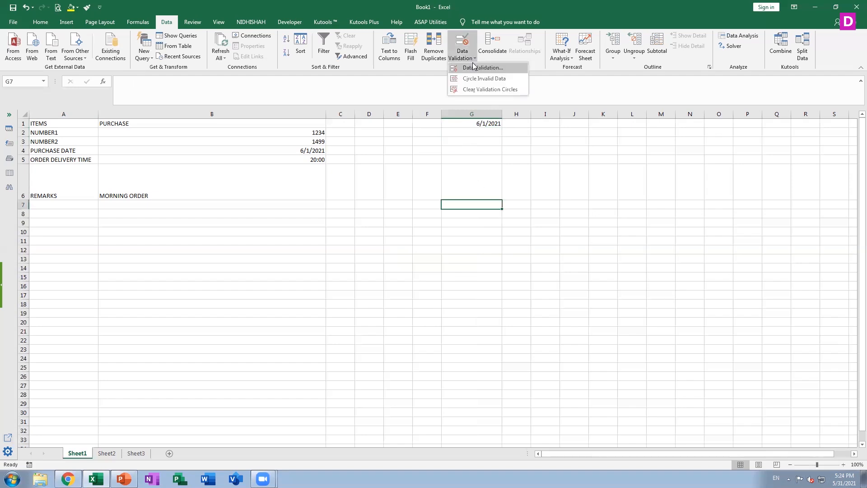
{"action": "left_click", "coordinate": [474, 70]}
{"action": "left_click", "coordinate": [550, 286]}
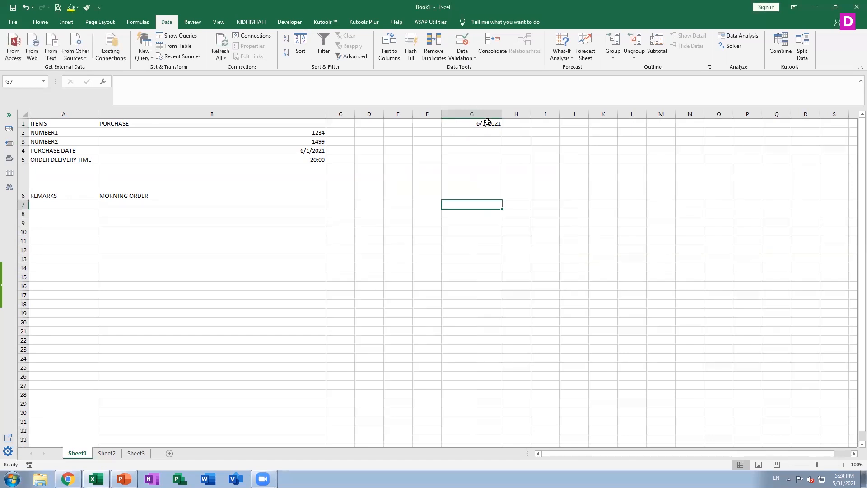
Check data validation across G1:G7 and decline extending the date rule to the cell without it.
{"action": "left_click", "coordinate": [487, 123]}
{"action": "left_click", "coordinate": [488, 174]}
{"action": "left_click", "coordinate": [488, 123]}
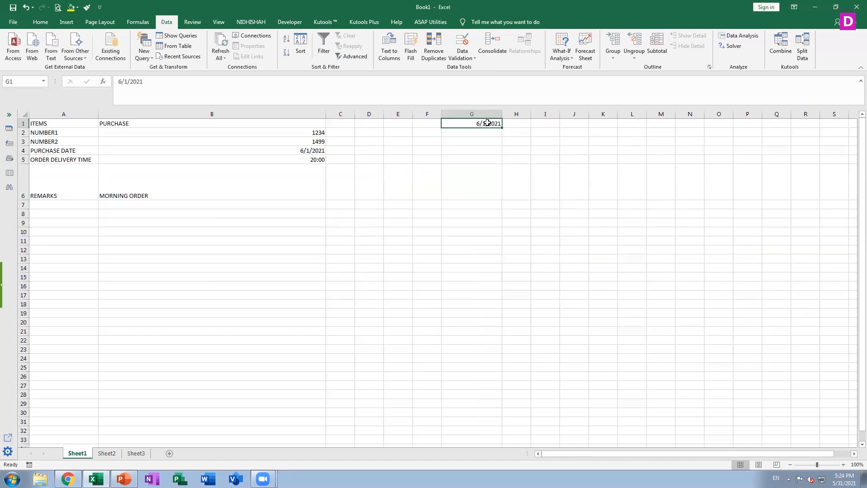
{"action": "key", "text": "shift+Down"}
{"action": "key", "text": "shift+Down"}
{"action": "key", "text": "shift+Down"}
{"action": "key", "text": "shift+Down"}
{"action": "key", "text": "shift+Down"}
{"action": "key", "text": "shift+Down"}
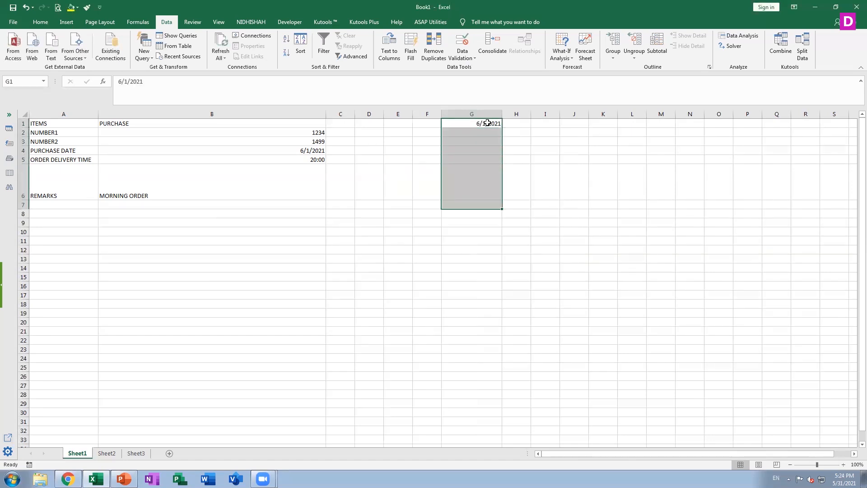
{"action": "left_click", "coordinate": [462, 57]}
{"action": "left_click", "coordinate": [459, 67]}
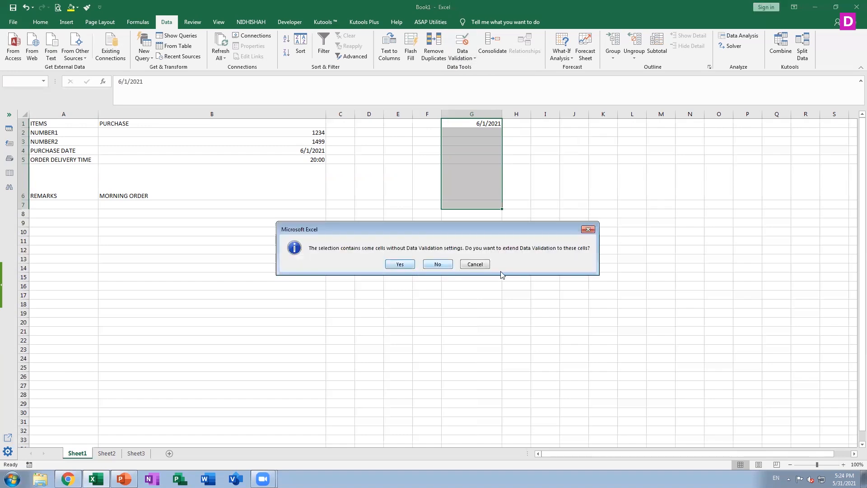
{"action": "left_click", "coordinate": [475, 264]}
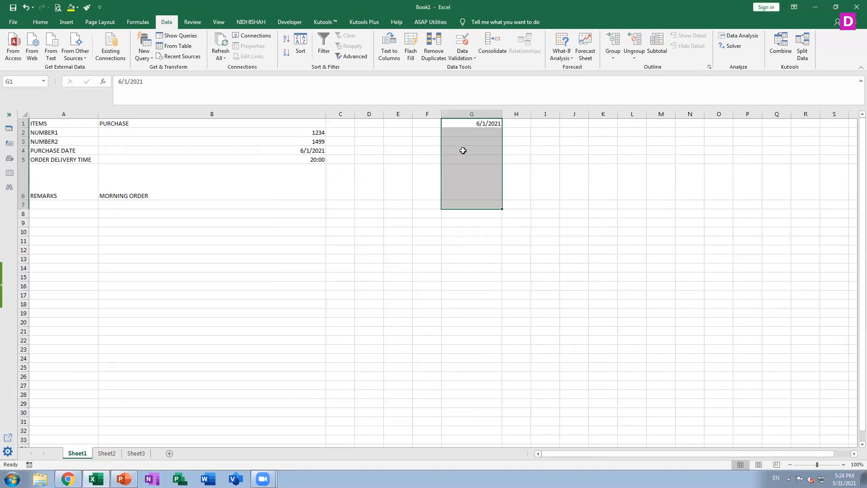
Review the date validation criteria of cell G1 and leave them as they are.
{"action": "left_click", "coordinate": [473, 158]}
{"action": "left_click", "coordinate": [488, 122]}
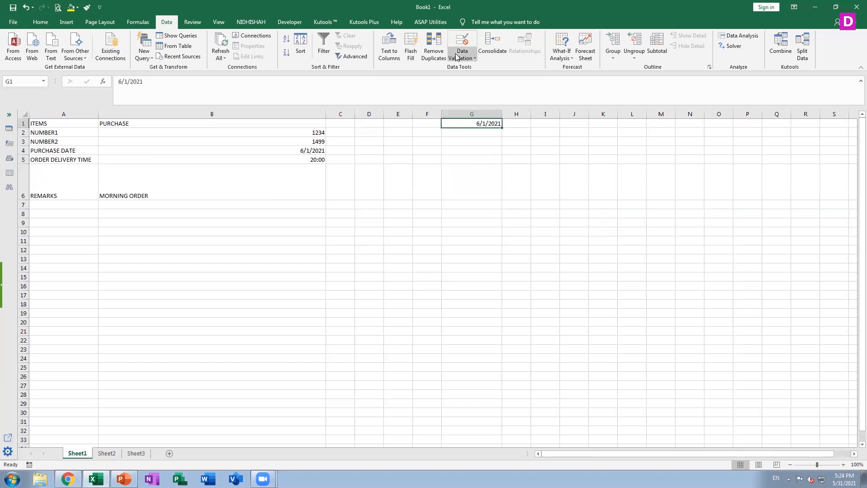
{"action": "left_click", "coordinate": [458, 56]}
{"action": "left_click", "coordinate": [474, 68]}
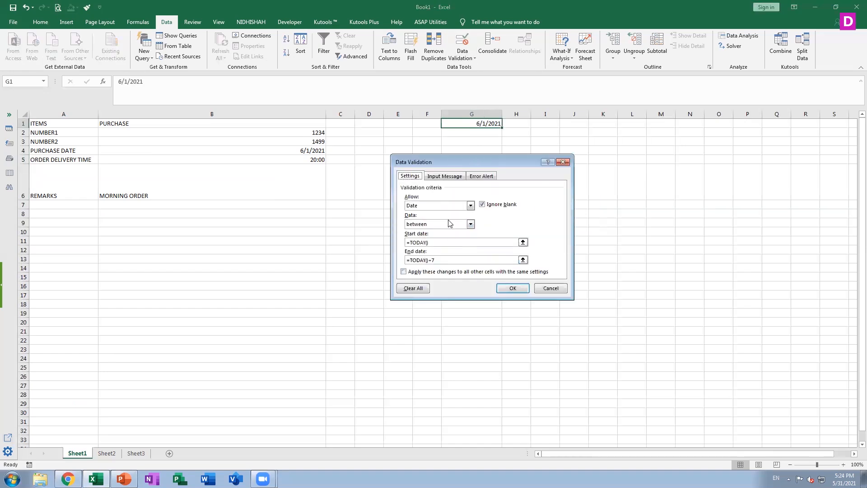
{"action": "left_click", "coordinate": [551, 287]}
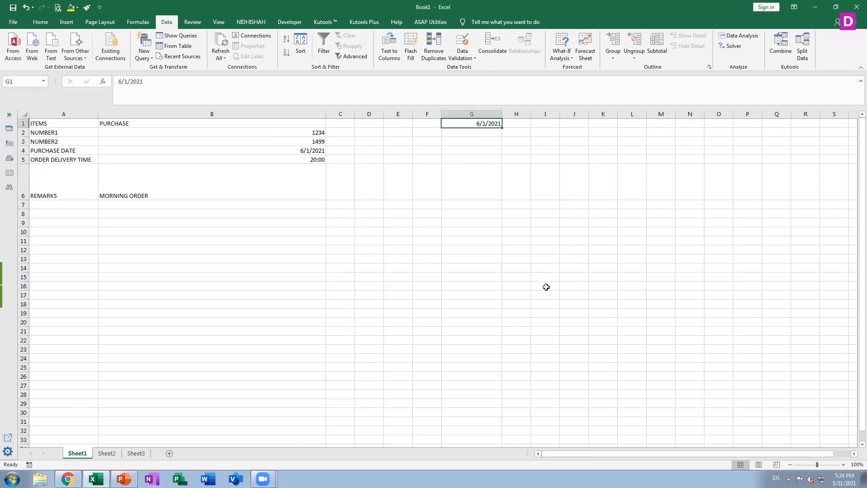
Enter the date 06/15/2021 in cell G7, outside the validated range, and select that cell.
{"action": "left_click", "coordinate": [472, 204]}
{"action": "type", "text": "06"}
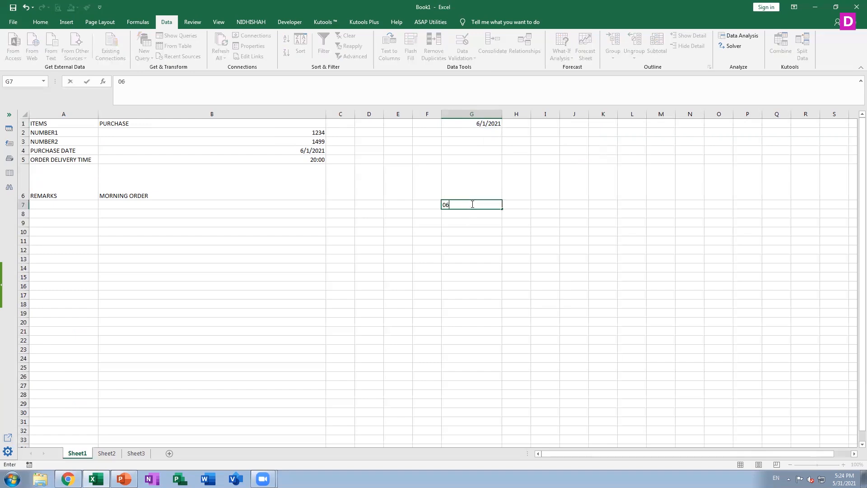
{"action": "type", "text": "/15/2021"}
{"action": "key", "text": "Return"}
{"action": "left_click", "coordinate": [471, 204]}
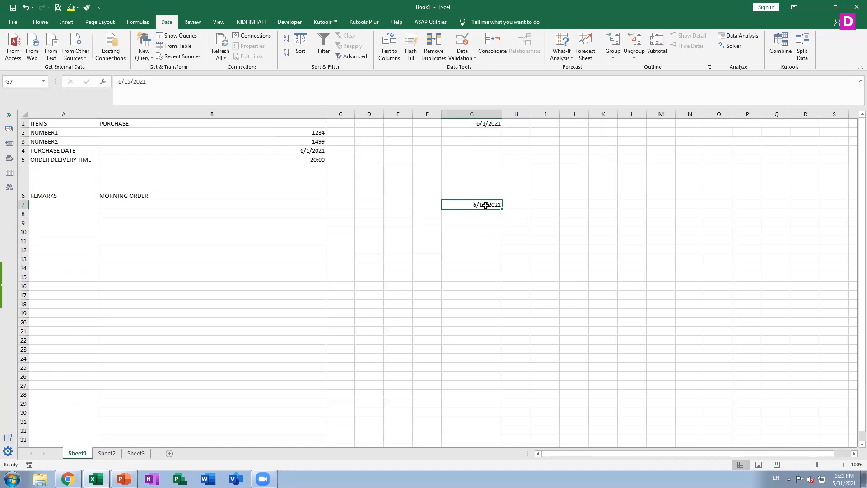
Copy the date from cell G7 and paste it into cell G6 inside the validated range.
{"action": "key", "text": "ctrl+c"}
{"action": "left_click", "coordinate": [481, 187]}
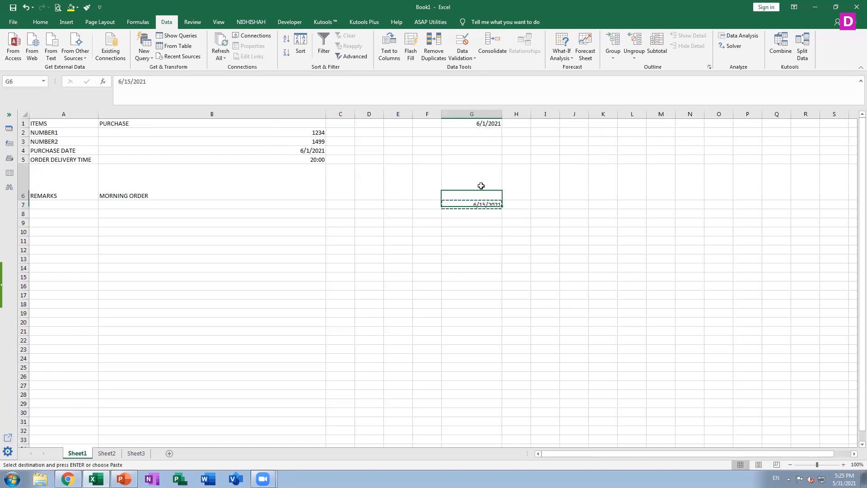
{"action": "key", "text": "ctrl+v"}
{"action": "key", "text": "Escape"}
{"action": "key", "text": "Return"}
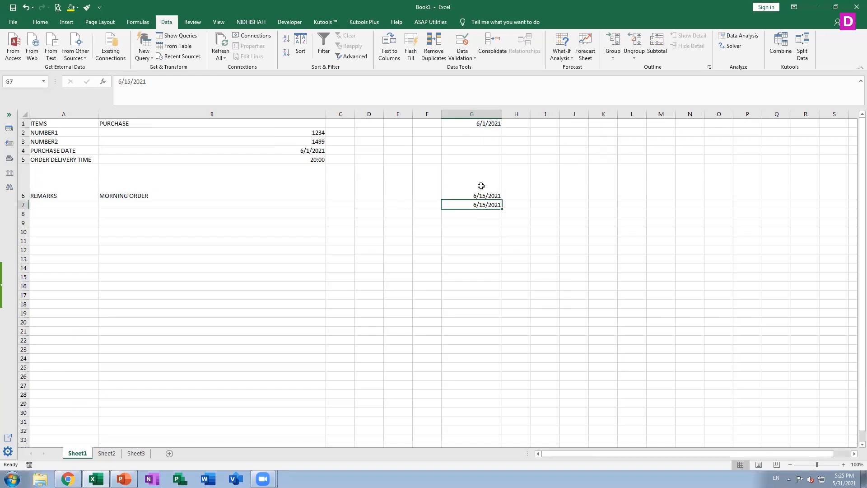
Copy the date from cell G6 and paste it into cell G5 directly above.
{"action": "key", "text": "Up"}
{"action": "key", "text": "Up"}
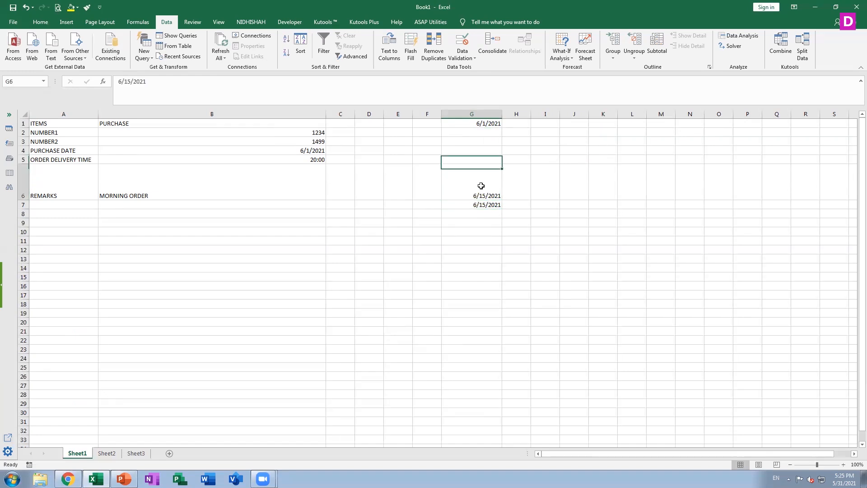
{"action": "key", "text": "Down"}
{"action": "key", "text": "ctrl+c"}
{"action": "key", "text": "Up"}
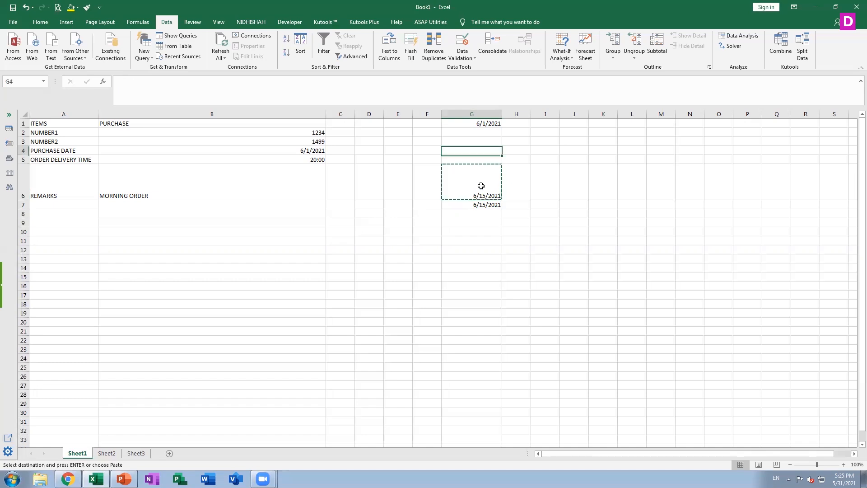
{"action": "key", "text": "ctrl+v"}
{"action": "key", "text": "Return"}
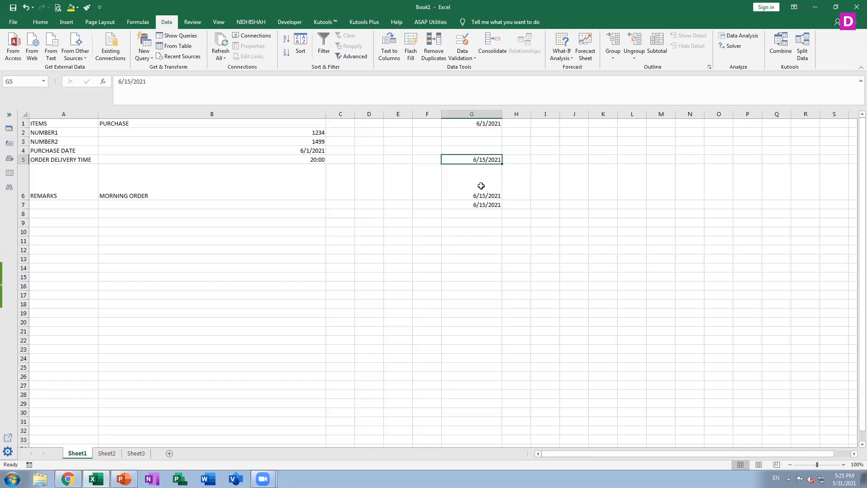
Clear the contents of the range G1:G8.
{"action": "double_click", "coordinate": [481, 187]}
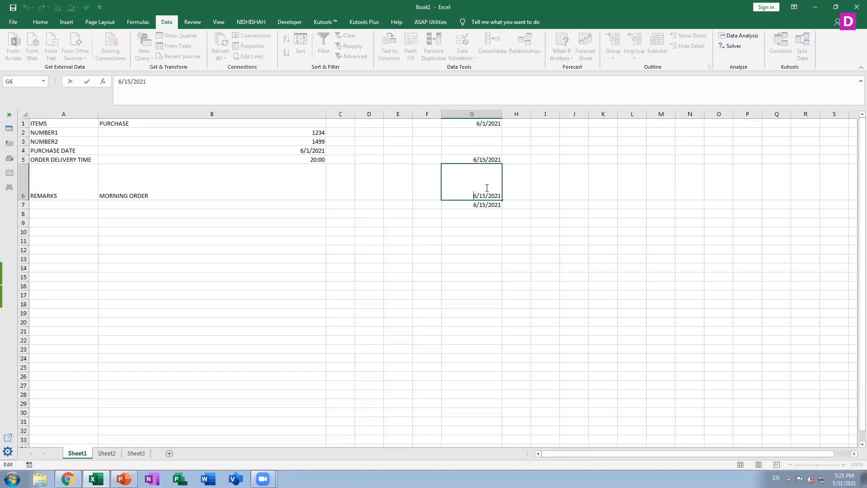
{"action": "left_click", "coordinate": [480, 122]}
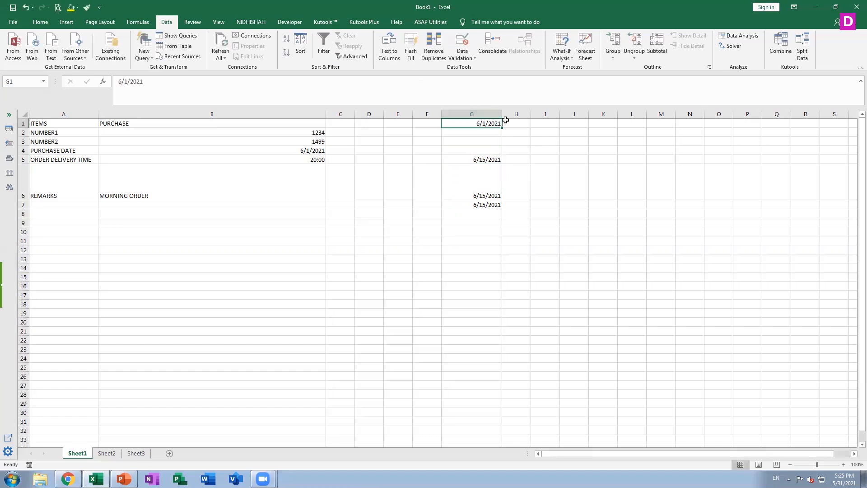
{"action": "left_click", "coordinate": [480, 132]}
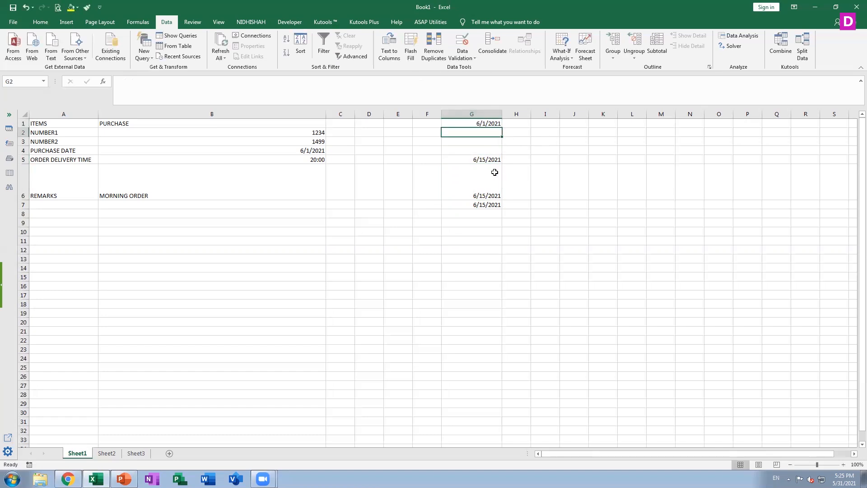
{"action": "left_click_drag", "start_coordinate": [484, 122], "coordinate": [496, 215]}
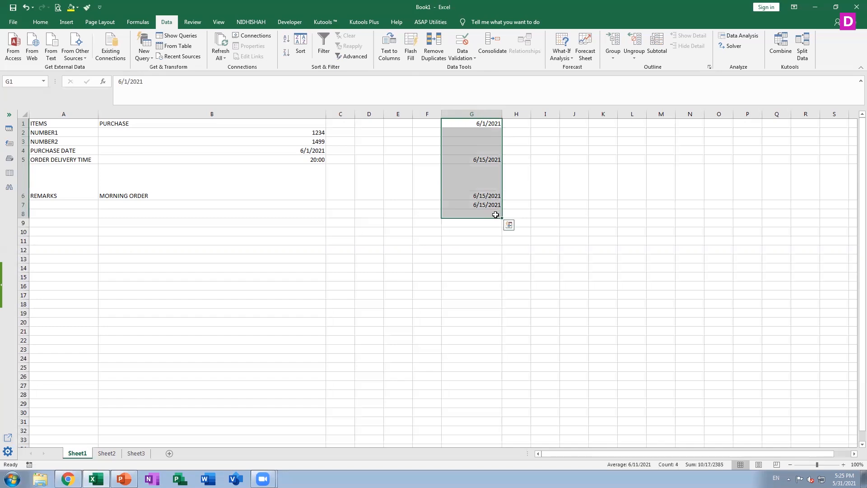
{"action": "key", "text": "Delete"}
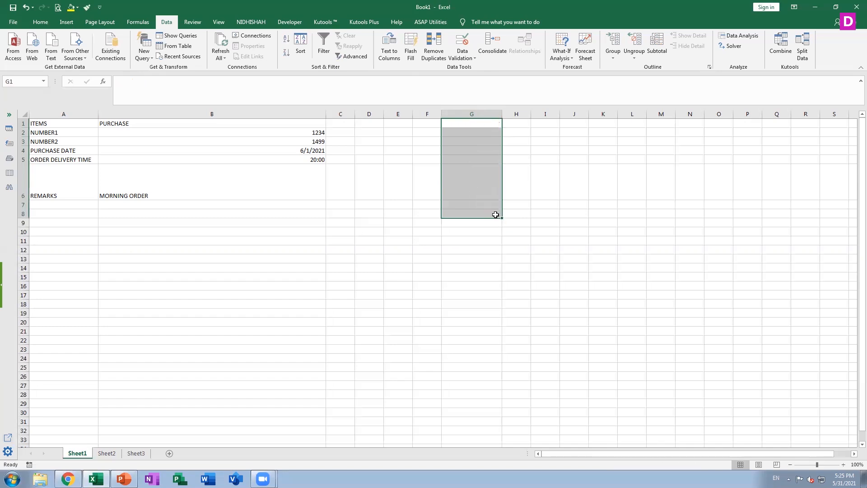
Review the date validation across G1:G8, agreeing to extend it to cells without settings, and leave without applying it.
{"action": "left_click", "coordinate": [462, 55]}
{"action": "left_click", "coordinate": [467, 68]}
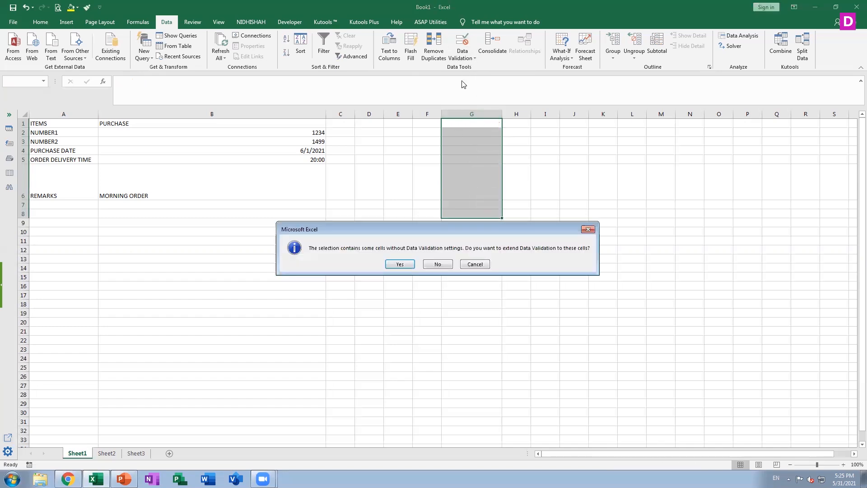
{"action": "left_click", "coordinate": [398, 265]}
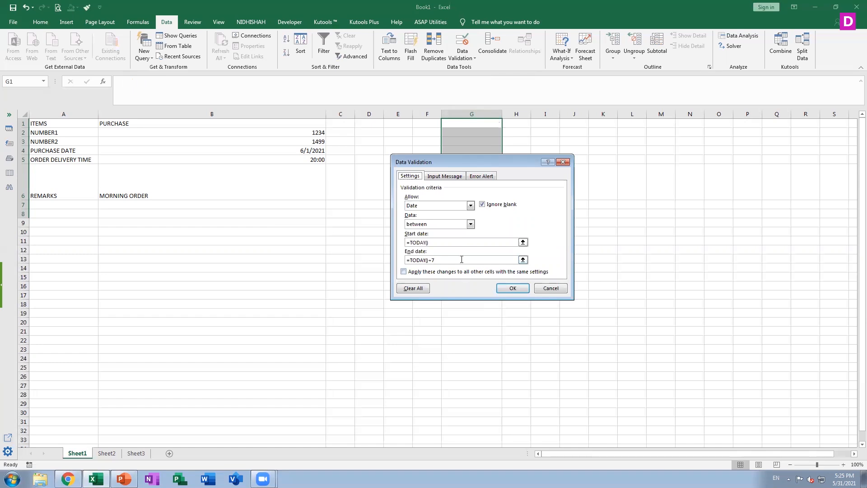
{"action": "left_click", "coordinate": [558, 290]}
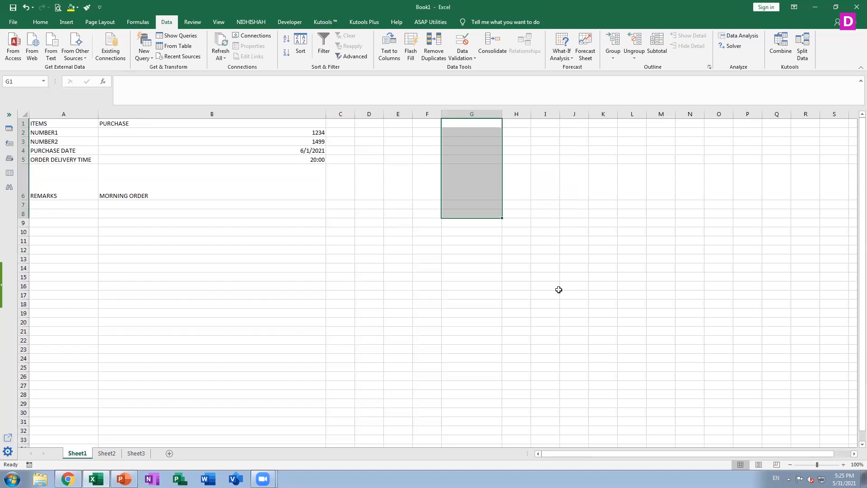
Extend data validation across G1:G8 and set the criteria to allow Any value, removing the date rule.
{"action": "left_click", "coordinate": [461, 134]}
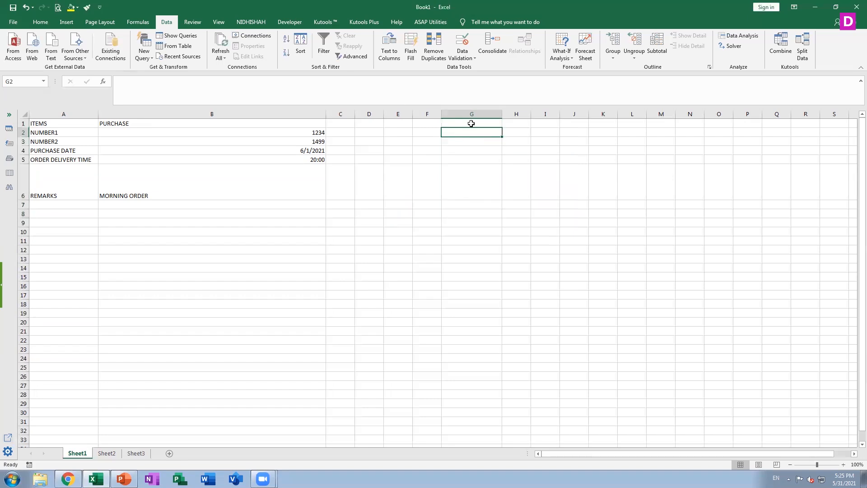
{"action": "left_click_drag", "start_coordinate": [474, 123], "coordinate": [479, 214]}
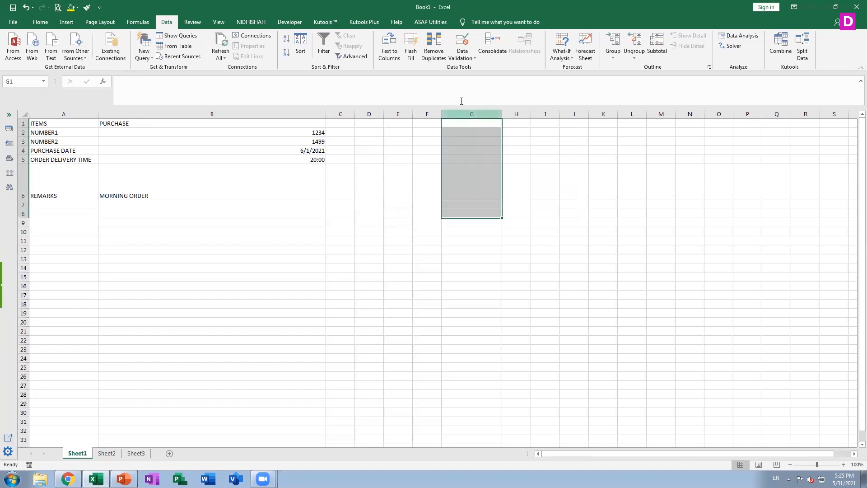
{"action": "left_click", "coordinate": [471, 58]}
{"action": "left_click", "coordinate": [477, 69]}
{"action": "left_click", "coordinate": [400, 265]}
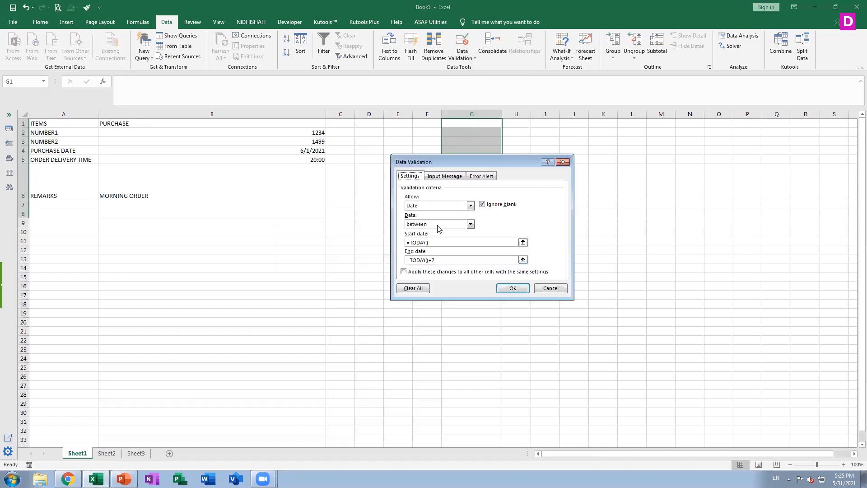
{"action": "left_click", "coordinate": [471, 206]}
{"action": "left_click", "coordinate": [471, 206]}
{"action": "left_click", "coordinate": [471, 205]}
{"action": "left_click", "coordinate": [471, 206]}
{"action": "left_click", "coordinate": [471, 205]}
{"action": "left_click", "coordinate": [432, 214]}
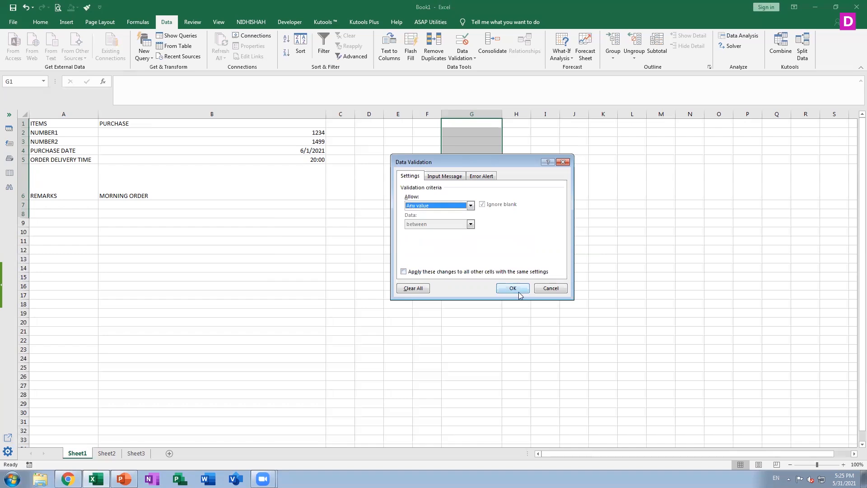
{"action": "left_click", "coordinate": [513, 288]}
Check the data validation settings of cell G1 without changing them.
{"action": "left_click", "coordinate": [495, 146]}
{"action": "left_click", "coordinate": [491, 126]}
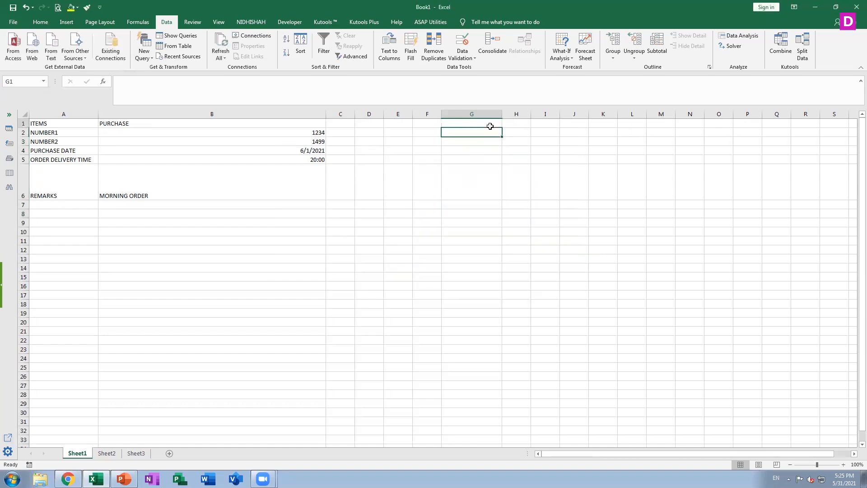
{"action": "left_click", "coordinate": [470, 58]}
{"action": "left_click", "coordinate": [472, 66]}
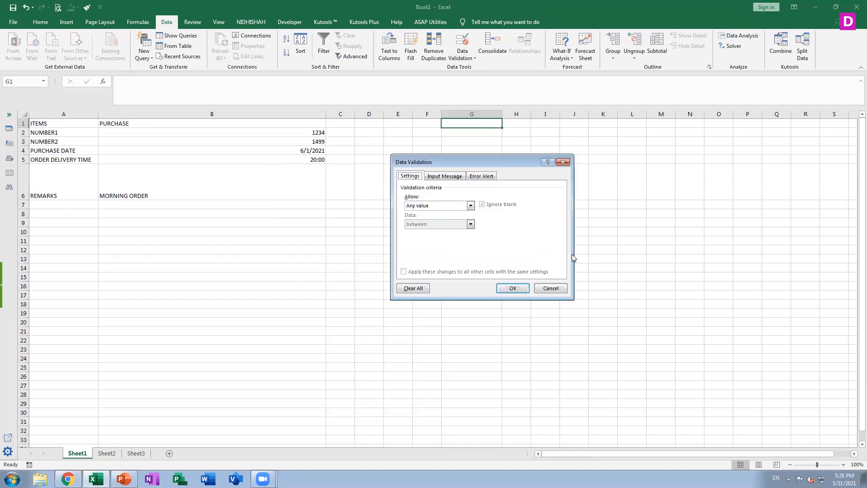
{"action": "left_click", "coordinate": [548, 284]}
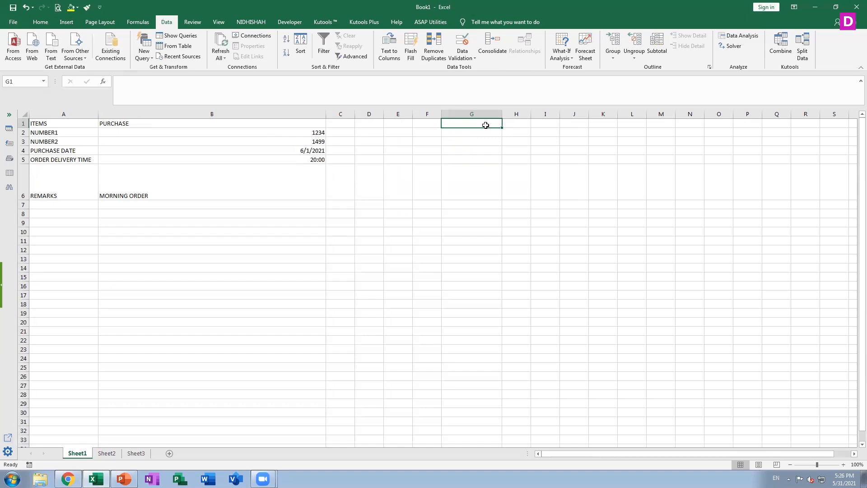
Apply a Date validation rule to G1:G2 with dates between =TODAY() and an end date based on TODAY().
{"action": "key", "text": "shift+Down"}
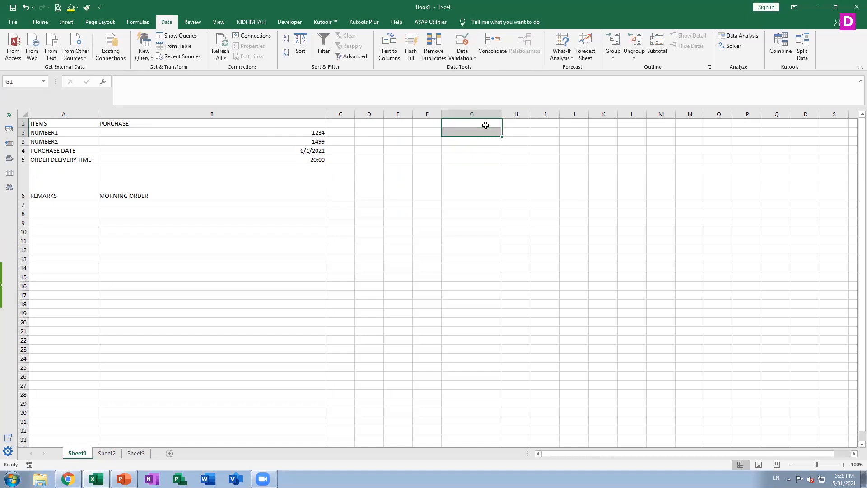
{"action": "left_click", "coordinate": [474, 56]}
{"action": "left_click", "coordinate": [471, 71]}
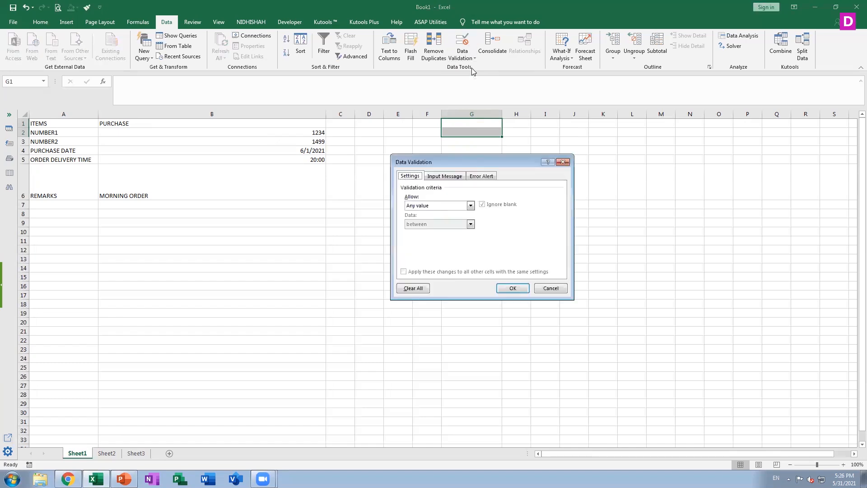
{"action": "left_click", "coordinate": [452, 207]}
{"action": "left_click", "coordinate": [433, 237]}
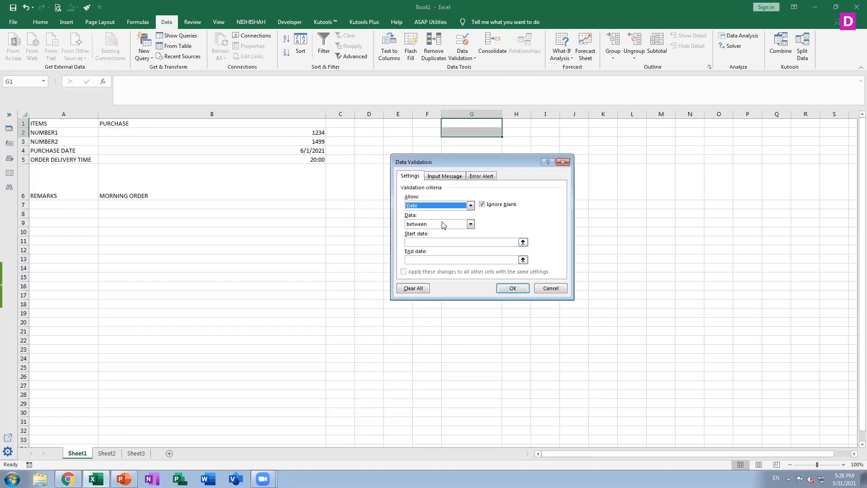
{"action": "left_click", "coordinate": [438, 244]}
{"action": "type", "text": "="}
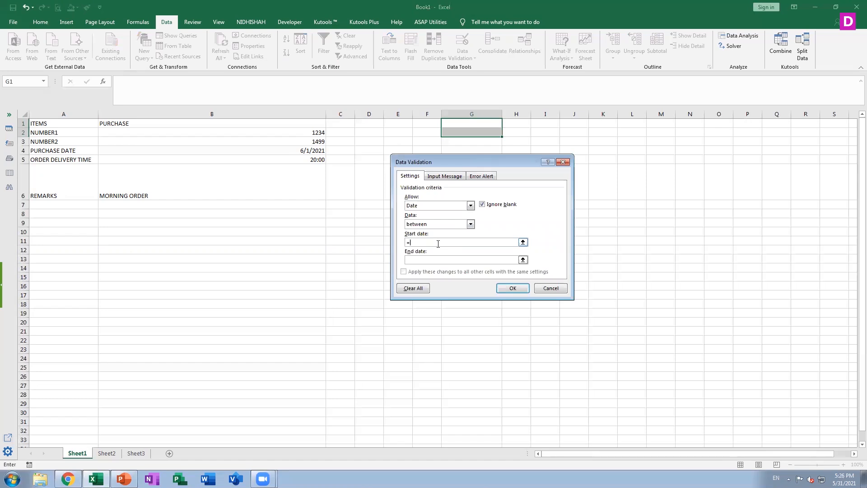
{"action": "type", "text": "TODAY"}
{"action": "key", "text": "Tab"}
{"action": "type", "text": "=TODAY()"}
{"action": "key", "text": "Return"}
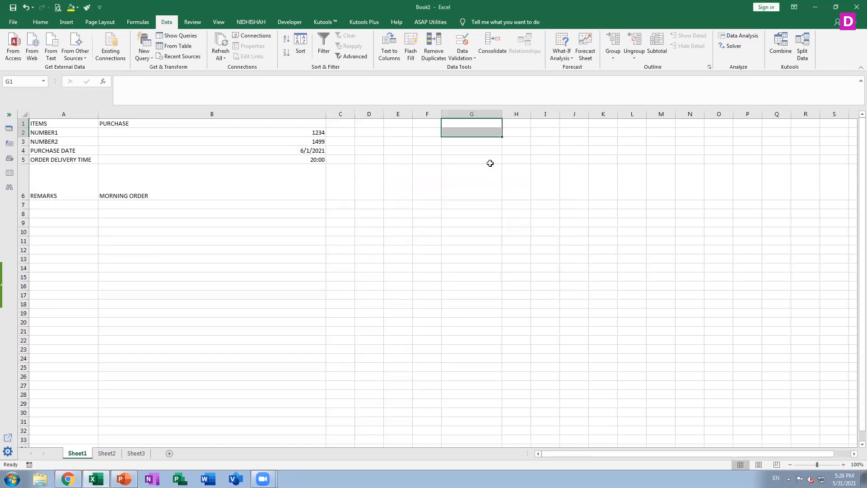
Try to enter the date 06/15/2021 in cell G2 to test the rule, and discard the entry.
{"action": "left_click", "coordinate": [492, 133]}
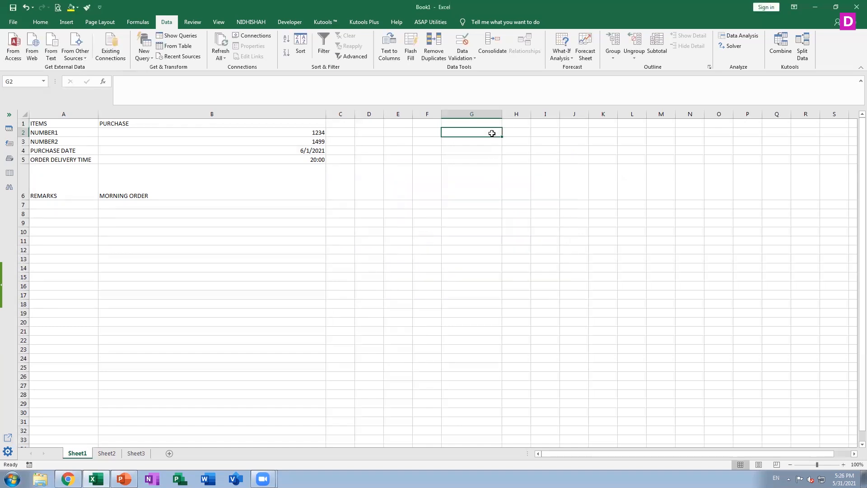
{"action": "type", "text": "0"}
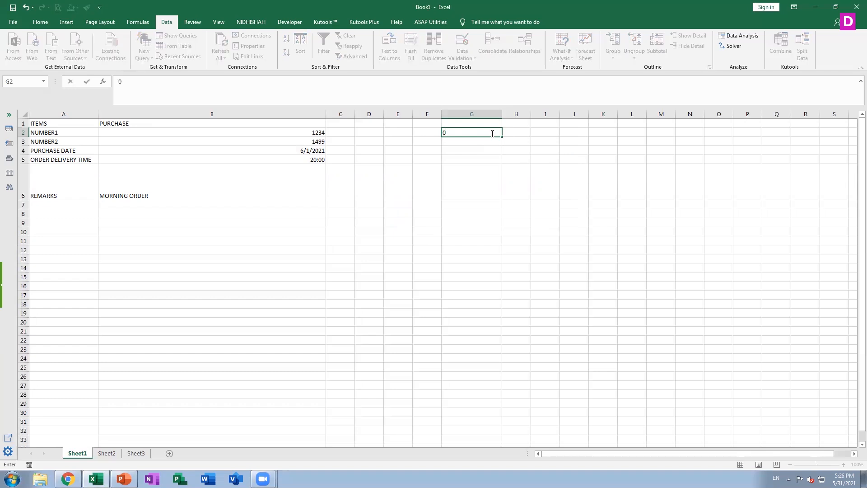
{"action": "type", "text": "6/15/2021"}
{"action": "key", "text": "Return"}
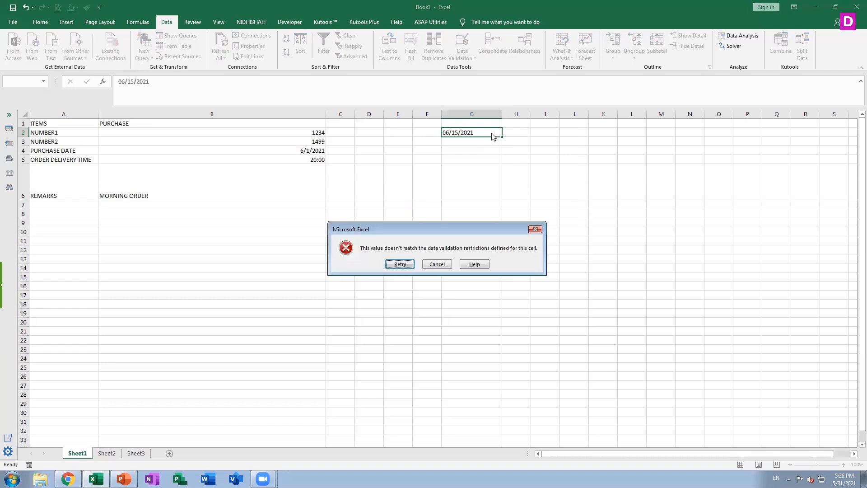
{"action": "left_click", "coordinate": [438, 264]}
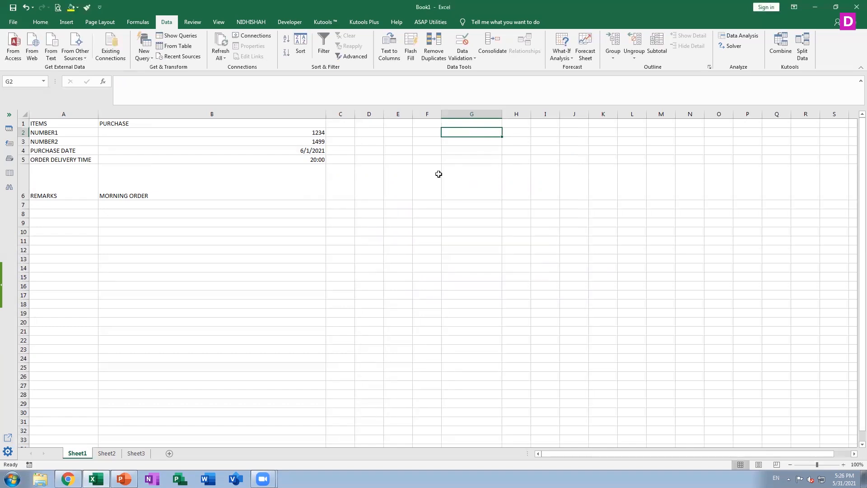
Enter the dates 6/1/2021 in cell G1 and 6/5/2021 in cell G2.
{"action": "left_click", "coordinate": [464, 121]}
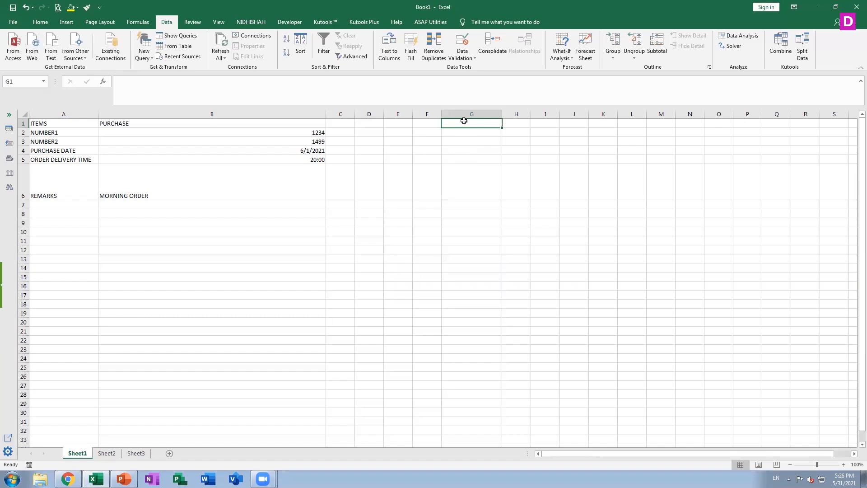
{"action": "type", "text": "06/"}
{"action": "type", "text": "01/2021"}
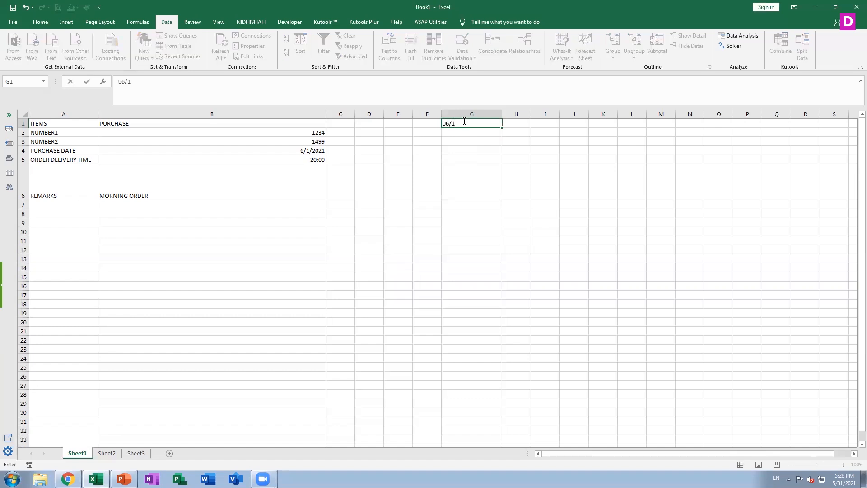
{"action": "key", "text": "Return"}
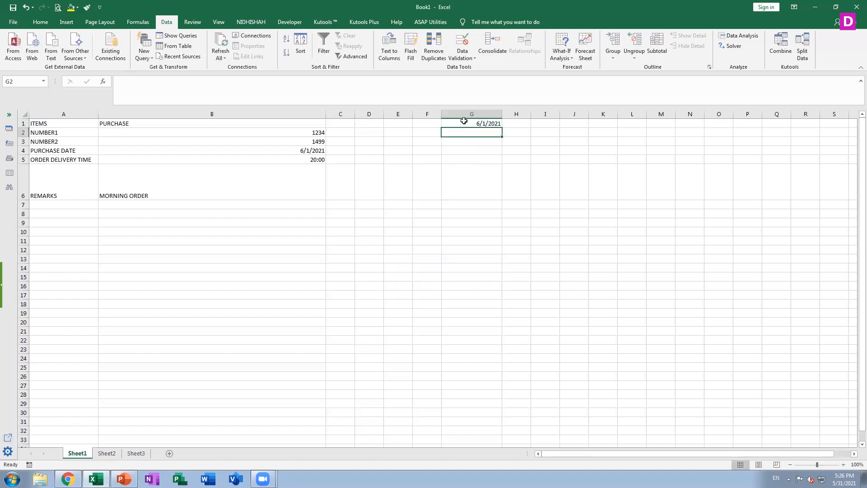
{"action": "type", "text": "06"}
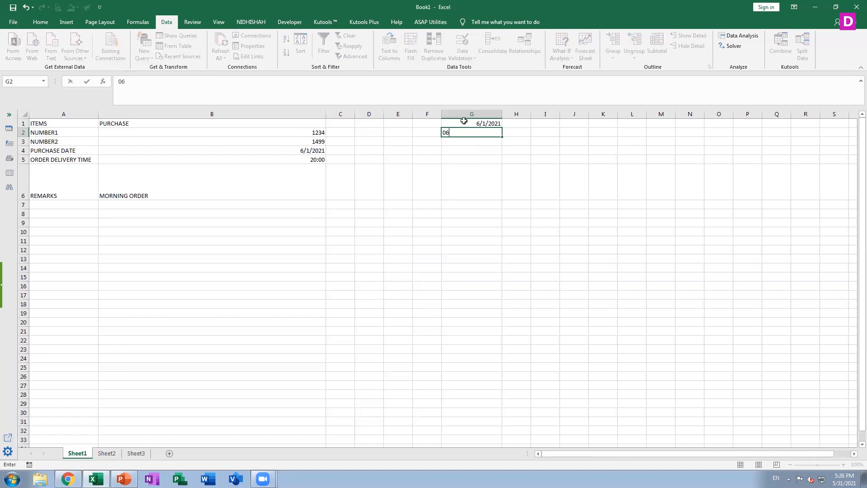
{"action": "type", "text": "/05/2021"}
{"action": "key", "text": "Return"}
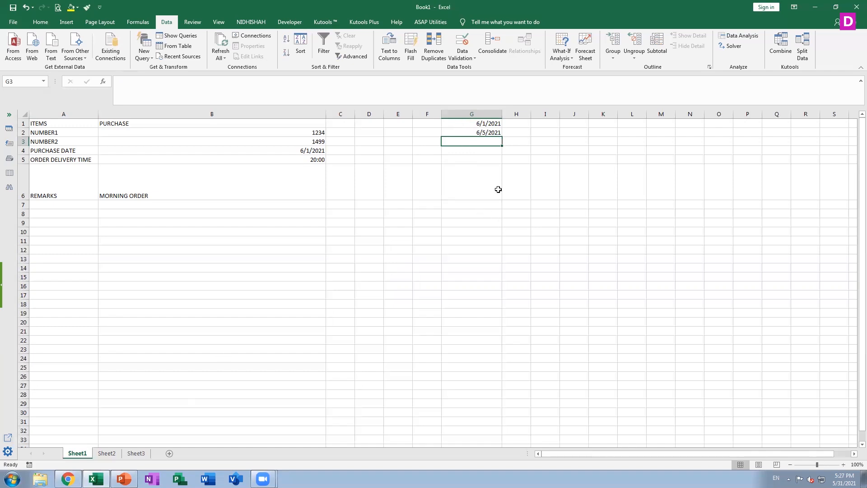
Start a data validation rule for cells I1:I4 that allows Decimal values.
{"action": "left_click", "coordinate": [547, 123]}
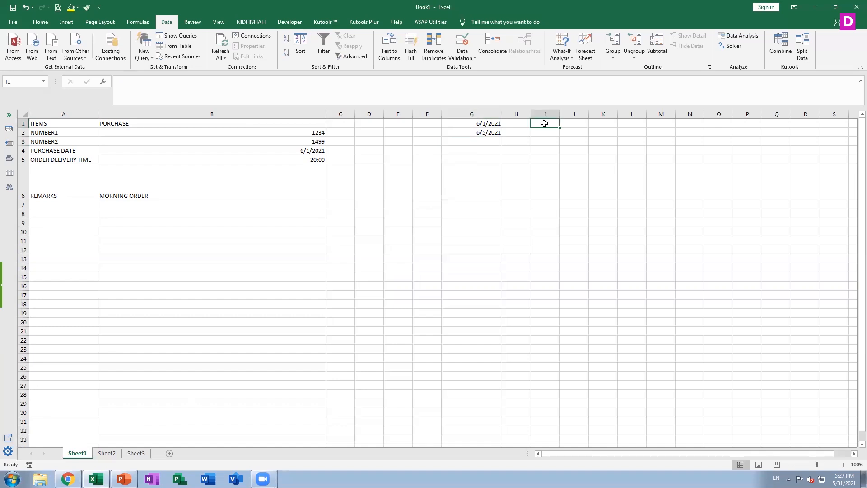
{"action": "key", "text": "shift+Down"}
{"action": "key", "text": "shift+Down"}
{"action": "key", "text": "shift+Down"}
{"action": "key", "text": "shift+Down"}
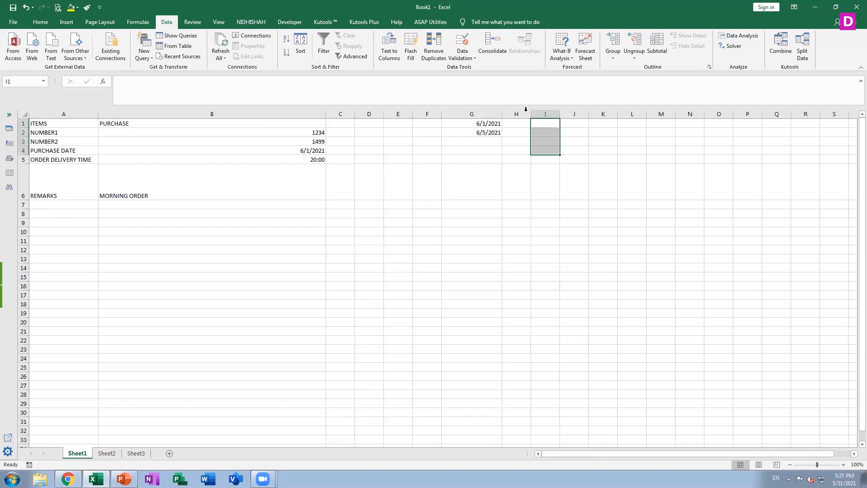
{"action": "left_click", "coordinate": [462, 55]}
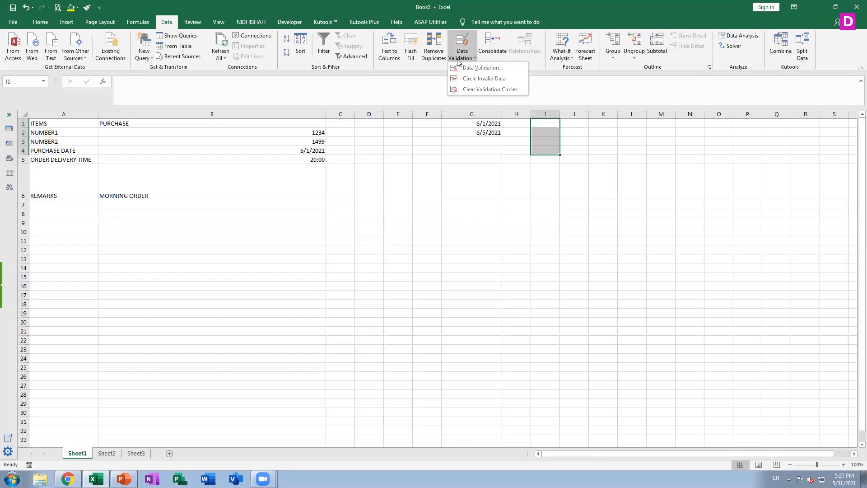
{"action": "left_click", "coordinate": [480, 67]}
{"action": "left_click", "coordinate": [440, 207]}
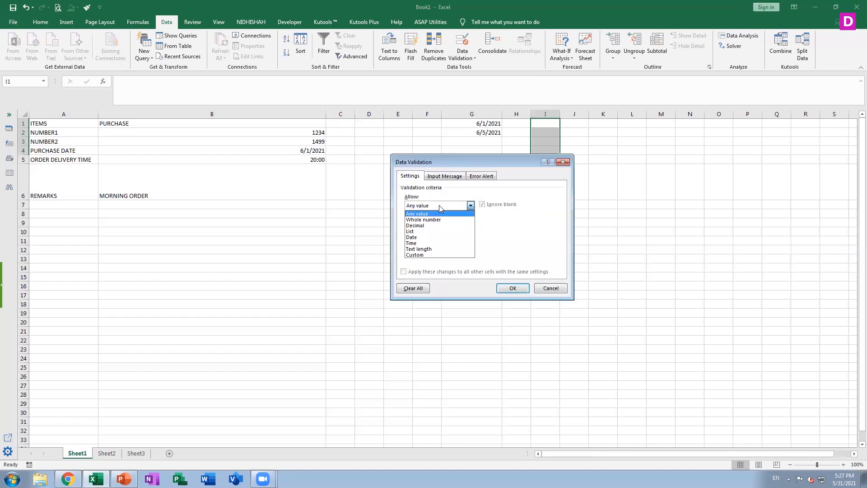
{"action": "left_click", "coordinate": [438, 225]}
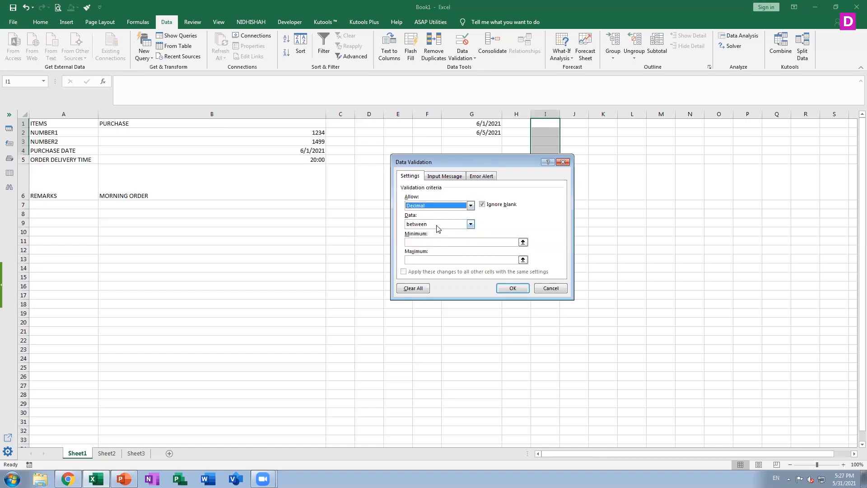
Try out the Time and List validation types for the range I1:I4.
{"action": "left_click", "coordinate": [437, 224]}
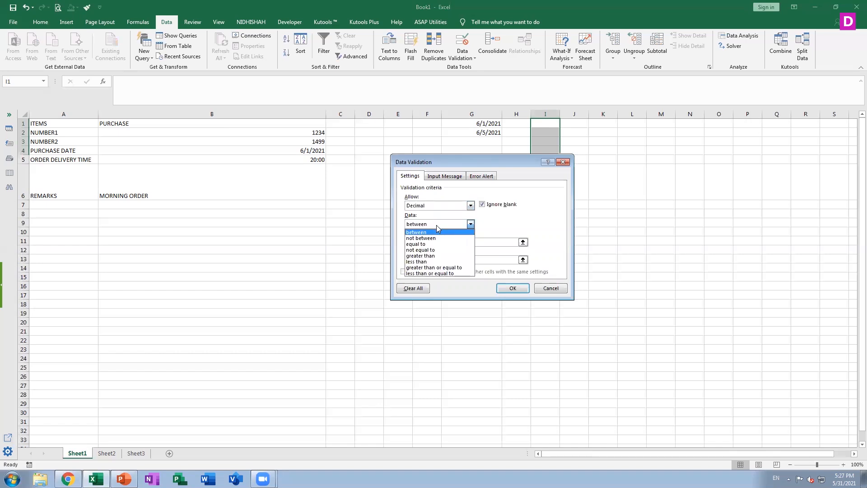
{"action": "left_click", "coordinate": [450, 206]}
{"action": "left_click", "coordinate": [451, 206]}
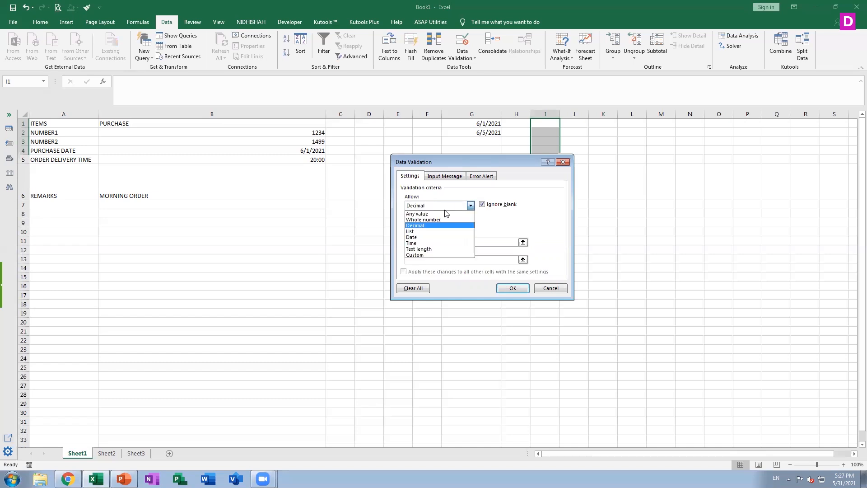
{"action": "left_click", "coordinate": [436, 243]}
{"action": "left_click", "coordinate": [440, 242]}
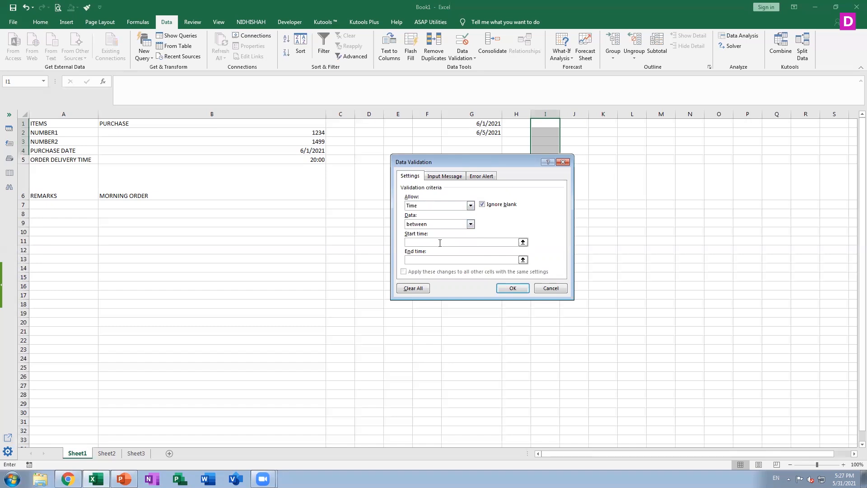
{"action": "left_click", "coordinate": [471, 206]}
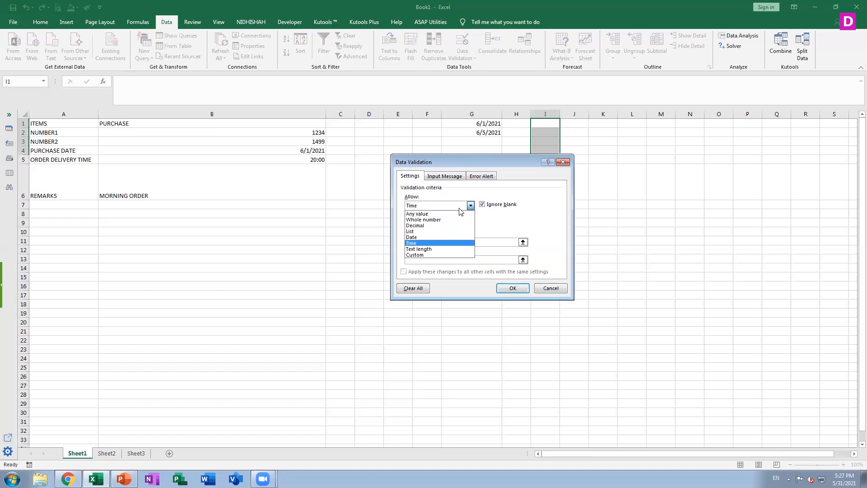
{"action": "left_click", "coordinate": [443, 230]}
{"action": "left_click", "coordinate": [471, 205]}
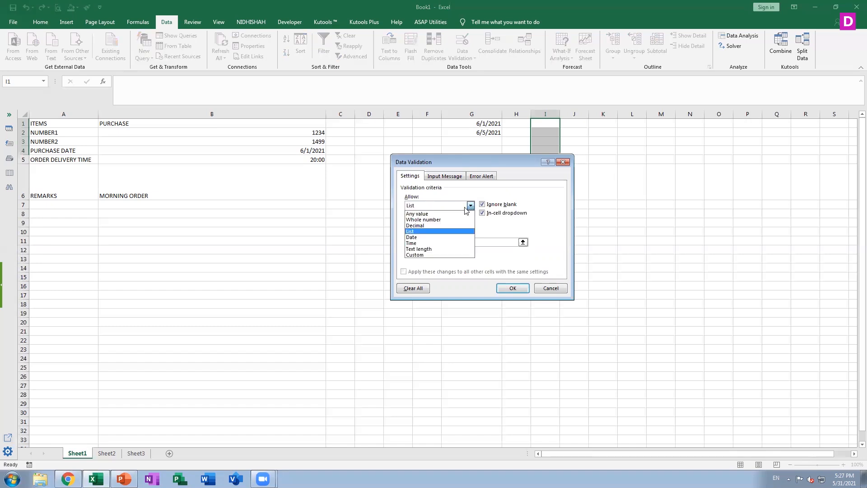
Apply a Decimal validation rule to I1:I4 that only accepts values equal to 10.
{"action": "left_click", "coordinate": [424, 227]}
{"action": "left_click", "coordinate": [438, 224]}
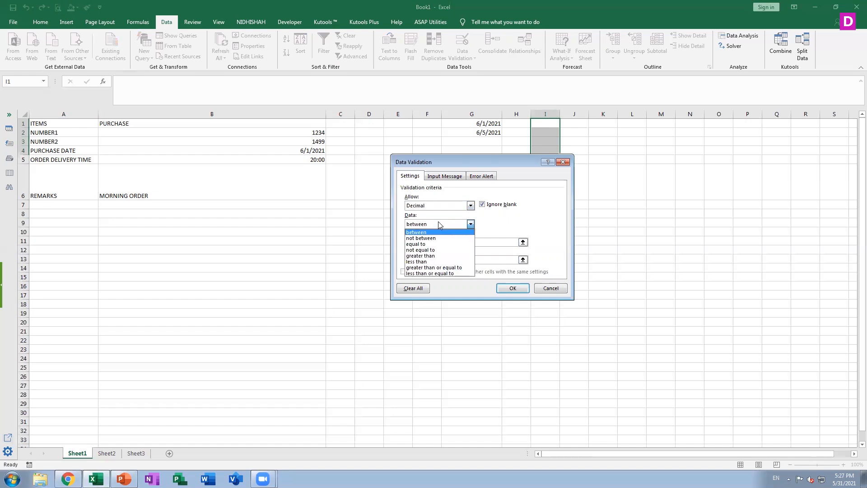
{"action": "left_click", "coordinate": [433, 244]}
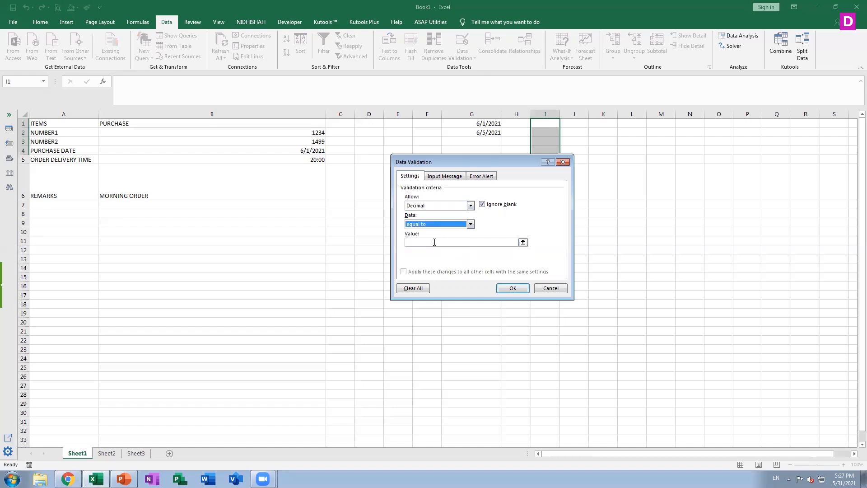
{"action": "left_click", "coordinate": [436, 242]}
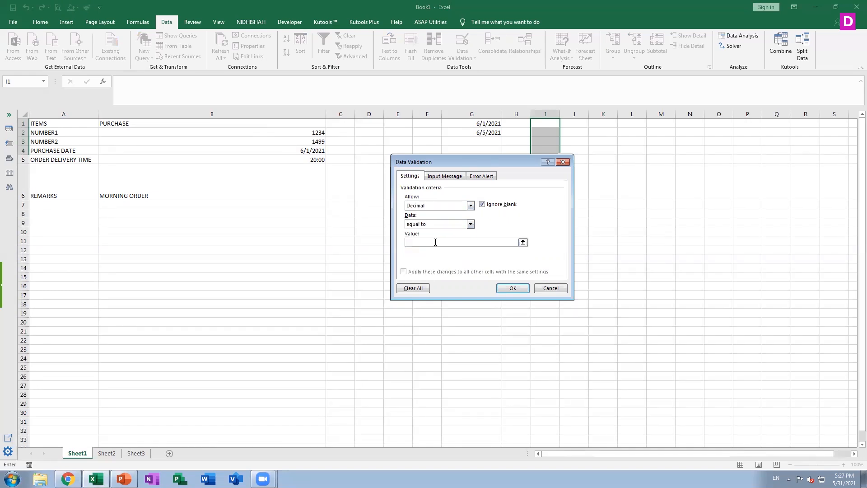
{"action": "type", "text": "10"}
{"action": "left_click", "coordinate": [512, 288]}
Test the rule in cell I1 with 20, discard that entry, and enter 10 instead.
{"action": "left_click", "coordinate": [553, 126]}
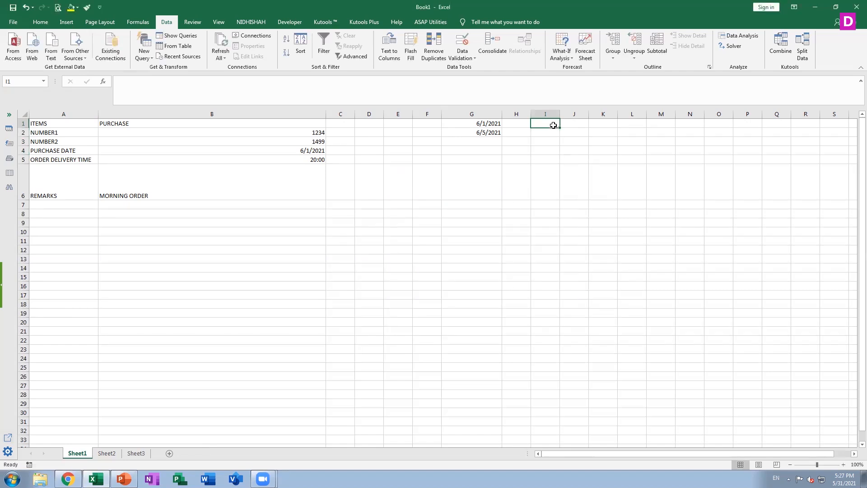
{"action": "type", "text": "20"}
{"action": "key", "text": "Return"}
{"action": "key", "text": "Right"}
{"action": "key", "text": "Return"}
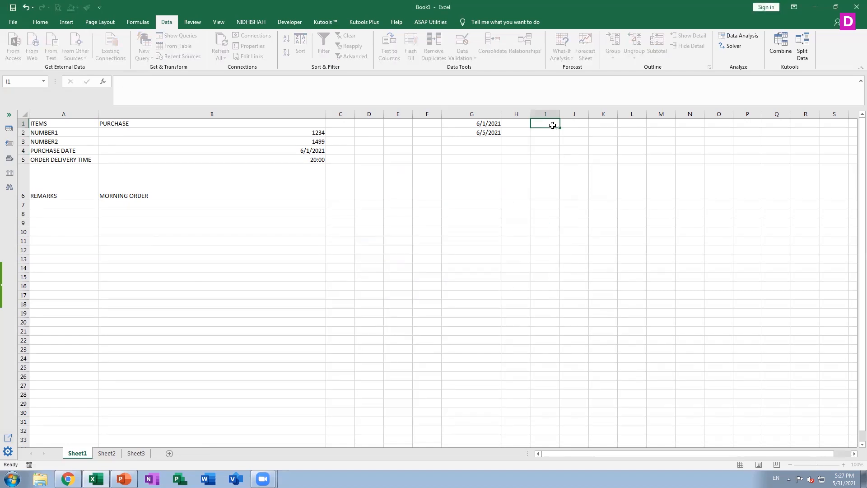
{"action": "type", "text": "10"}
{"action": "key", "text": "Return"}
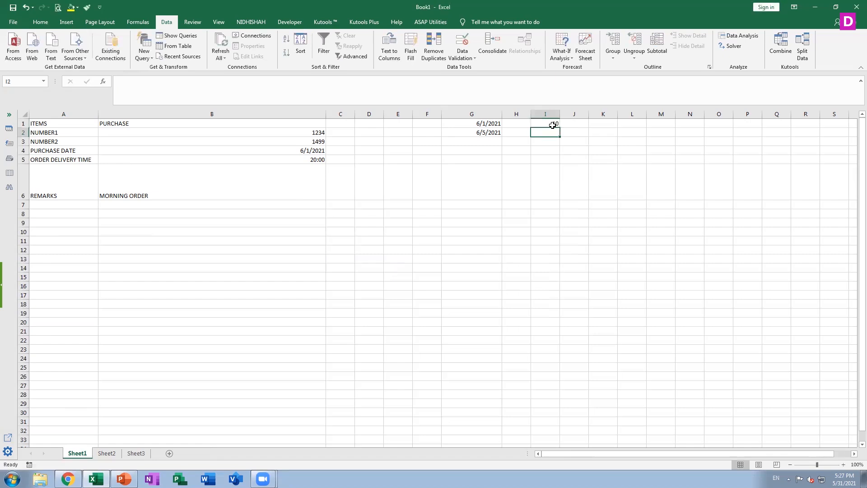
Try to enter 20 in cell I2 to test the rule, and discard the entry.
{"action": "type", "text": "20"}
{"action": "key", "text": "Return"}
{"action": "key", "text": "Right"}
{"action": "key", "text": "Return"}
{"action": "key", "text": "Right"}
{"action": "left_click", "coordinate": [554, 124]}
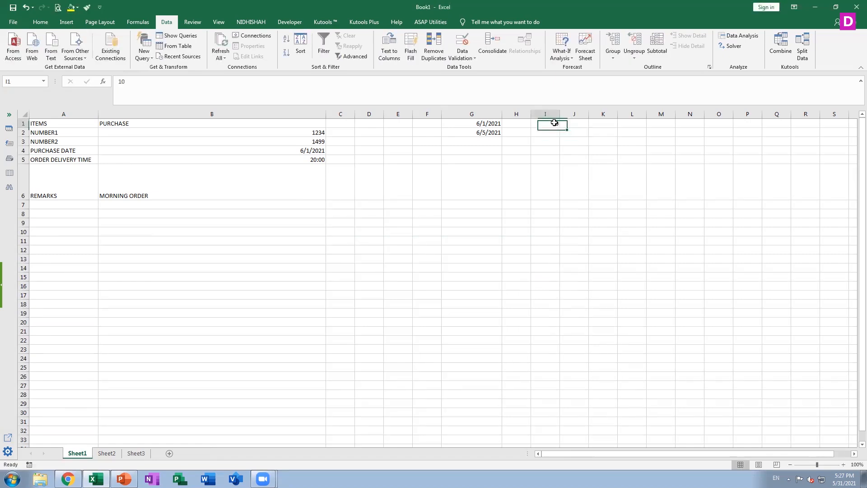
{"action": "double_click", "coordinate": [554, 165]}
{"action": "left_click", "coordinate": [606, 177]}
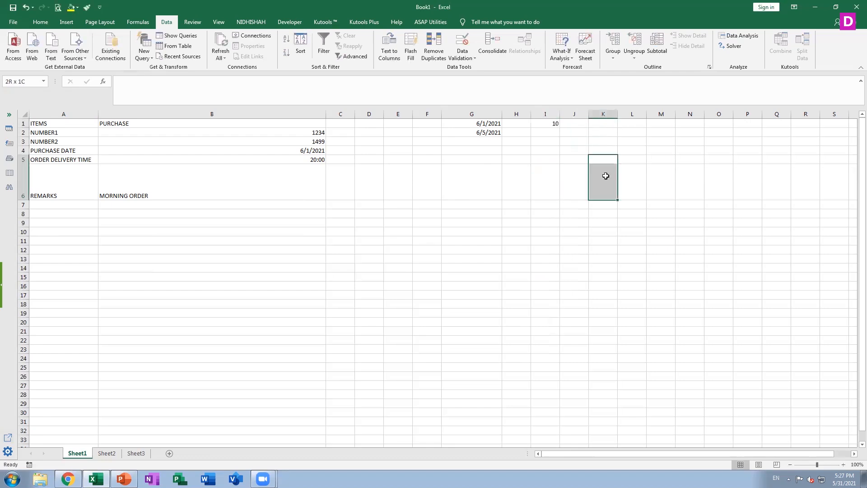
Go through cells B1 to B3 to review the existing validated entries.
{"action": "left_click", "coordinate": [128, 128]}
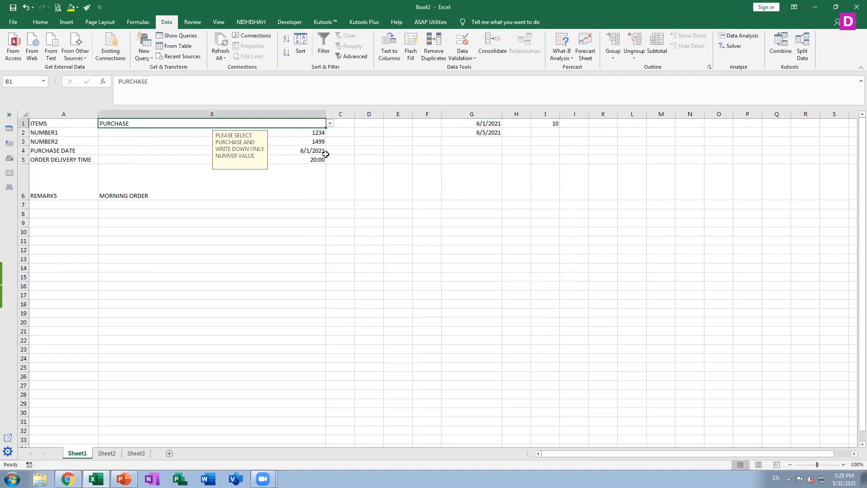
{"action": "key", "text": "Down"}
{"action": "key", "text": "Down"}
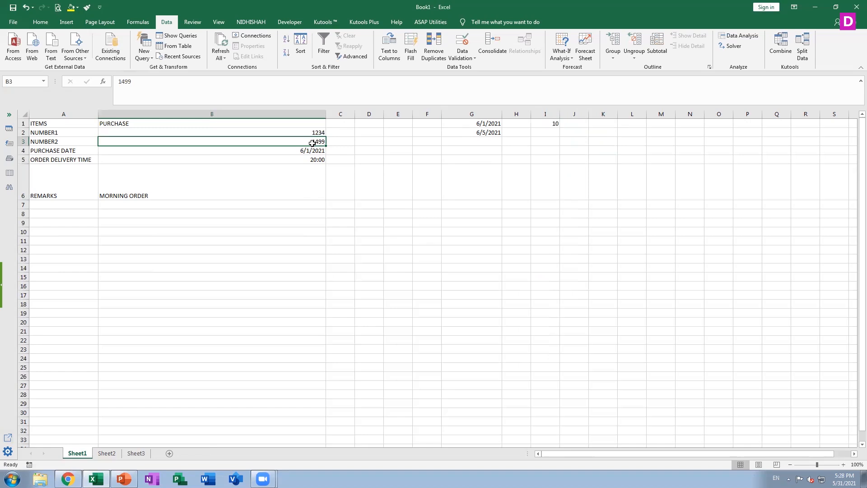
Clear cell I1 and review the comparison operators offered in its Decimal validation rule without changing them.
{"action": "left_click", "coordinate": [550, 123]}
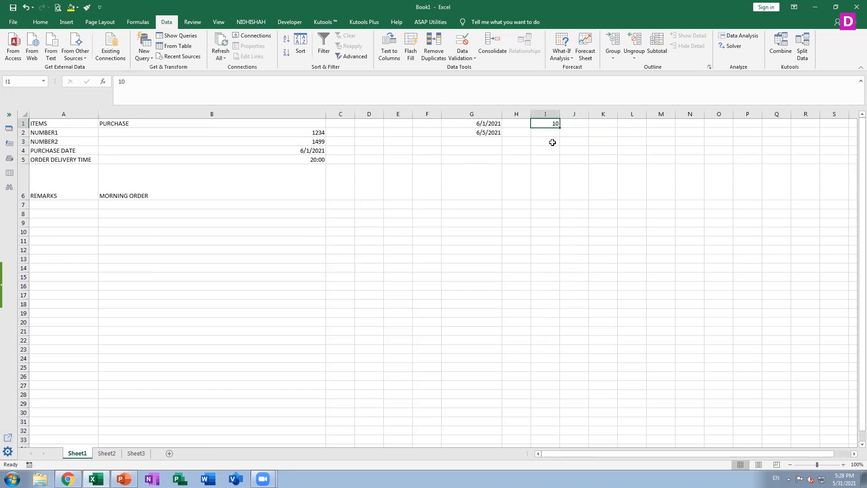
{"action": "key", "text": "Delete"}
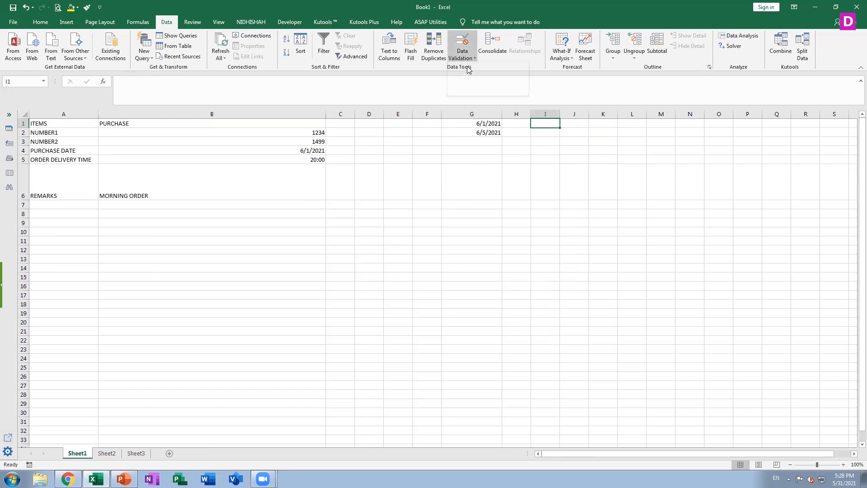
{"action": "left_click", "coordinate": [463, 46]}
{"action": "left_click", "coordinate": [426, 225]}
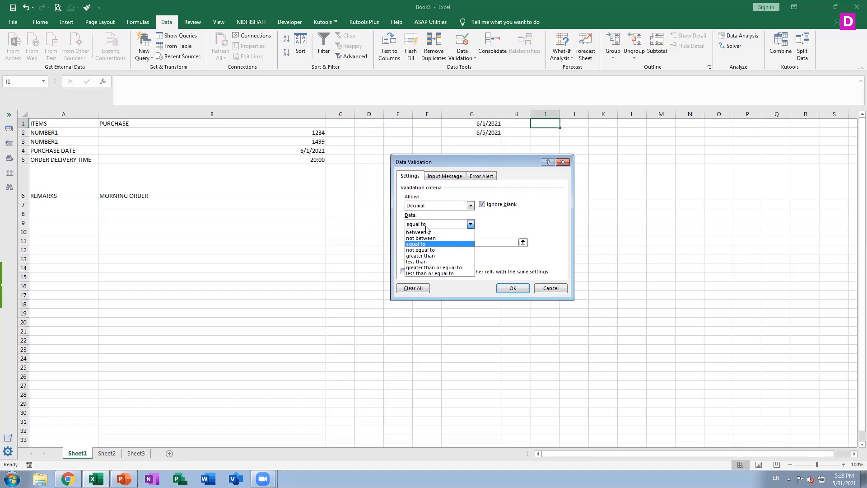
{"action": "left_click", "coordinate": [558, 290]}
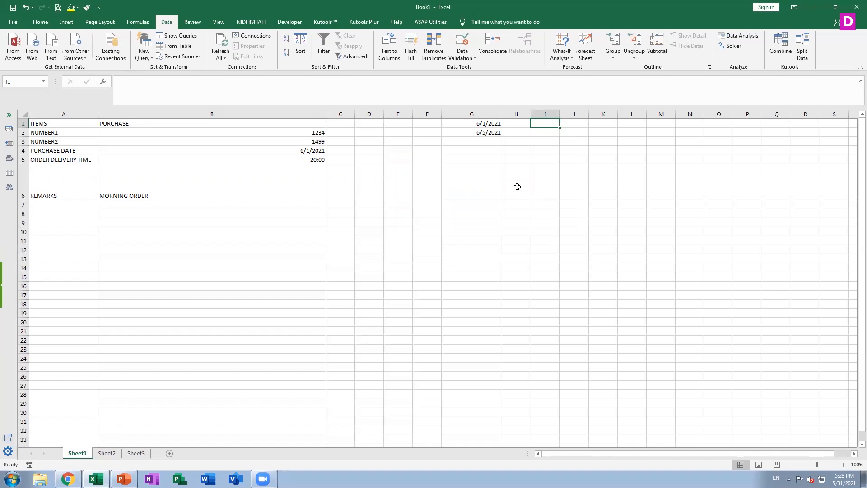
Preview the Custom validation type for cell I1 and discard the change.
{"action": "left_click", "coordinate": [462, 57]}
{"action": "left_click", "coordinate": [466, 68]}
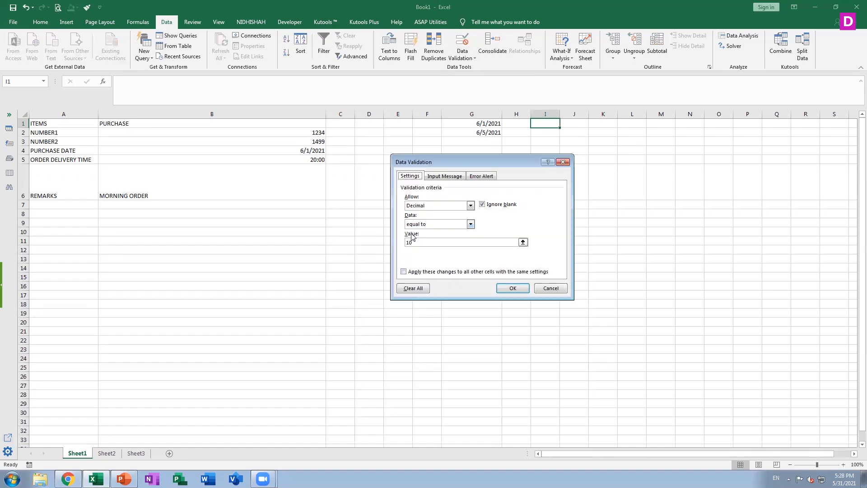
{"action": "left_click", "coordinate": [428, 207]}
{"action": "left_click", "coordinate": [470, 257]}
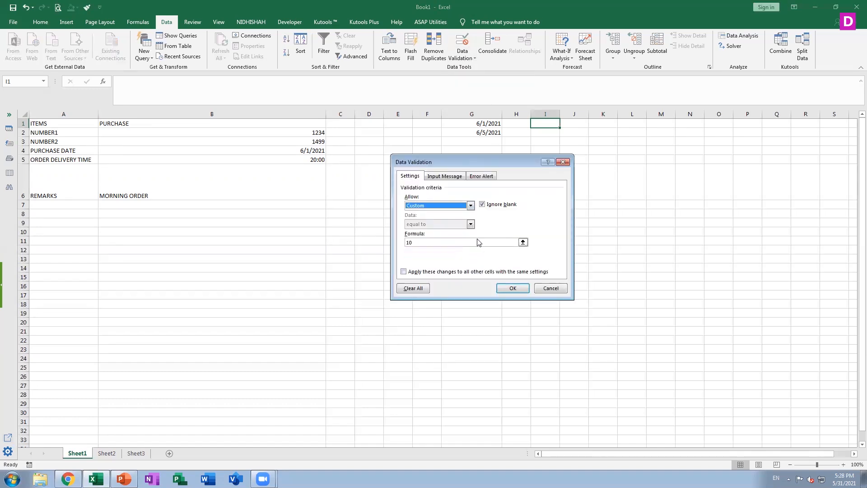
{"action": "left_click", "coordinate": [544, 288]}
{"action": "left_click", "coordinate": [661, 127]}
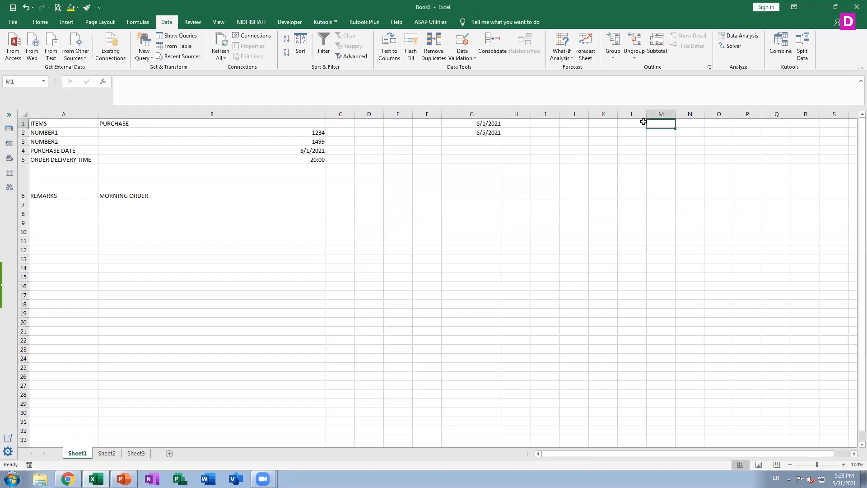
{"action": "left_click", "coordinate": [463, 56]}
{"action": "left_click", "coordinate": [465, 69]}
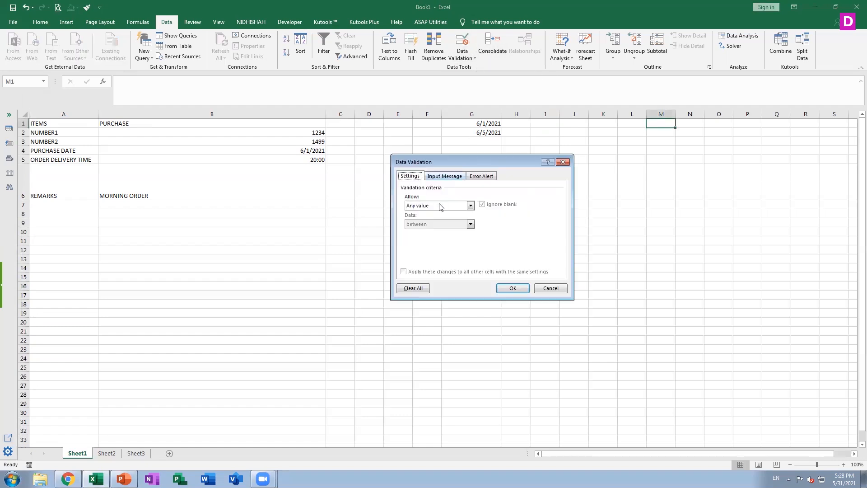
{"action": "left_click", "coordinate": [441, 207]}
{"action": "left_click", "coordinate": [474, 255]}
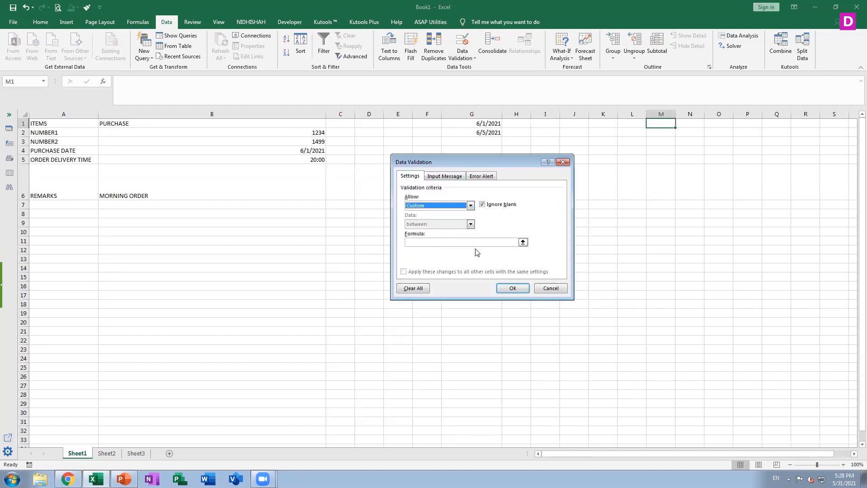
{"action": "left_click", "coordinate": [499, 244]}
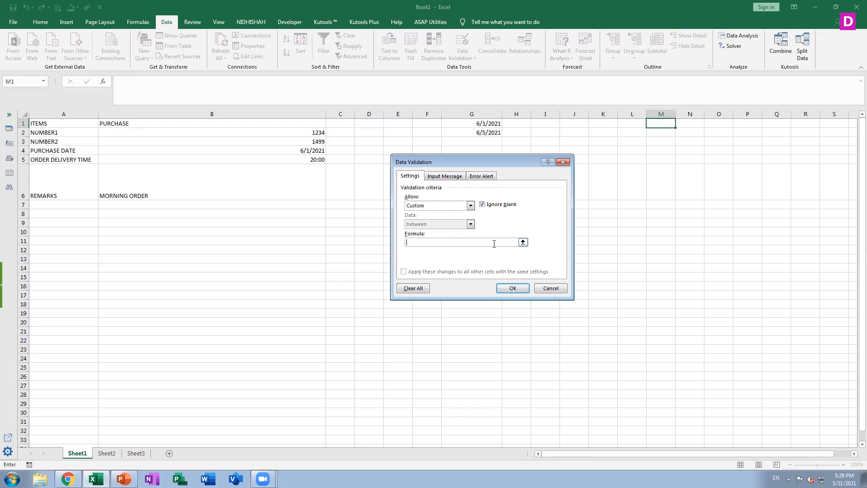
{"action": "left_click", "coordinate": [550, 288]}
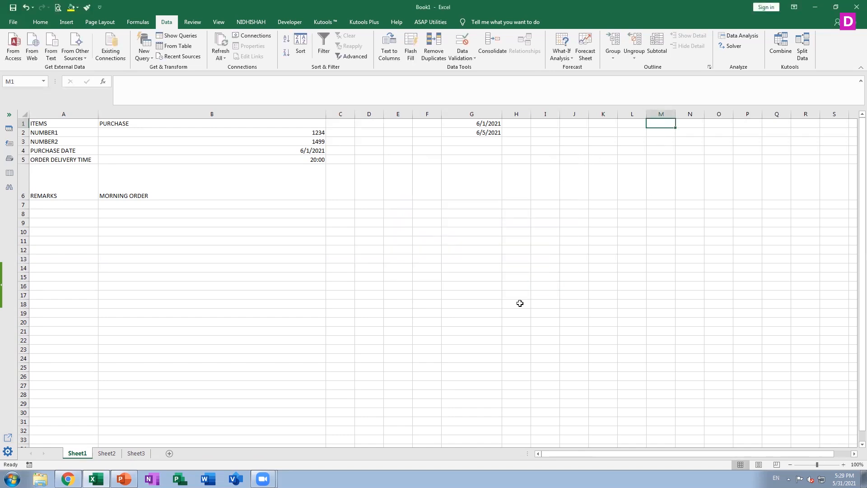
Apply a Custom validation rule to cell M1 with an IF formula testing whether M1 equals 10, with results "PASS" and "FAIL".
{"action": "left_click", "coordinate": [471, 58]}
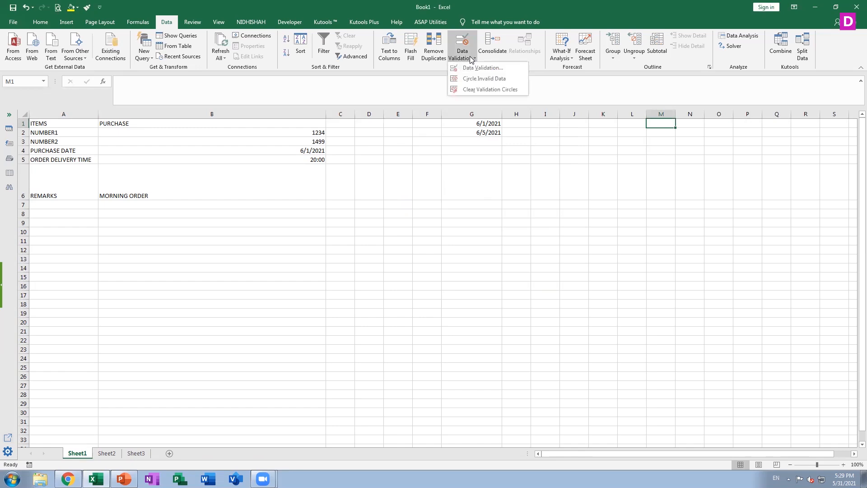
{"action": "left_click", "coordinate": [482, 68]}
{"action": "left_click", "coordinate": [436, 205]}
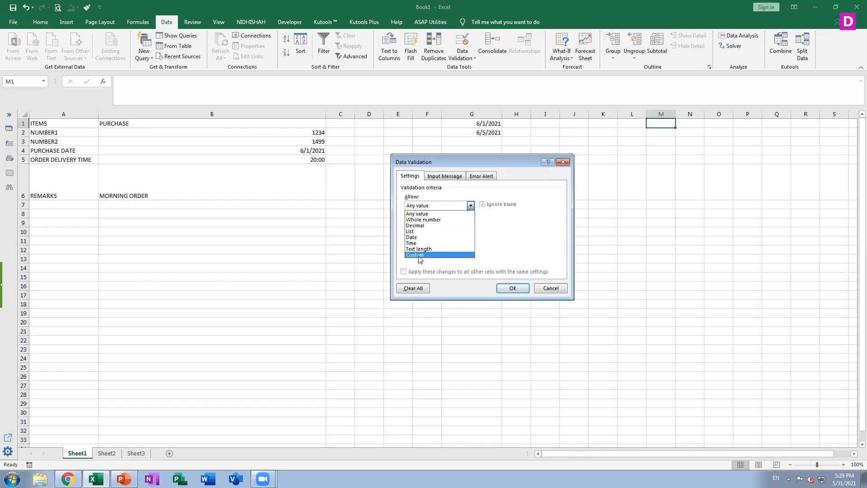
{"action": "left_click", "coordinate": [420, 256]}
{"action": "left_click", "coordinate": [434, 242]}
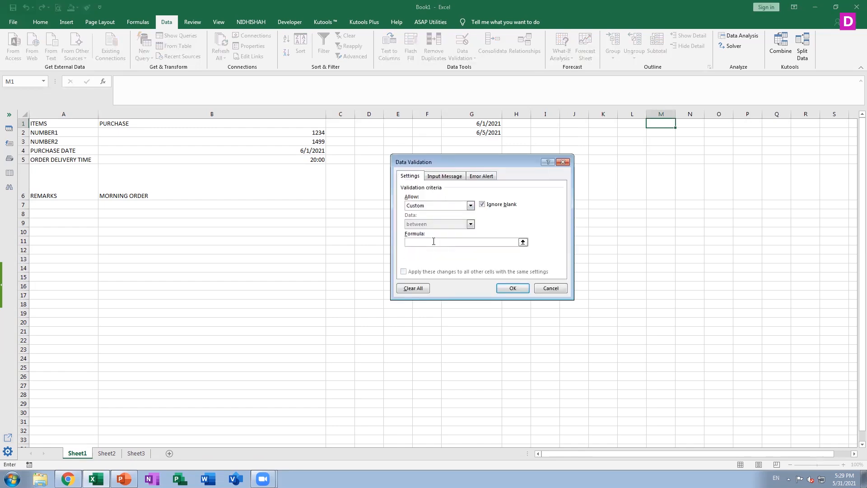
{"action": "type", "text": "=IF("}
{"action": "left_click", "coordinate": [655, 122]}
{"action": "type", "text": "=10,\"PASS\",\"FAIL"}
{"action": "key", "text": "Return"}
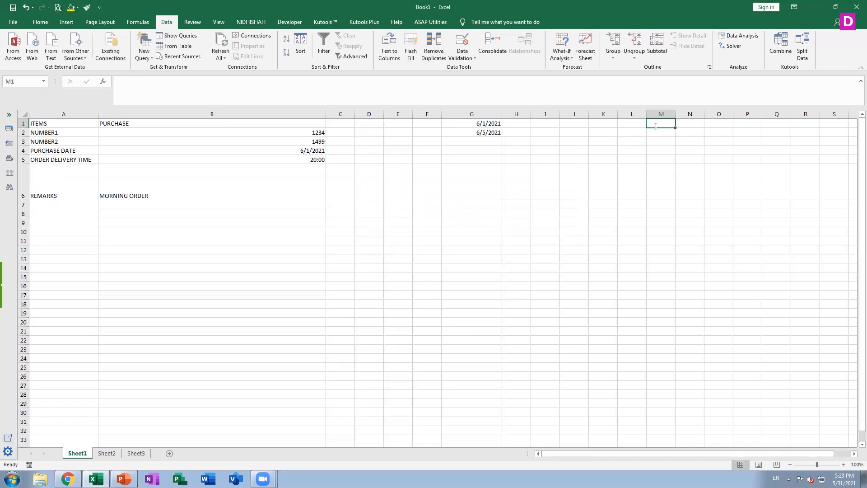
{"action": "type", "text": "10"}
Test the Custom validation rule by trying to enter 10 in cell M1, and cancel the entry.
{"action": "key", "text": "Return"}
{"action": "key", "text": "Tab"}
{"action": "key", "text": "Return"}
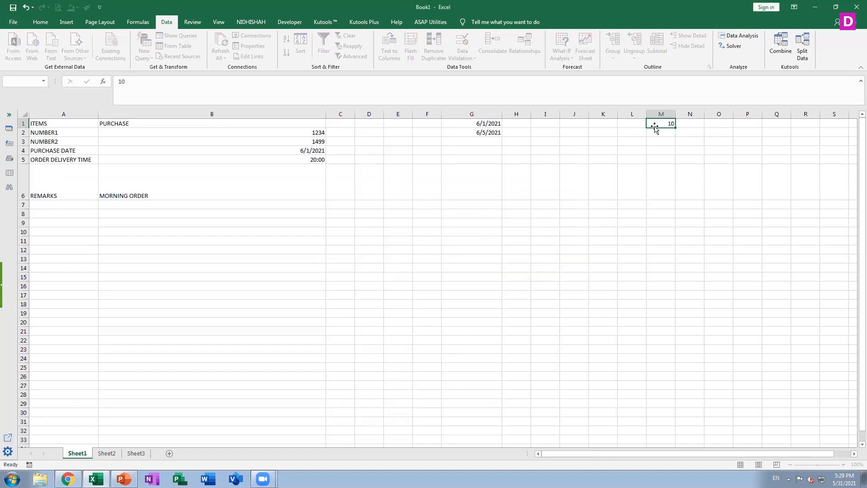
Make the M1 reference absolute ($M$1) in cell M1's Custom validation formula and apply the rule.
{"action": "left_click", "coordinate": [564, 59]}
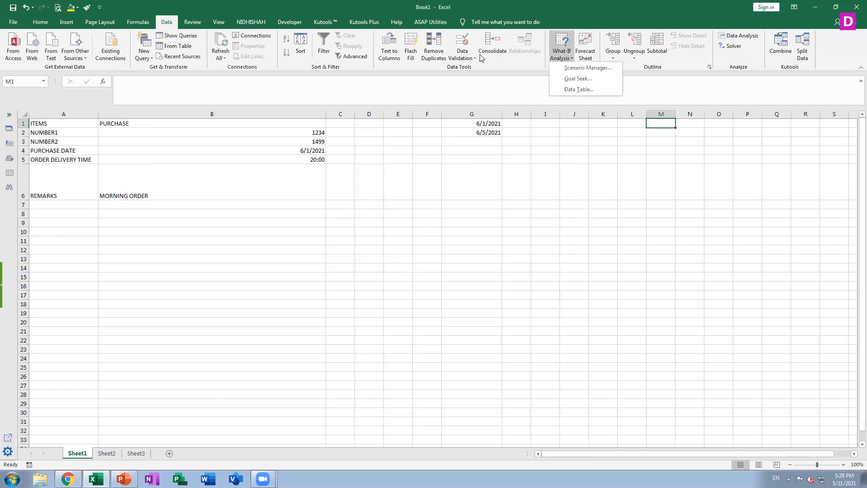
{"action": "left_click", "coordinate": [462, 45]}
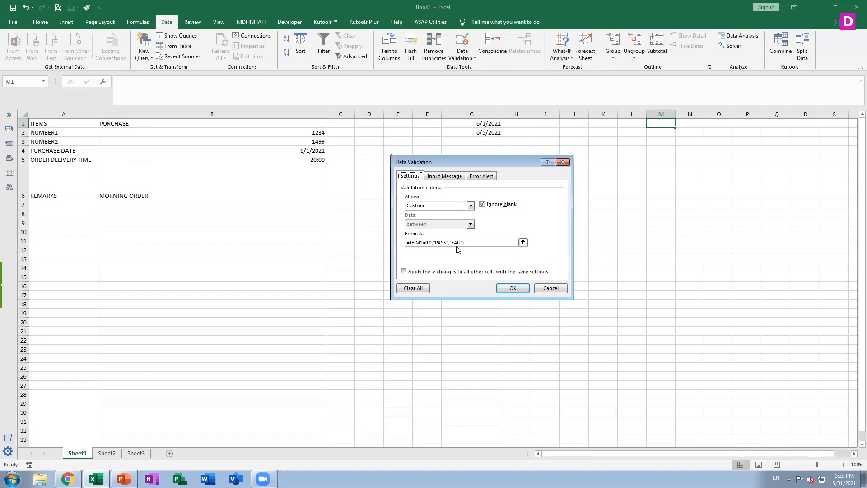
{"action": "left_click", "coordinate": [423, 243]}
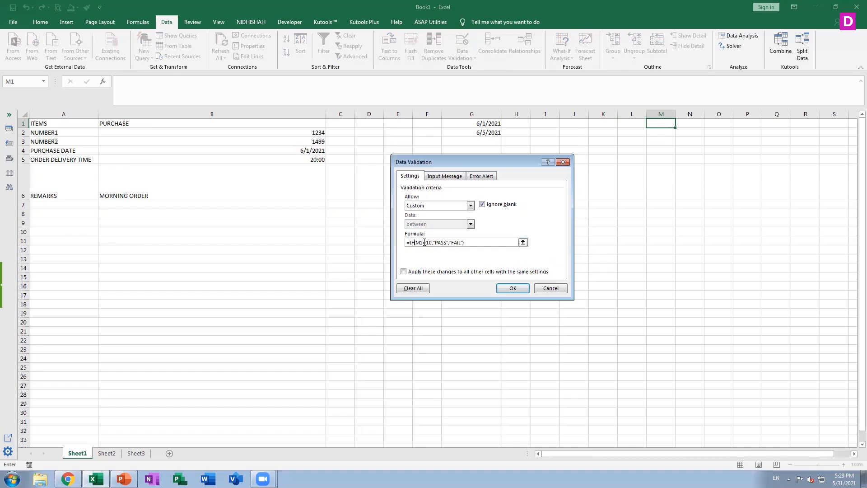
{"action": "key", "text": "Right"}
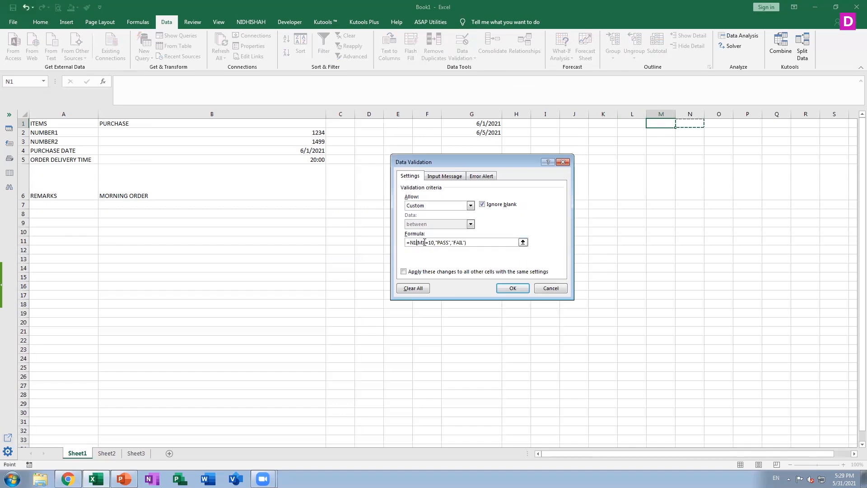
{"action": "key", "text": "ctrl+z"}
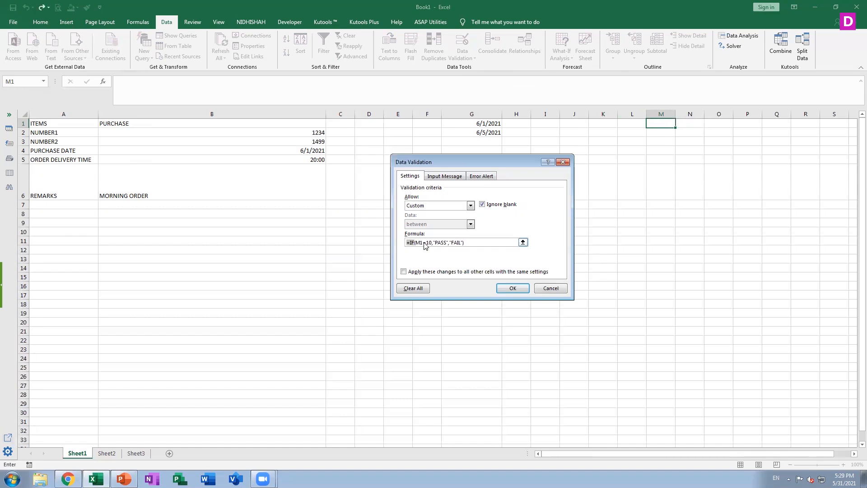
{"action": "left_click", "coordinate": [418, 244]}
{"action": "key", "text": "F4"}
{"action": "left_click", "coordinate": [521, 287]}
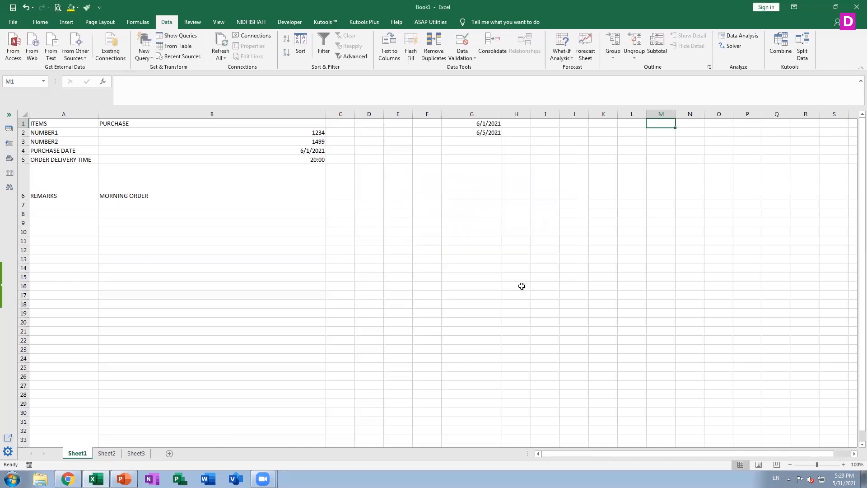
Try entering 10 in cell M1 again under the absolute-reference rule and discard the entry.
{"action": "type", "text": "10"}
{"action": "key", "text": "Return"}
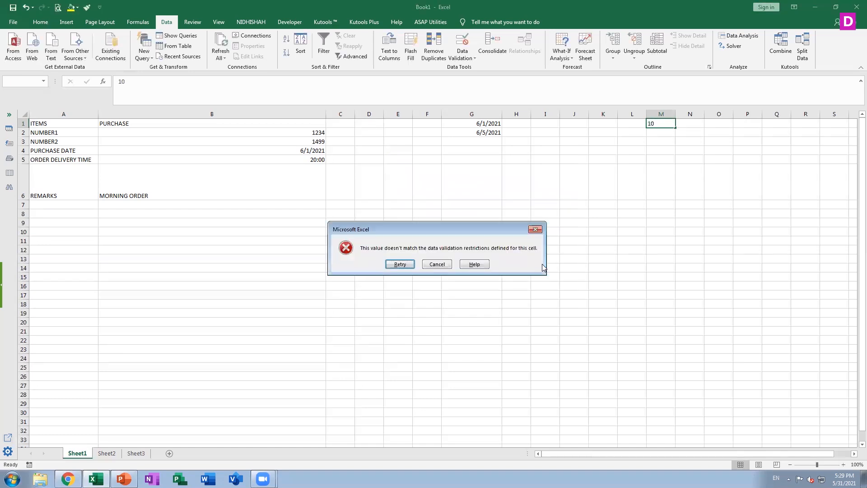
{"action": "key", "text": "Escape"}
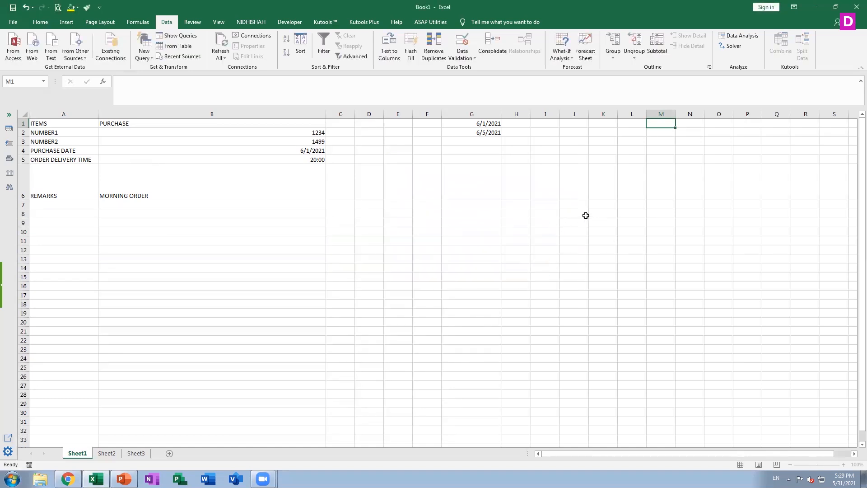
Replace the value 10 in cell M1's Custom validation formula with a reference to cell B2 and apply it.
{"action": "left_click", "coordinate": [462, 58]}
{"action": "left_click", "coordinate": [473, 71]}
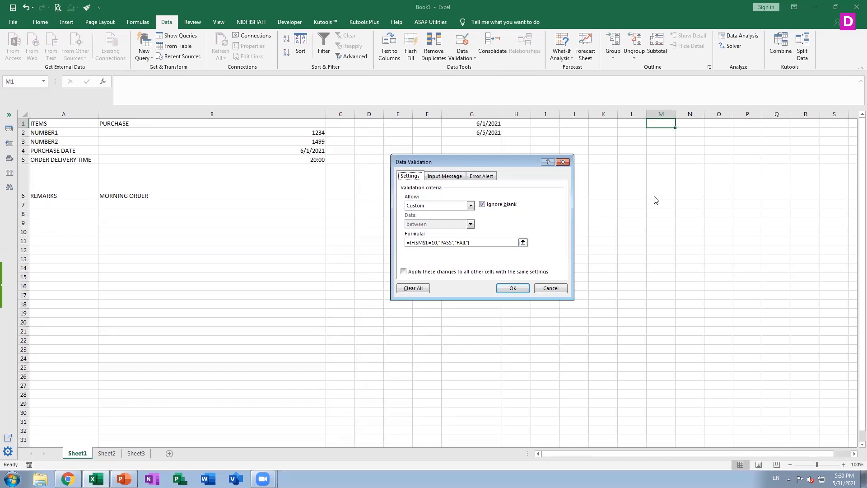
{"action": "left_click", "coordinate": [435, 242]}
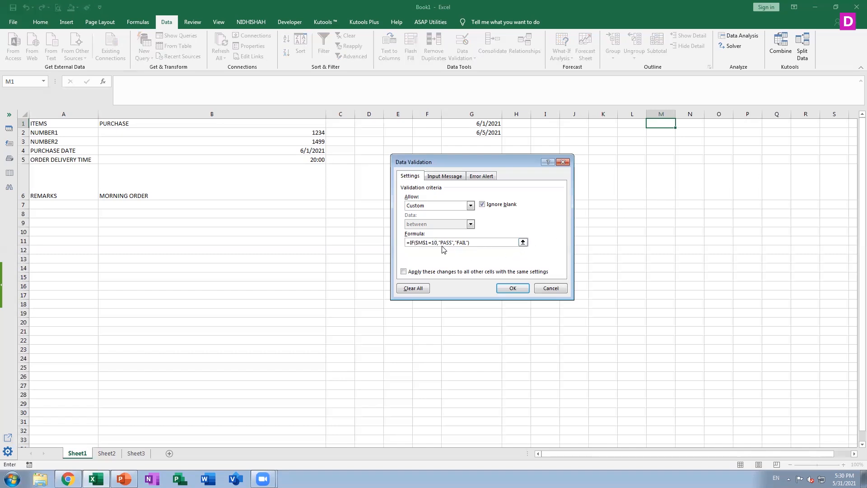
{"action": "key", "text": "Right"}
{"action": "key", "text": "ctrl+z"}
{"action": "left_click", "coordinate": [439, 242]}
{"action": "key", "text": "BackSpace"}
{"action": "key", "text": "BackSpace"}
{"action": "key", "text": "BackSpace"}
{"action": "left_click", "coordinate": [289, 132]}
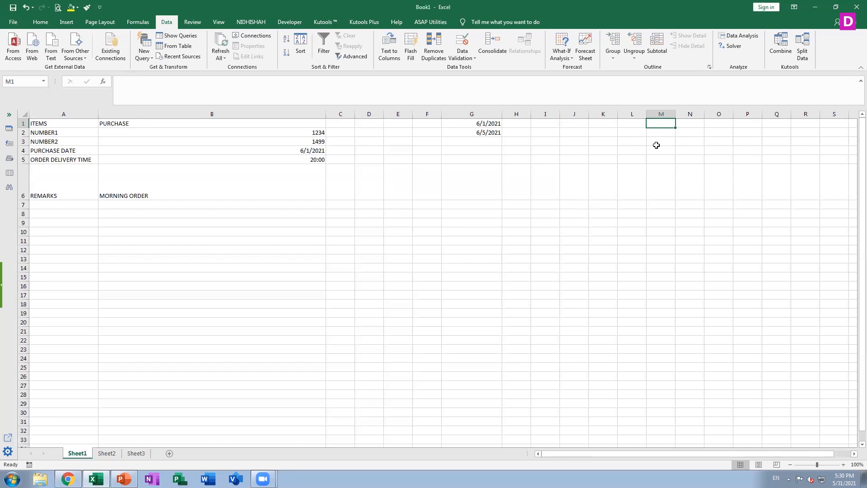
Change cell M1's validation formula to compare absolute references, =IF($B$3=$B$2,"PASS","FAIL"), and apply it.
{"action": "left_click", "coordinate": [462, 55]}
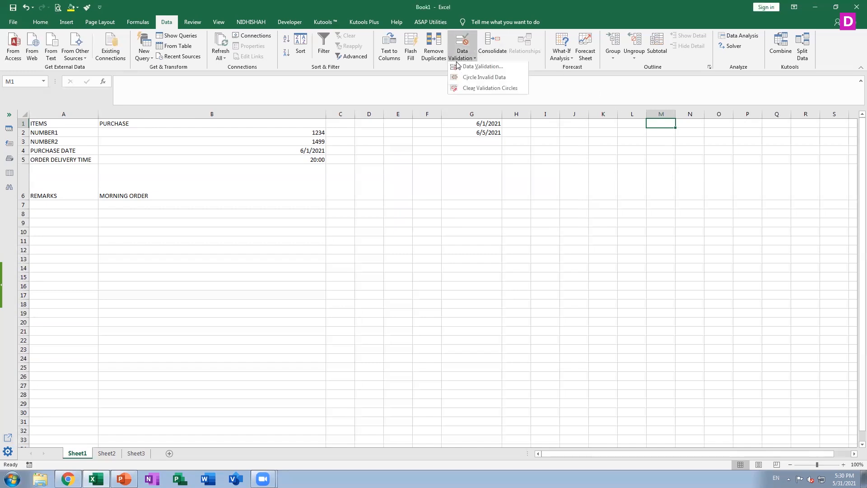
{"action": "left_click", "coordinate": [473, 85]}
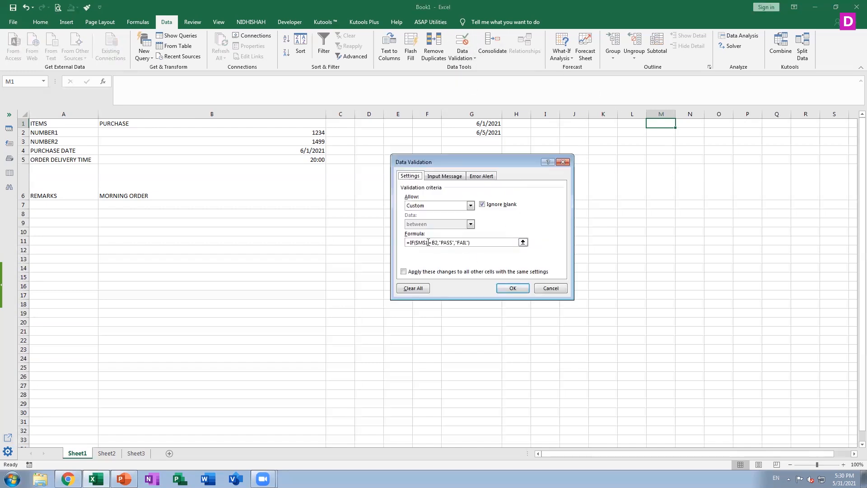
{"action": "left_click", "coordinate": [433, 243]}
{"action": "key", "text": "F4"}
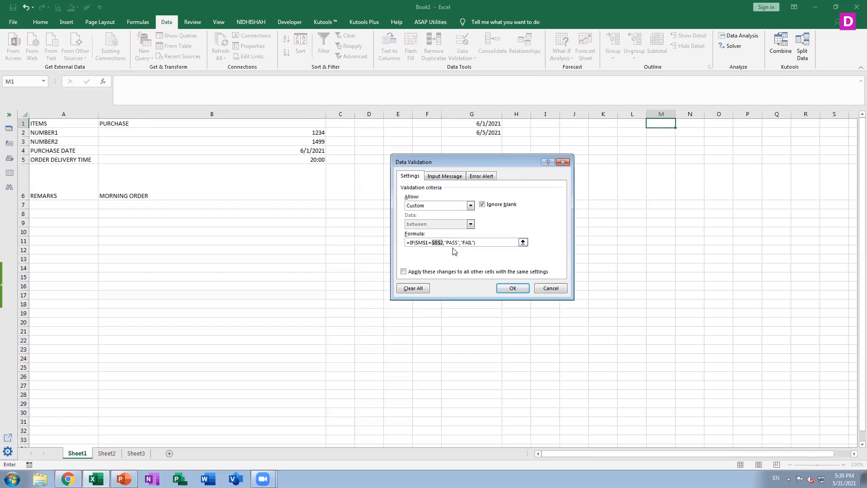
{"action": "left_click", "coordinate": [429, 242]}
{"action": "key", "text": "BackSpace"}
{"action": "key", "text": "BackSpace"}
{"action": "key", "text": "BackSpace"}
{"action": "key", "text": "BackSpace"}
{"action": "left_click", "coordinate": [312, 143]}
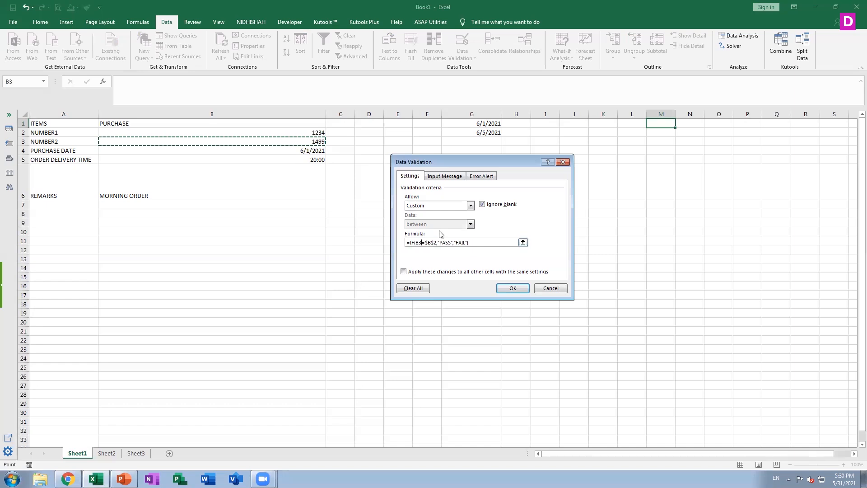
{"action": "left_click", "coordinate": [415, 242]}
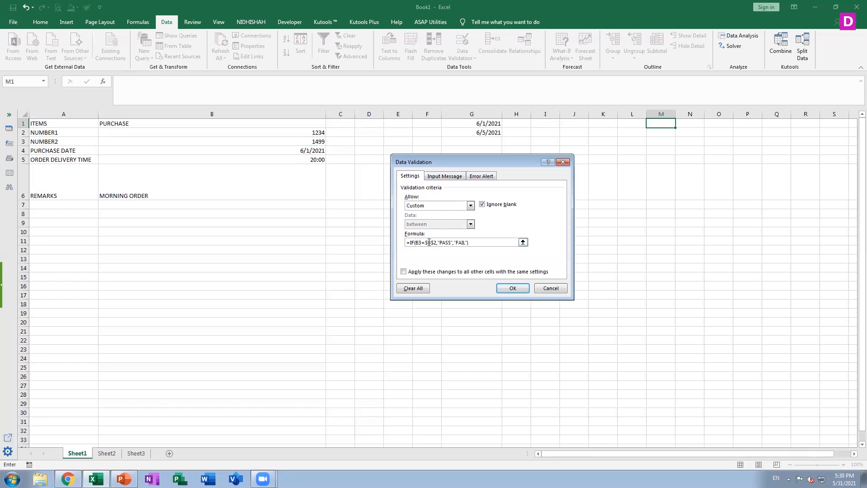
{"action": "left_click", "coordinate": [514, 288]}
Set the NUMBER2 value in cell B3 to 1234.
{"action": "left_click", "coordinate": [297, 141]}
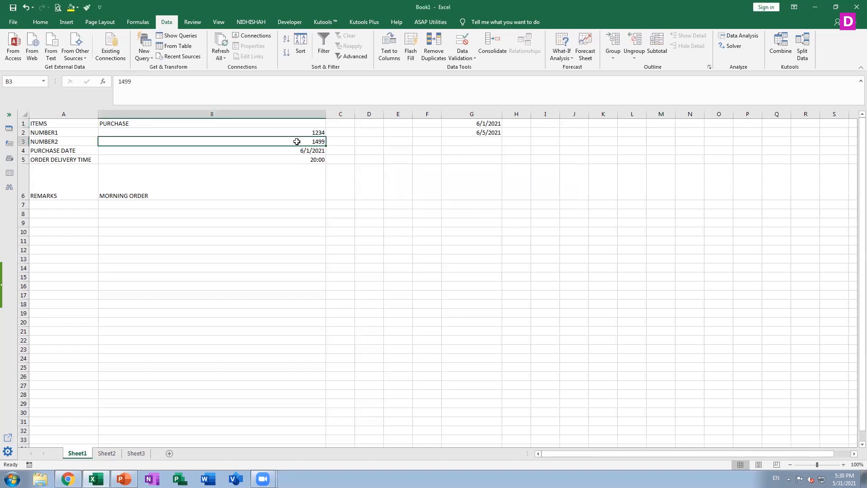
{"action": "type", "text": "1234"}
{"action": "key", "text": "Return"}
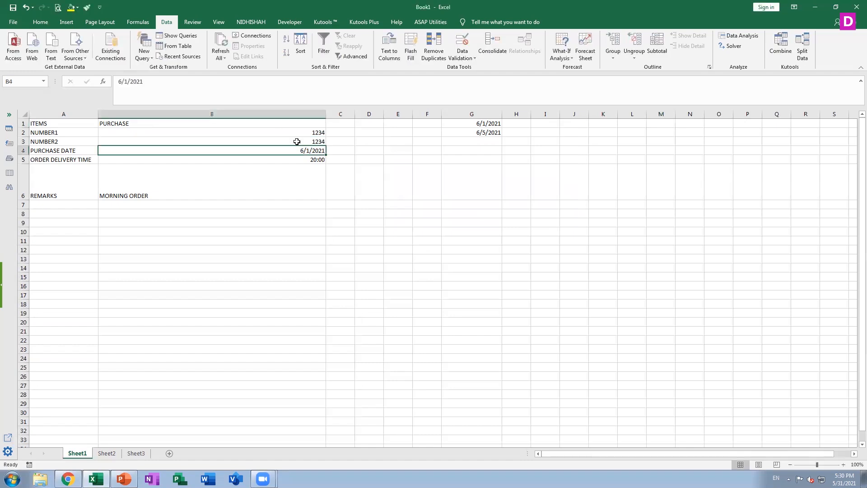
Return to cell M1 and open its data validation settings to review the Custom formula.
{"action": "key", "text": "Up"}
{"action": "key", "text": "Up"}
{"action": "key", "text": "Right"}
{"action": "key", "text": "Right"}
{"action": "key", "text": "Right"}
{"action": "key", "text": "Right"}
{"action": "key", "text": "Right"}
{"action": "key", "text": "Right"}
{"action": "key", "text": "Right"}
{"action": "key", "text": "Right"}
{"action": "key", "text": "Right"}
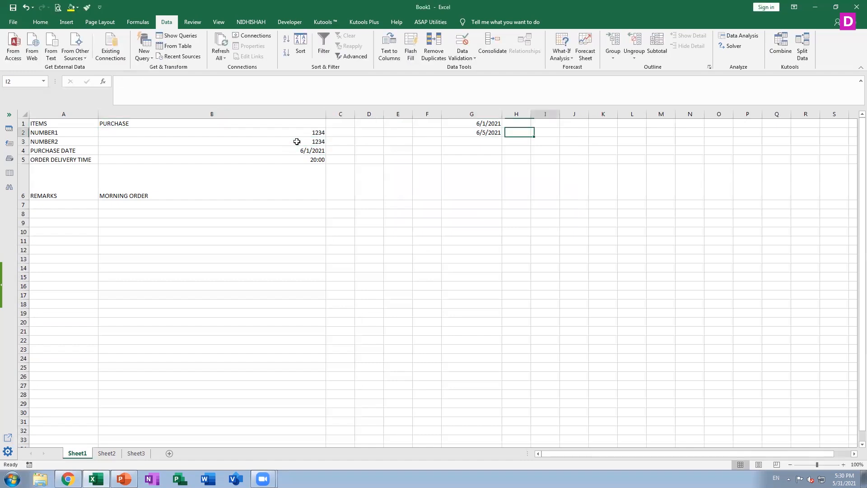
{"action": "key", "text": "Right"}
{"action": "key", "text": "Right"}
{"action": "key", "text": "Up"}
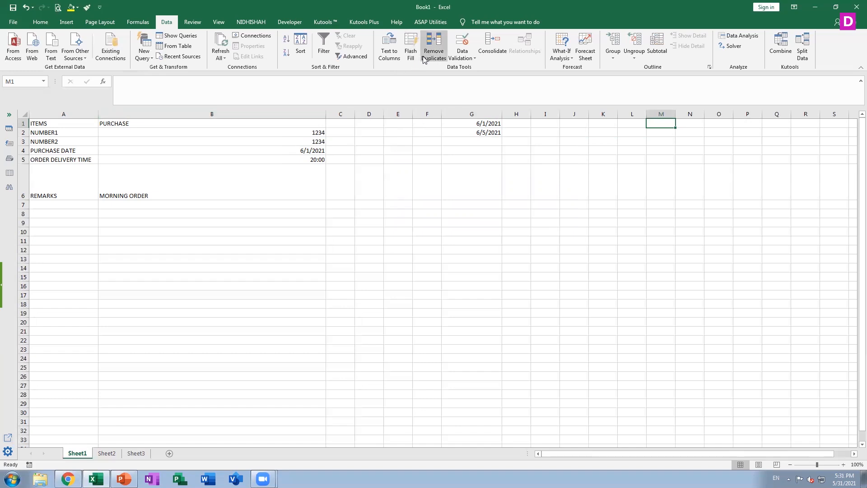
{"action": "left_click", "coordinate": [460, 60]}
{"action": "left_click", "coordinate": [469, 73]}
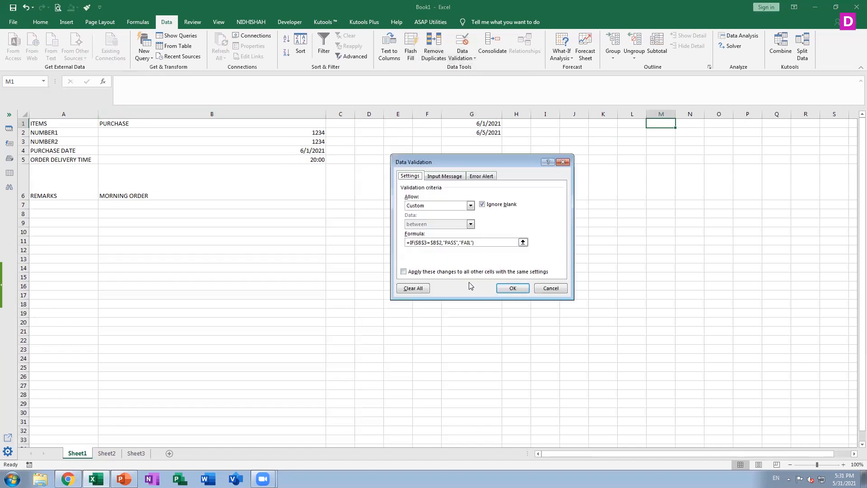